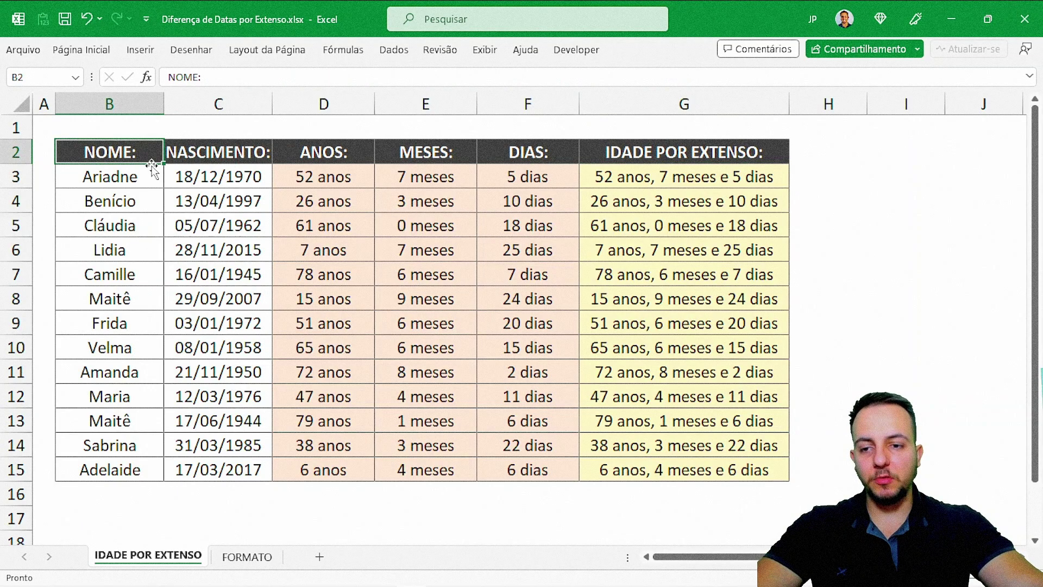
Switch to the FORMATO sheet and begin a =soma formula in cell I3
left_click(246, 555)
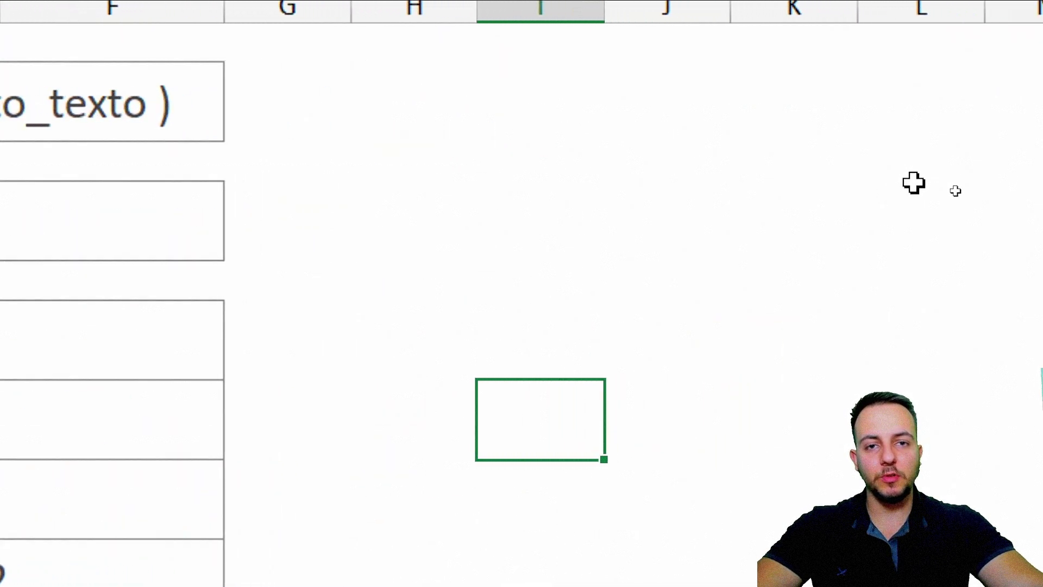
left_click(474, 196)
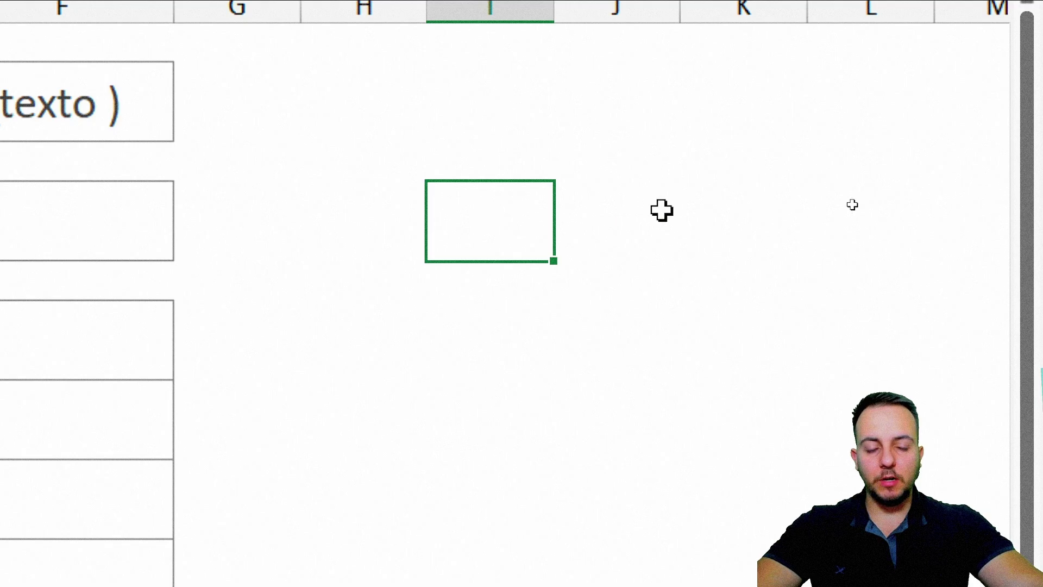
left_click(461, 146)
type("=soma")
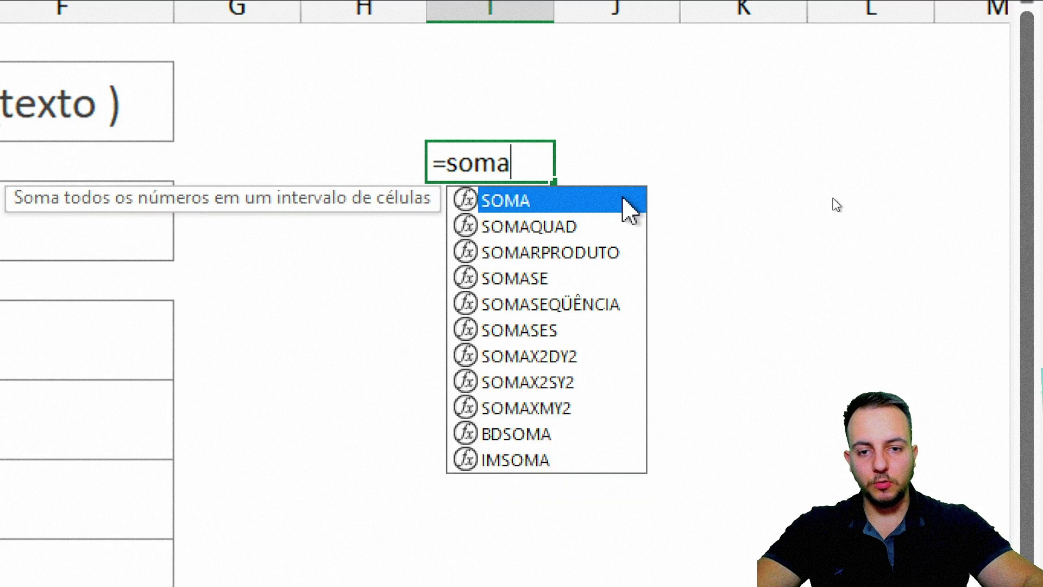
Draw four red arrows pointing at the suggested SOMA functions beside the formula
key("ctrl+2")
left_click_drag(587, 208, 683, 143)
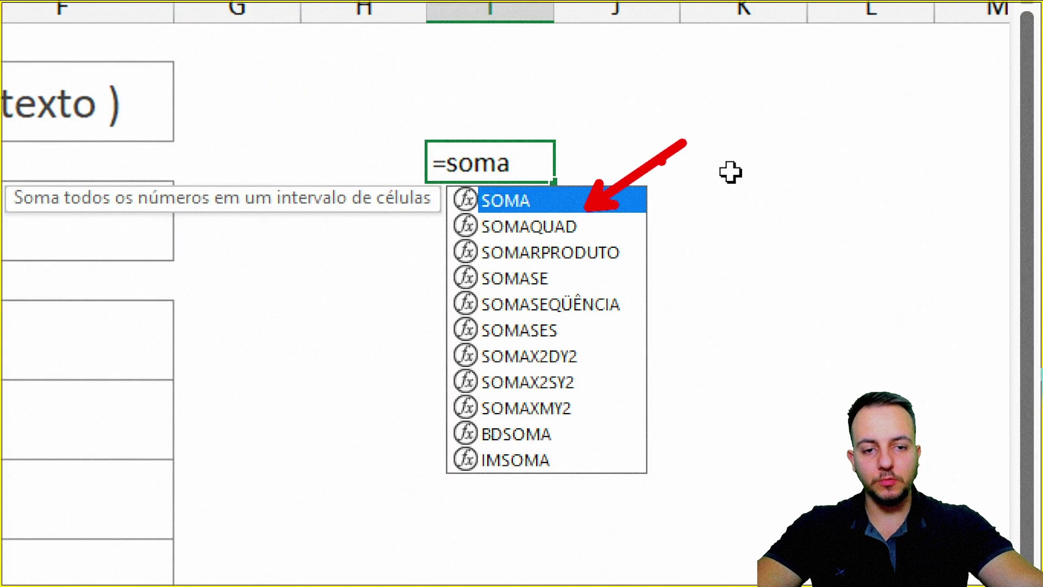
left_click_drag(632, 243, 745, 184)
left_click_drag(652, 296, 754, 238)
left_click_drag(622, 359, 694, 320)
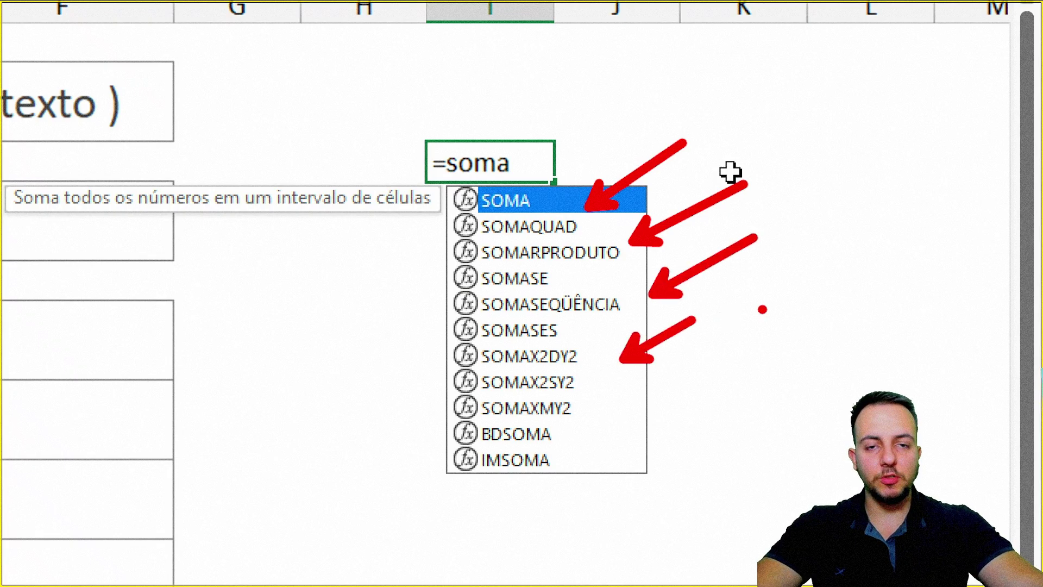
Clear the arrows and replace the function text so that the entry in I3 reads =DATA
key("Escape")
key("BackSpace")
key("BackSpace")
key("BackSpace")
key("BackSpace")
type("DAT")
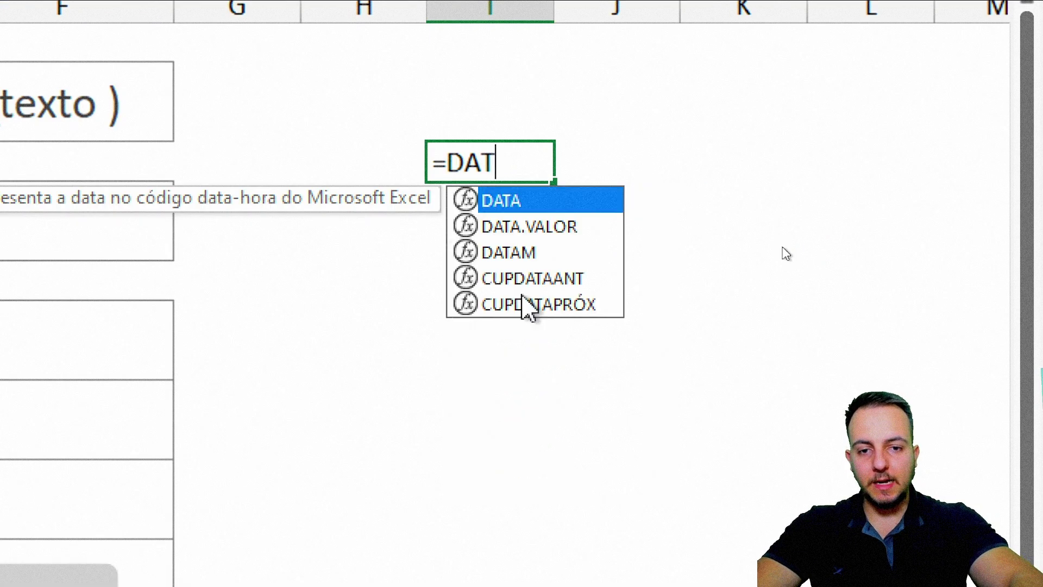
type("A")
Frame the DATA function suggestions with a red rectangle, point two arrows at it, and clear the marks
key("ctrl+2")
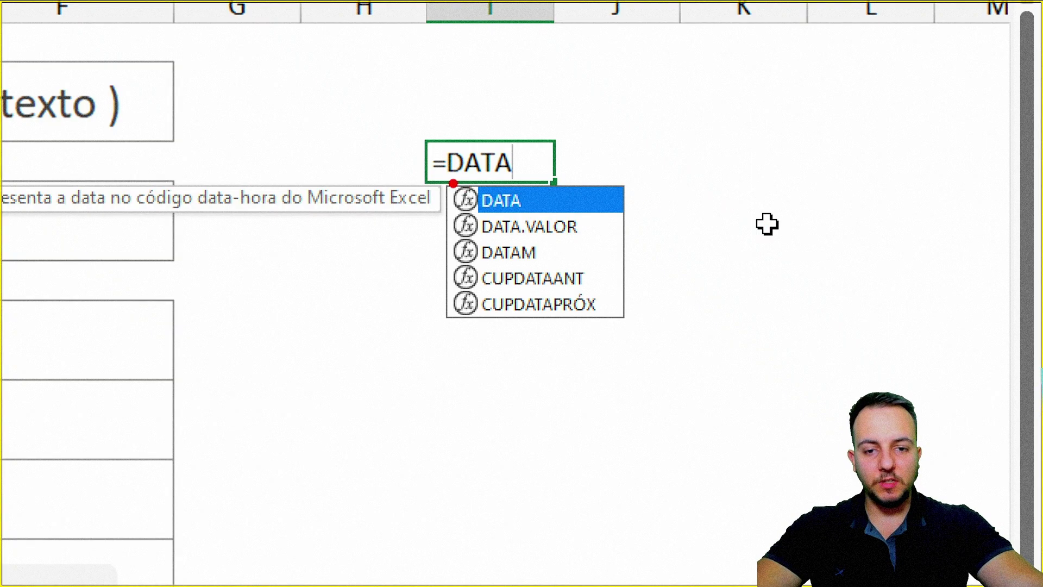
mouse_move(439, 177)
left_mouse_down()
mouse_move(571, 247)
mouse_move(633, 325)
mouse_move(766, 321)
left_mouse_up()
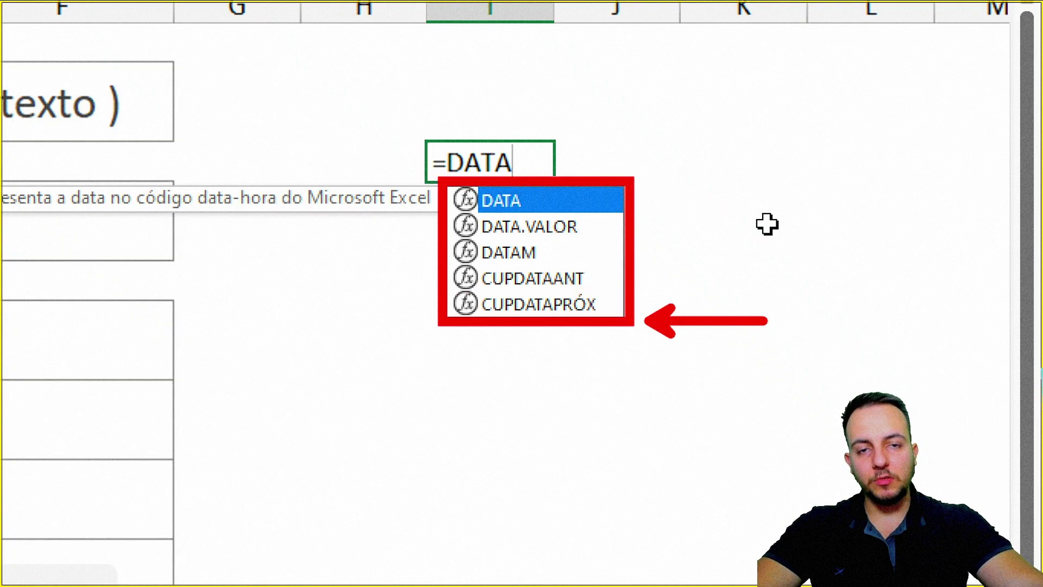
left_click_drag(551, 359, 551, 493)
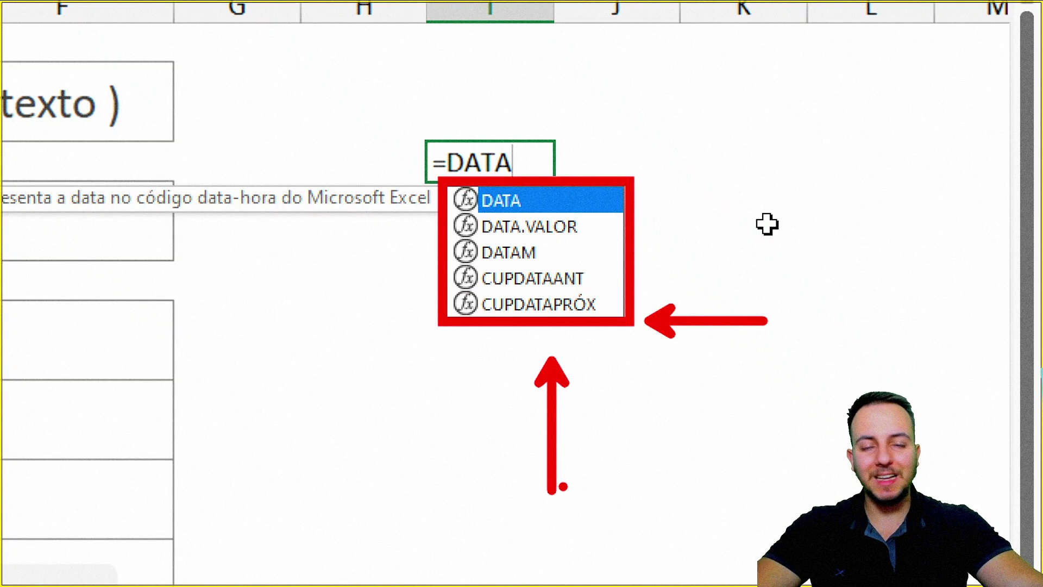
key("Escape")
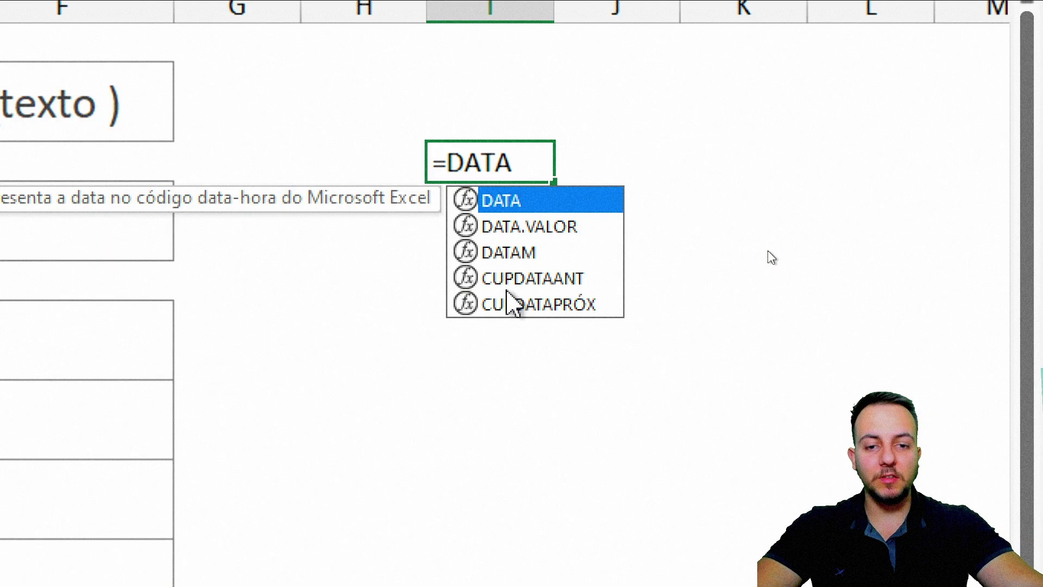
Extend the entry to =DATADIF(, mark its function hint with a red rectangle and arrows, and cancel the formula
type("DIF")
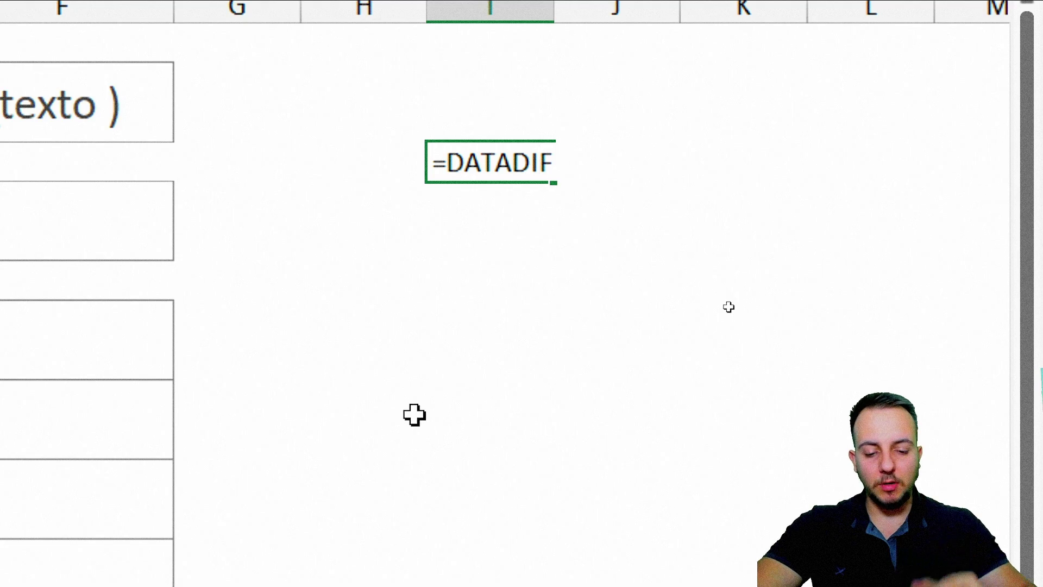
type("(")
key("ctrl+2")
left_click_drag(492, 247, 429, 375)
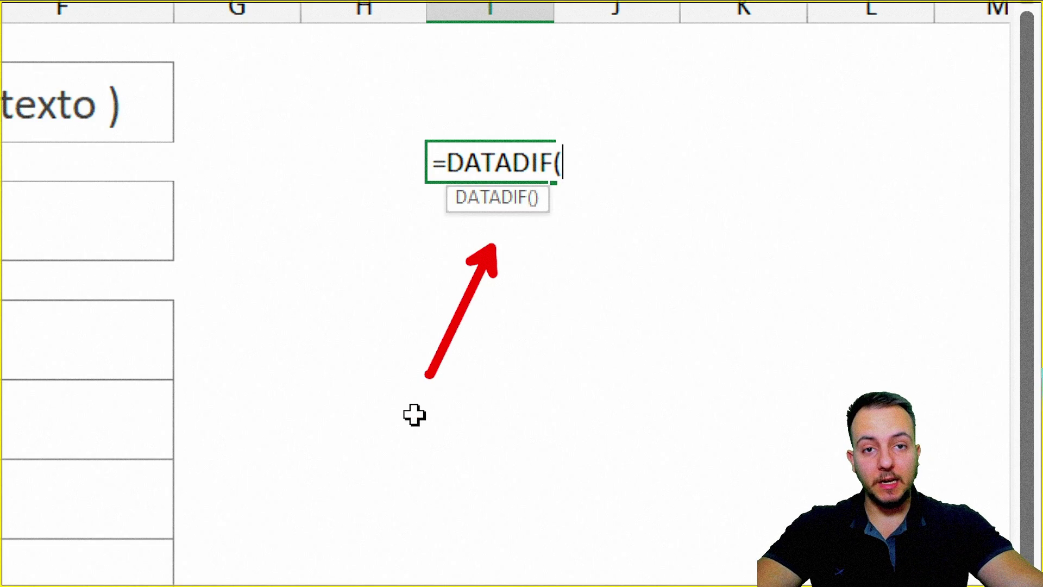
left_click_drag(429, 175, 667, 277)
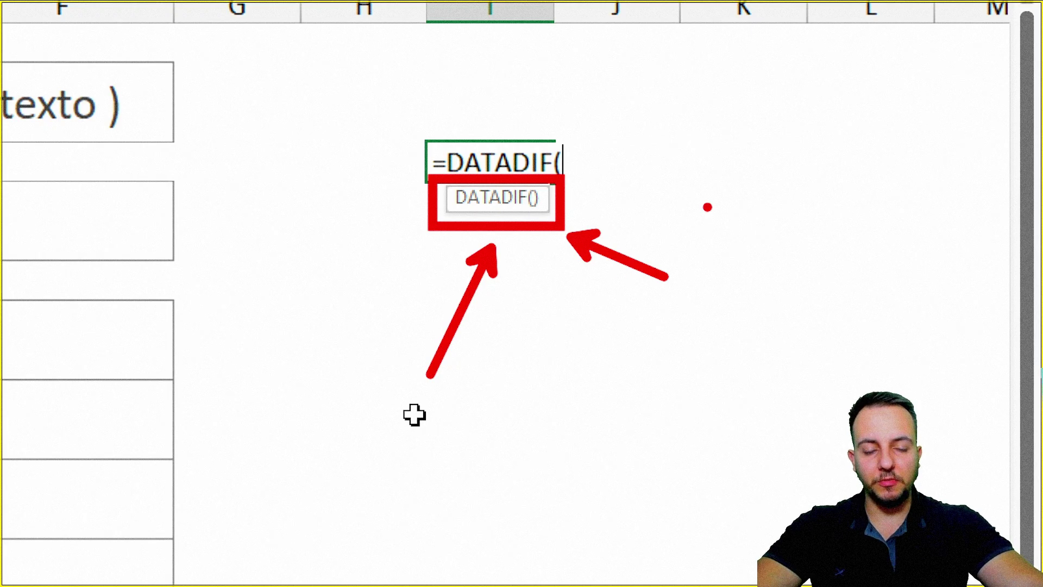
key("Escape")
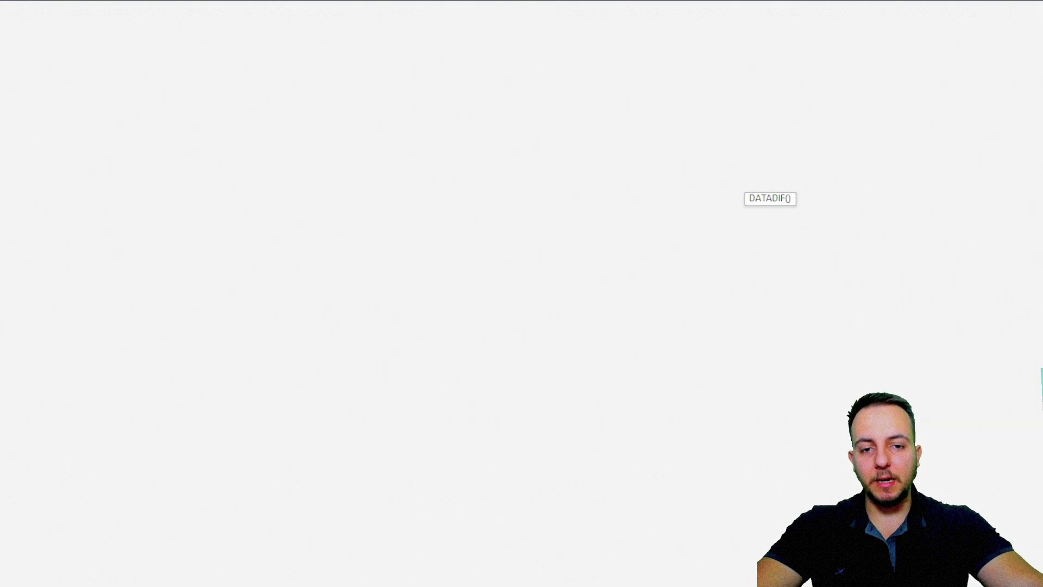
key("Escape")
Show the IDADE POR EXTENSO sheet and examine its table of names, birth dates and ages up close
key("ctrl+4")
left_click(148, 557)
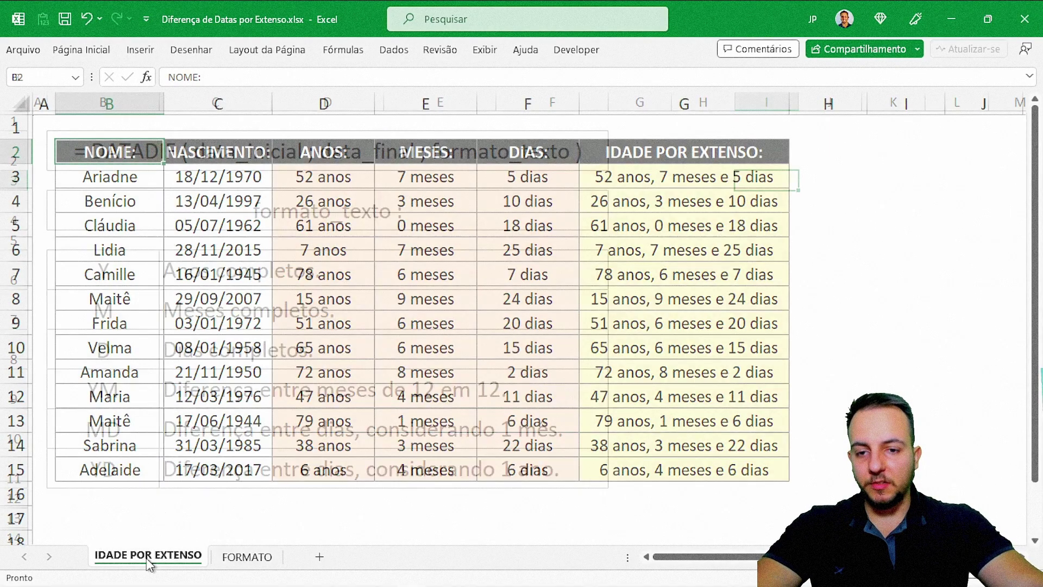
key("ctrl+4")
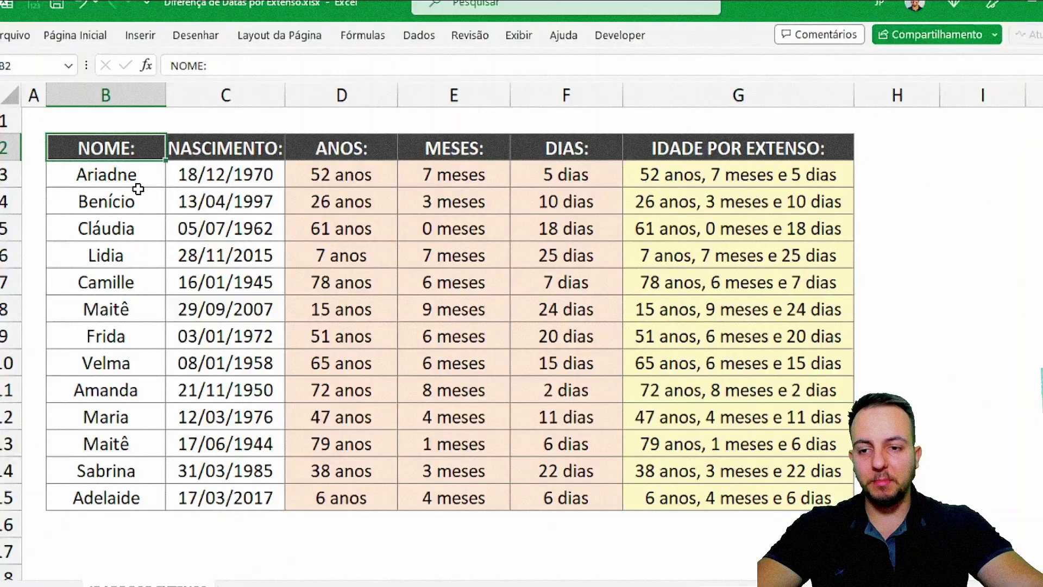
key("ctrl+4")
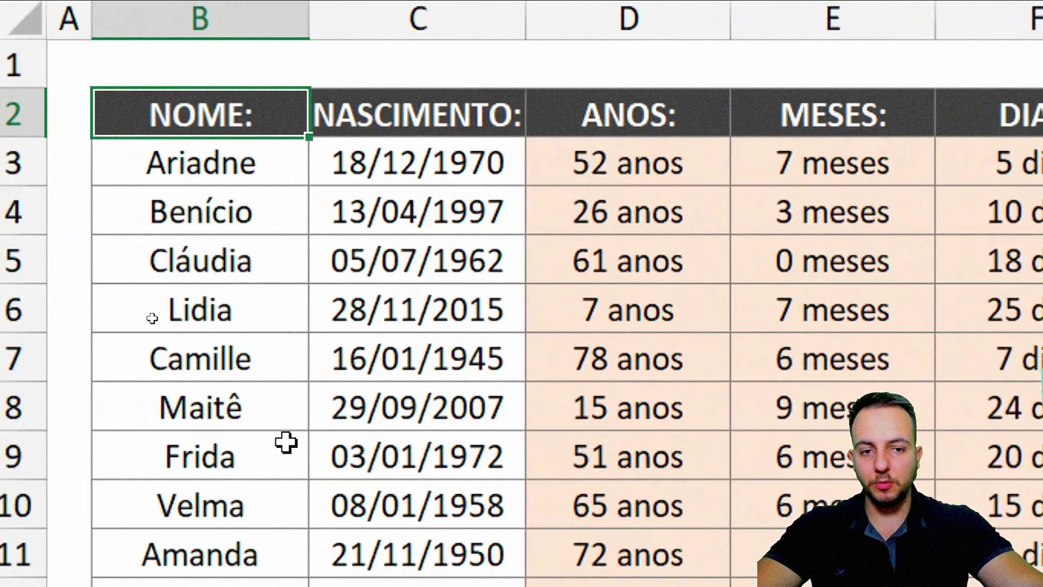
key("ctrl+4")
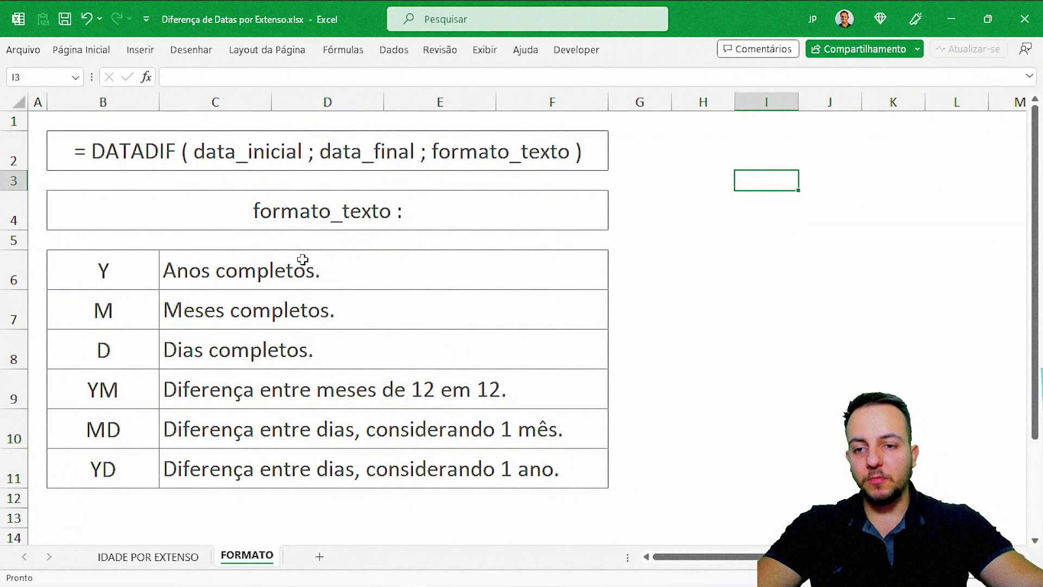
Point red arrows at the data_inicial, data_final and formato_texto arguments of DATADIF on the FORMATO sheet, clearing the marks when done
key("ctrl+4")
key("ctrl+2")
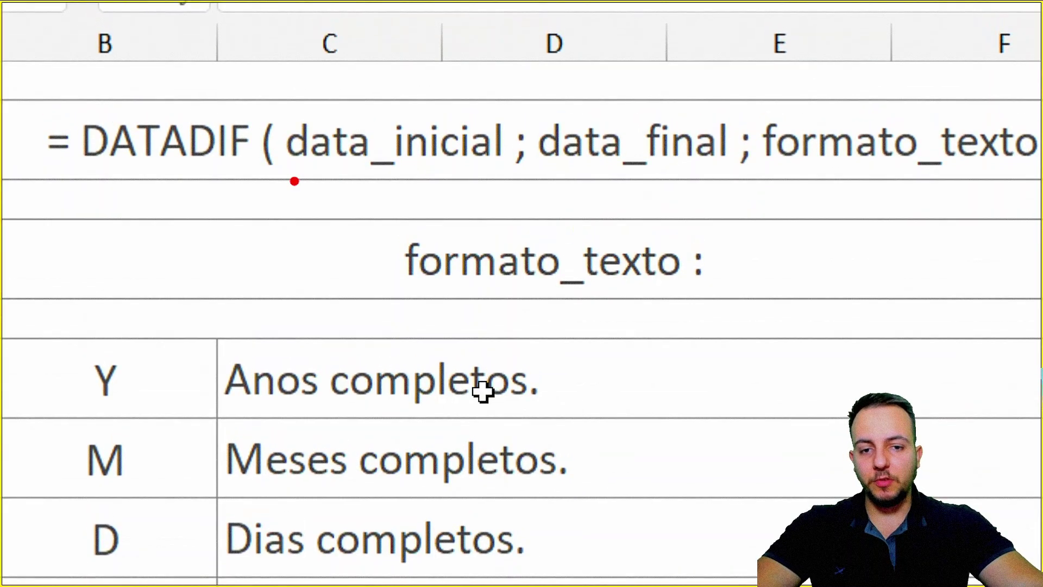
left_click_drag(375, 187, 294, 312)
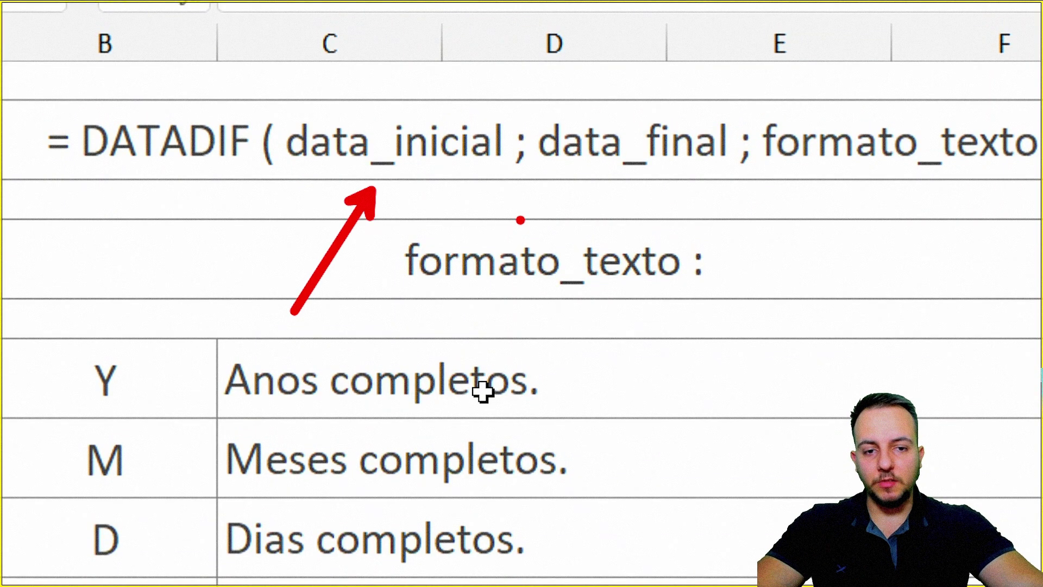
left_click_drag(615, 179, 546, 307)
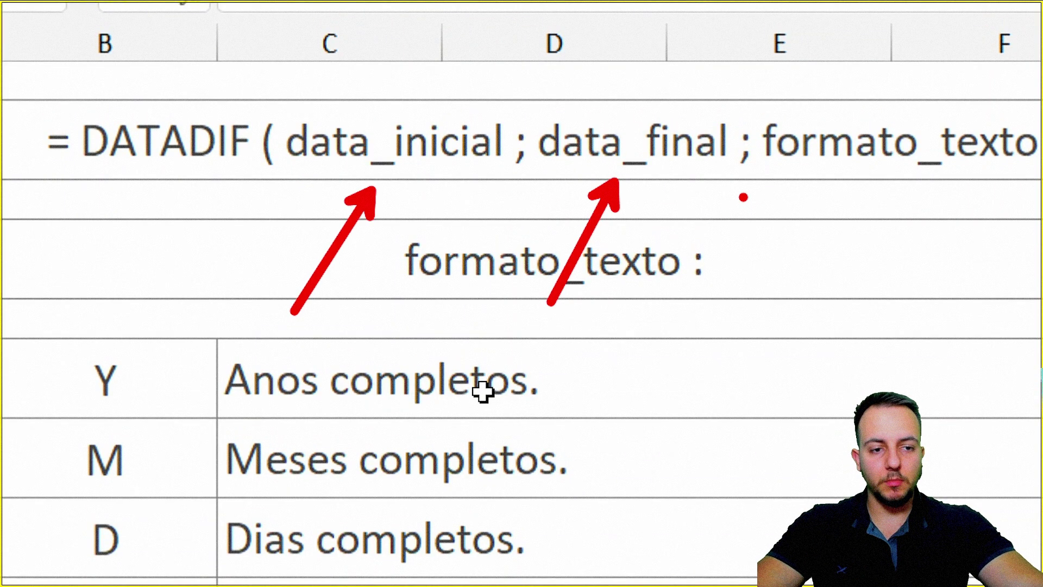
left_click_drag(863, 185, 763, 334)
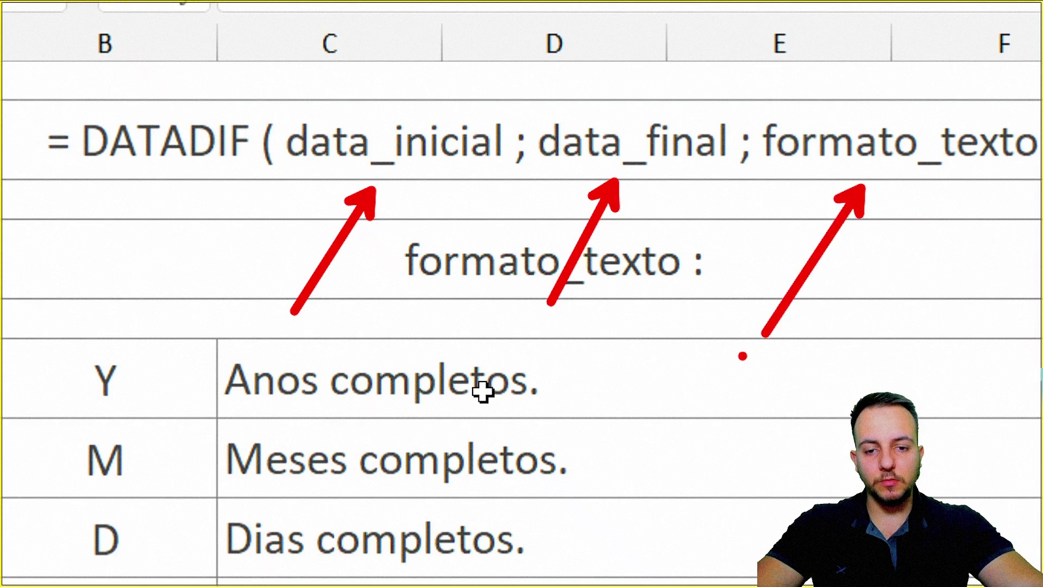
key("e")
mouse_move(666, 213)
left_mouse_down()
mouse_move(728, 217)
mouse_move(551, 214)
left_mouse_up()
key("Escape")
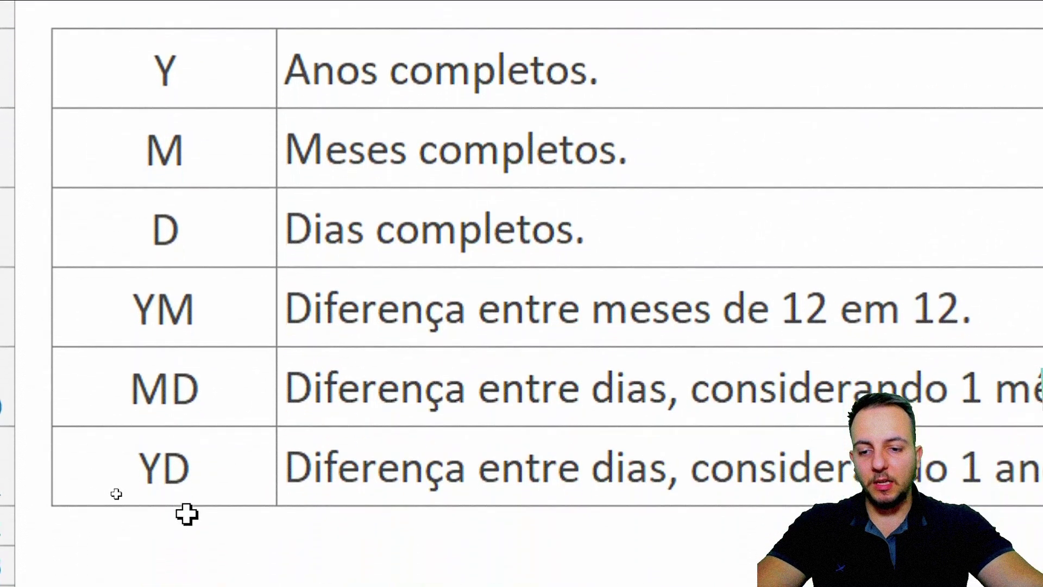
Underline the Y, M and D format codes and their descriptions in turn, undoing each set of marks
key("ctrl+2")
left_click_drag(274, 90, 766, 90)
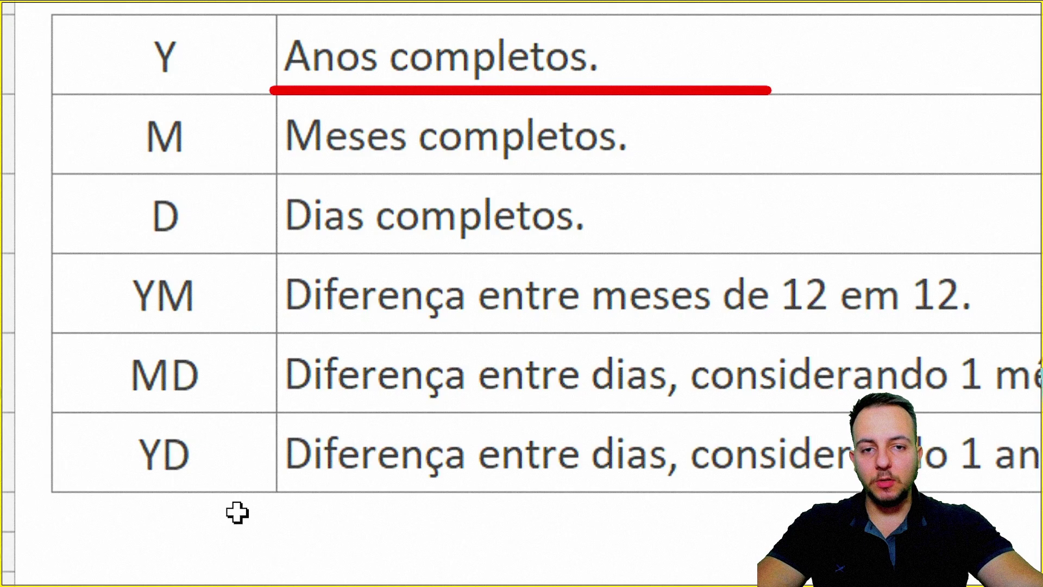
left_click_drag(193, 68, 209, 32)
key("ctrl+z")
key("ctrl+z")
left_click_drag(142, 169, 204, 169)
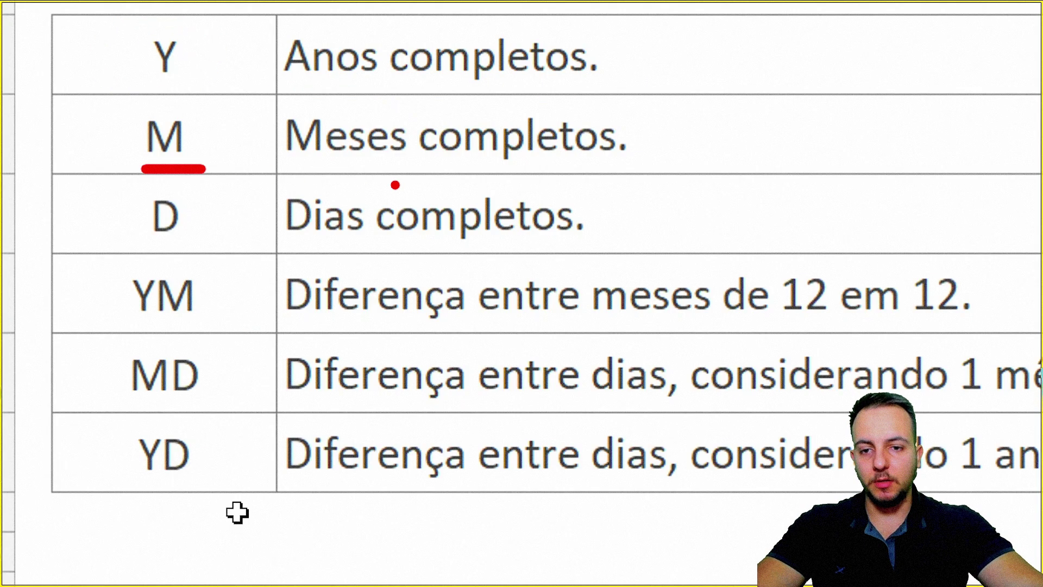
left_click_drag(274, 184, 532, 184)
key("ctrl+z")
key("ctrl+z")
left_click_drag(133, 253, 628, 254)
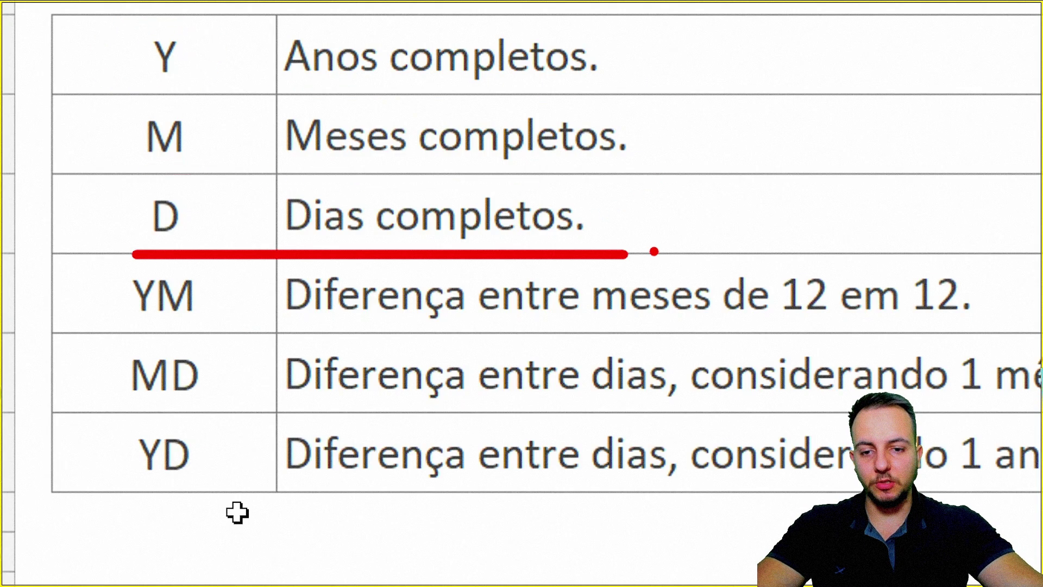
key("ctrl+z")
Frame the YM, MD and YD codes in red, draw an arrow up toward the Y code, and clear the marks
mouse_move(98, 253)
left_mouse_down()
mouse_move(227, 429)
mouse_move(227, 488)
left_mouse_up()
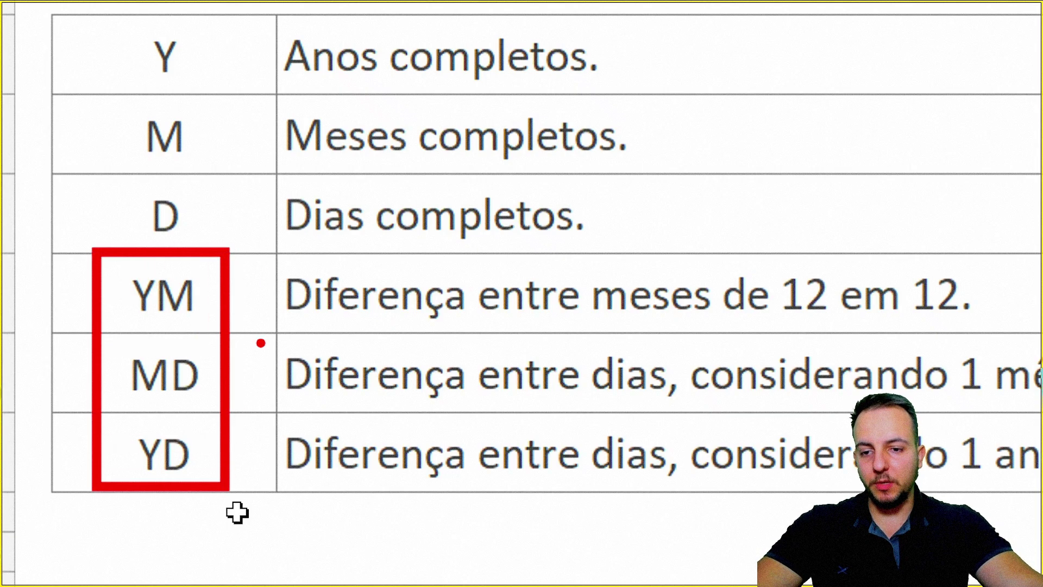
mouse_move(241, 68)
left_mouse_down()
mouse_move(241, 211)
mouse_move(228, 245)
left_mouse_up()
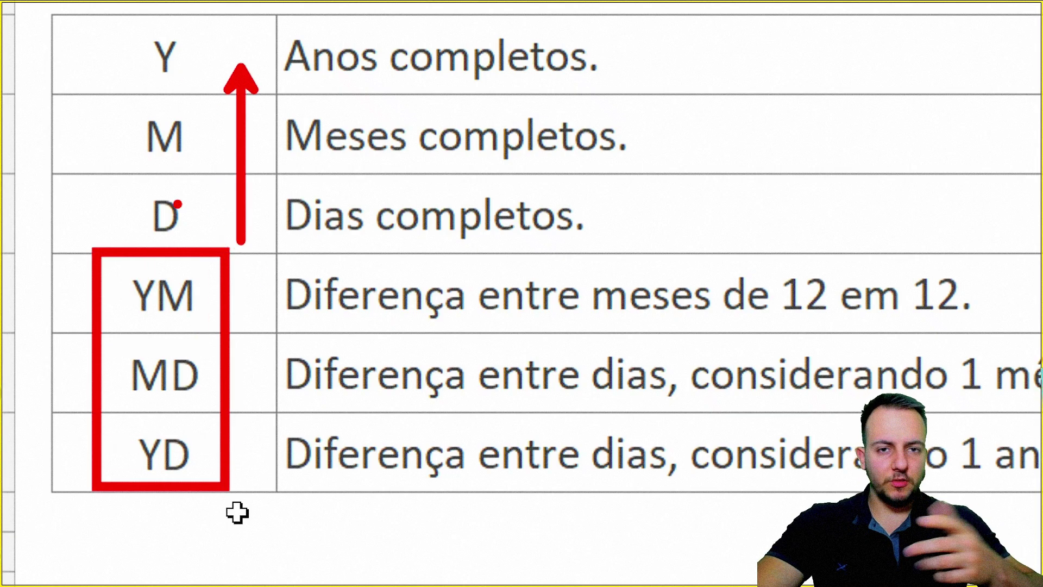
key("Escape")
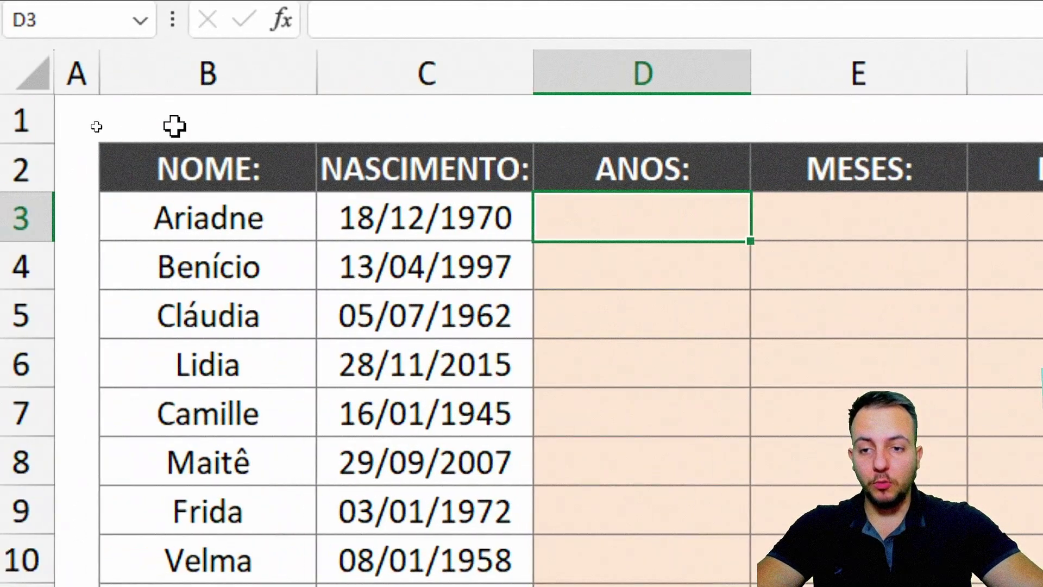
Go through the empty age table by selecting its columns one by one, from NOME to IDADE POR EXTENSO
left_click(225, 75)
left_click(437, 79)
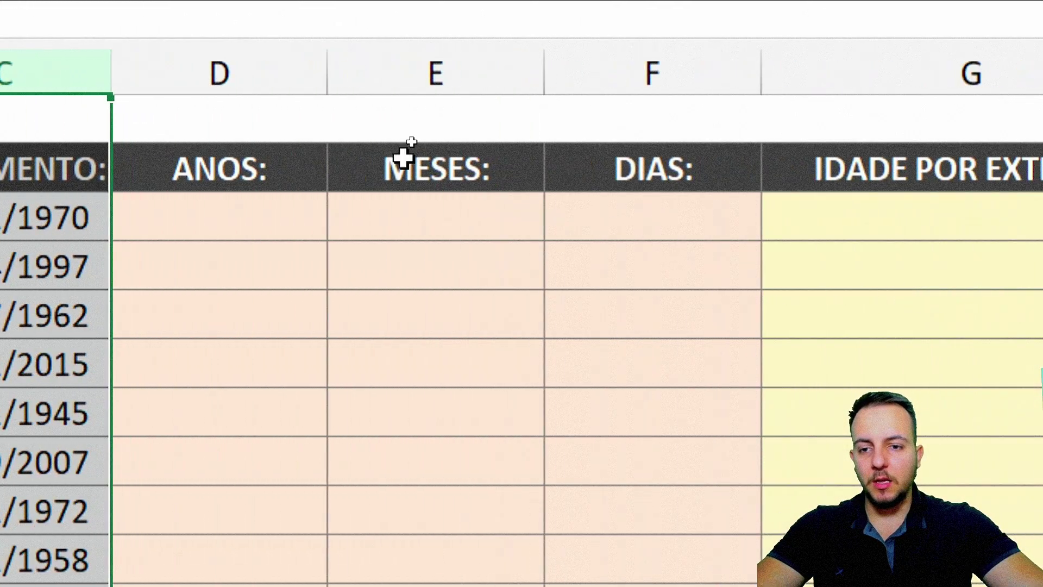
left_click(677, 76)
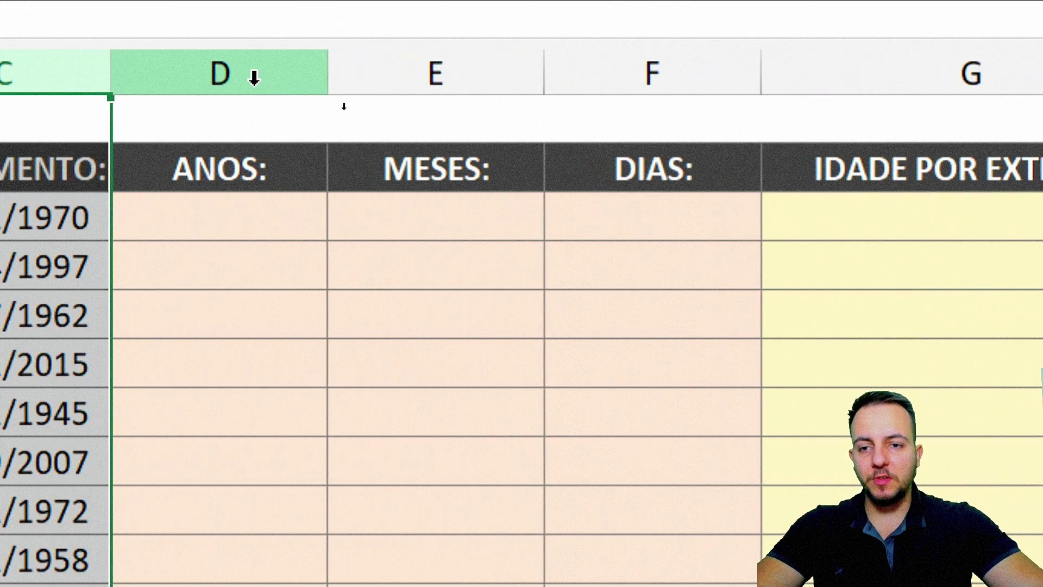
left_click(396, 68)
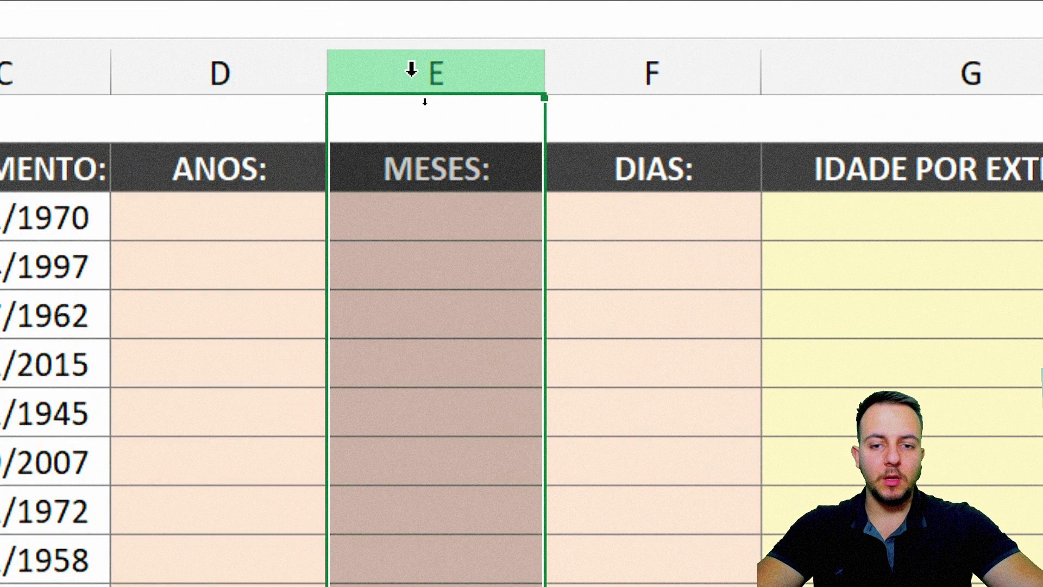
left_click(692, 67)
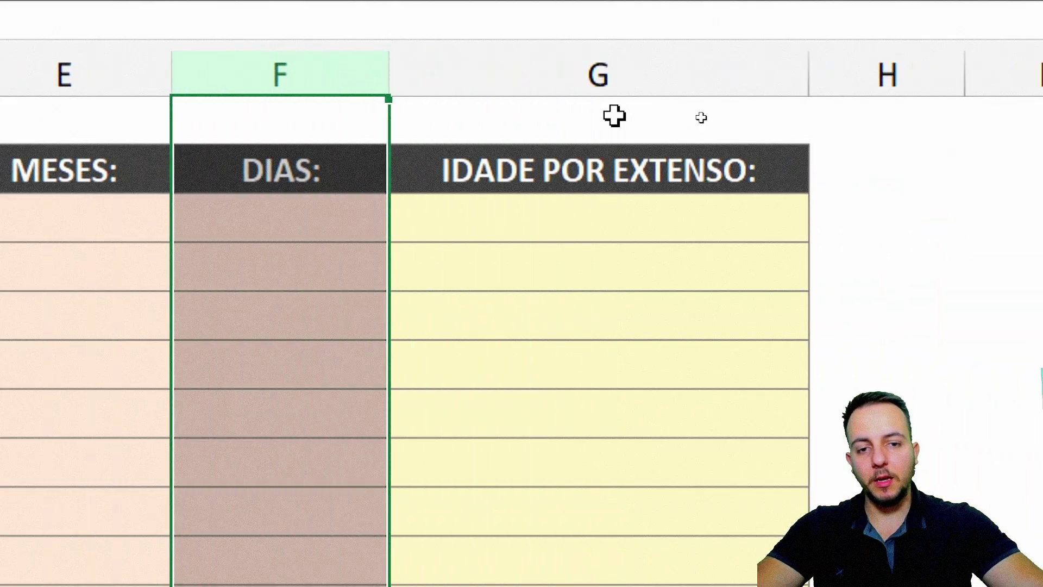
left_click(927, 76)
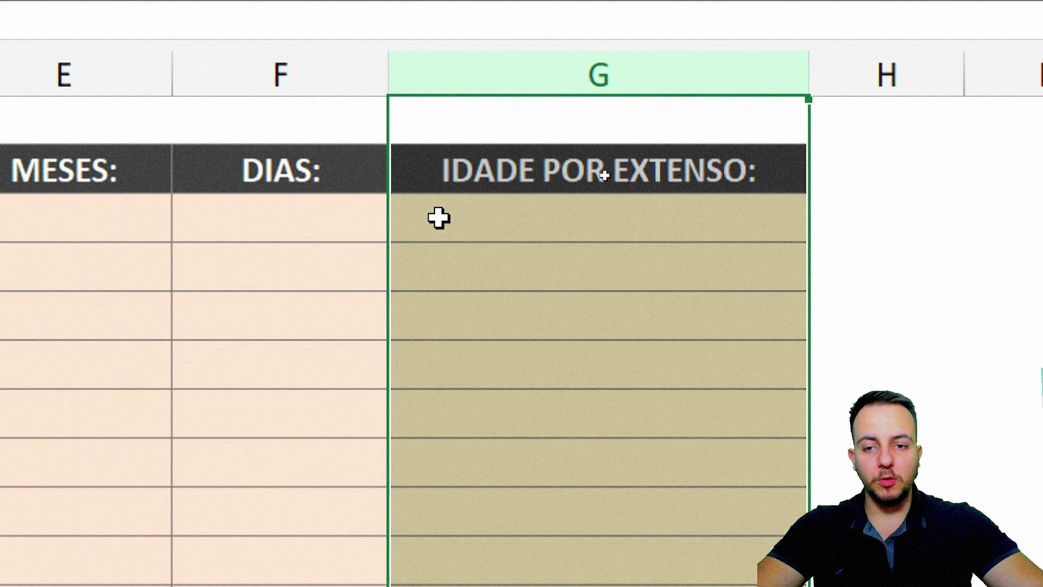
Frame the first birth date under NASCIMENTO in red, then consult the FORMATO sheet
key("ctrl+2")
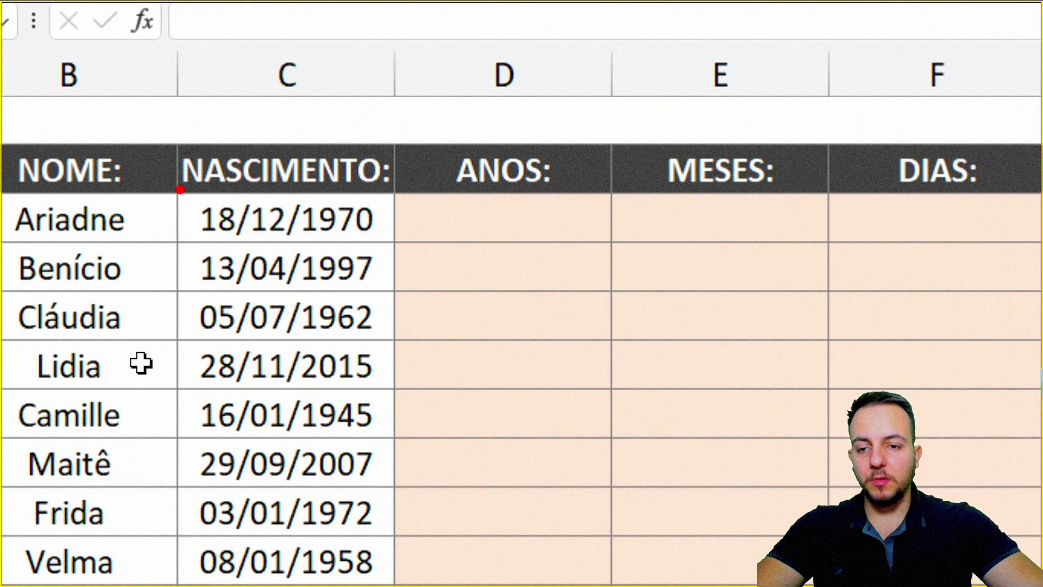
left_click_drag(180, 190, 403, 252)
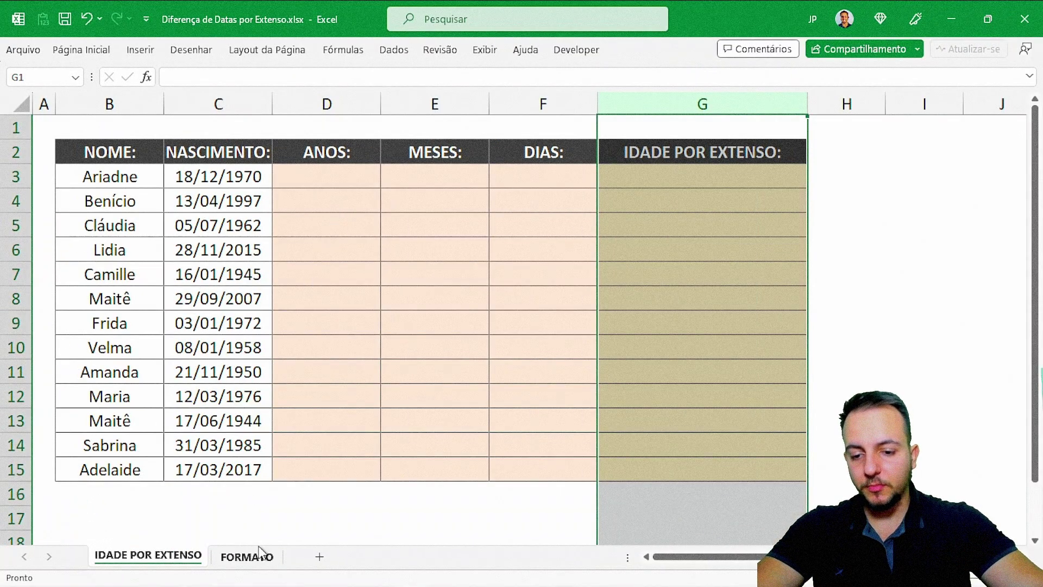
left_click(249, 555)
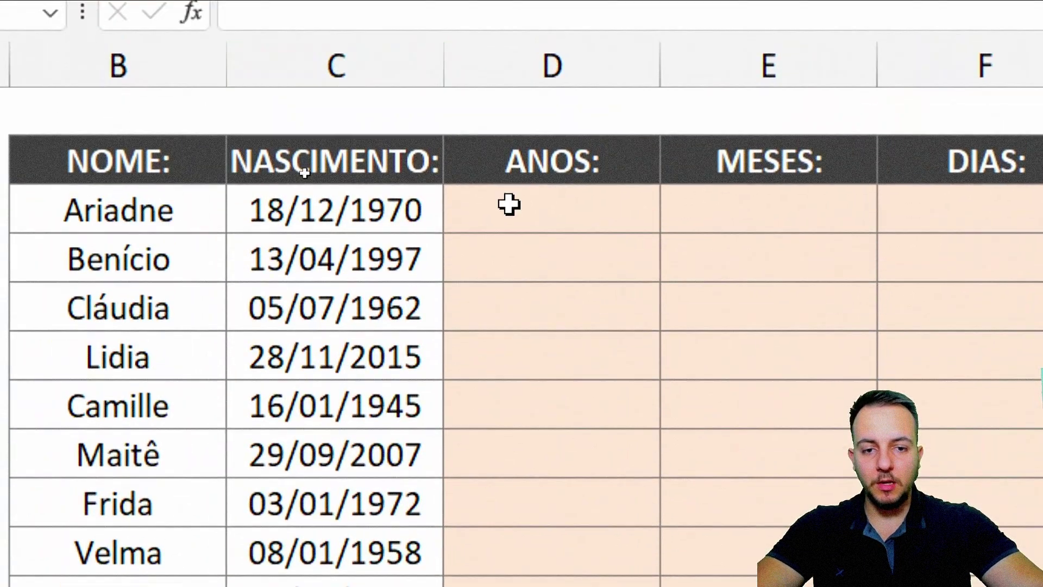
Start a DATADIF formula in the first ANOS cell, D3, with birth date C3 as the start date
left_click(509, 204)
left_click(589, 59)
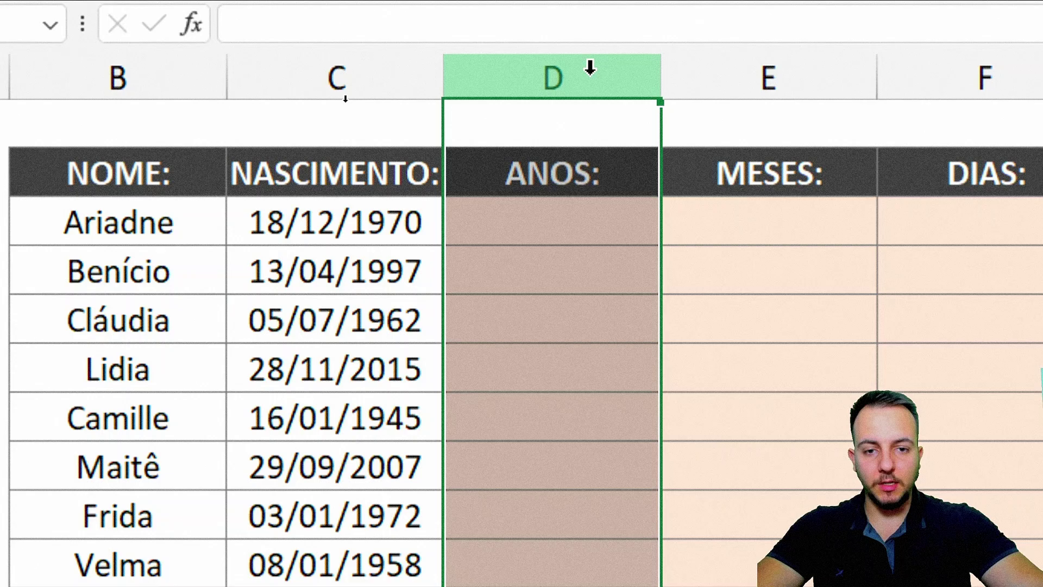
left_click(557, 189)
type("=DAT")
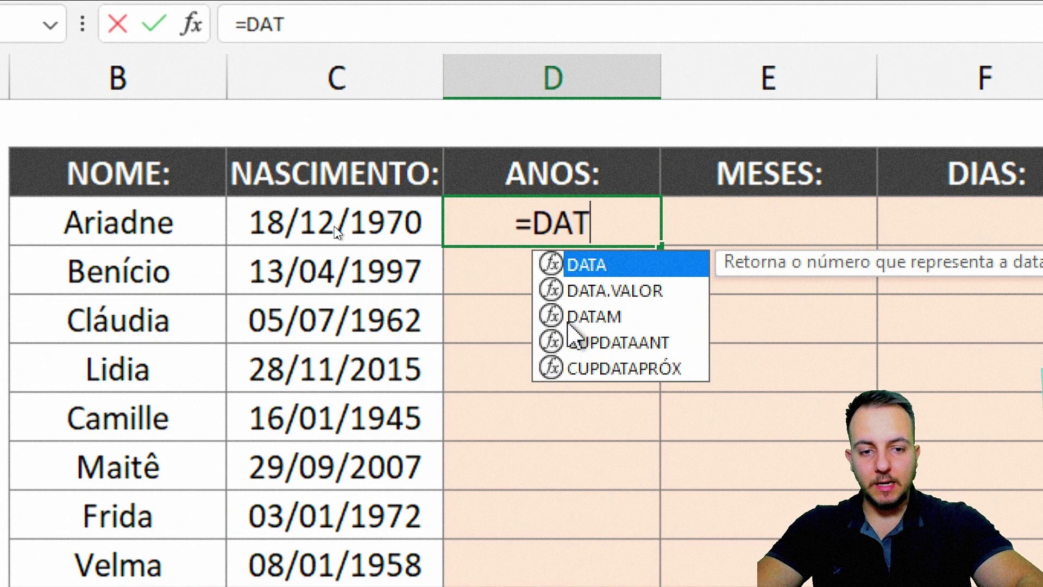
type("ADIF")
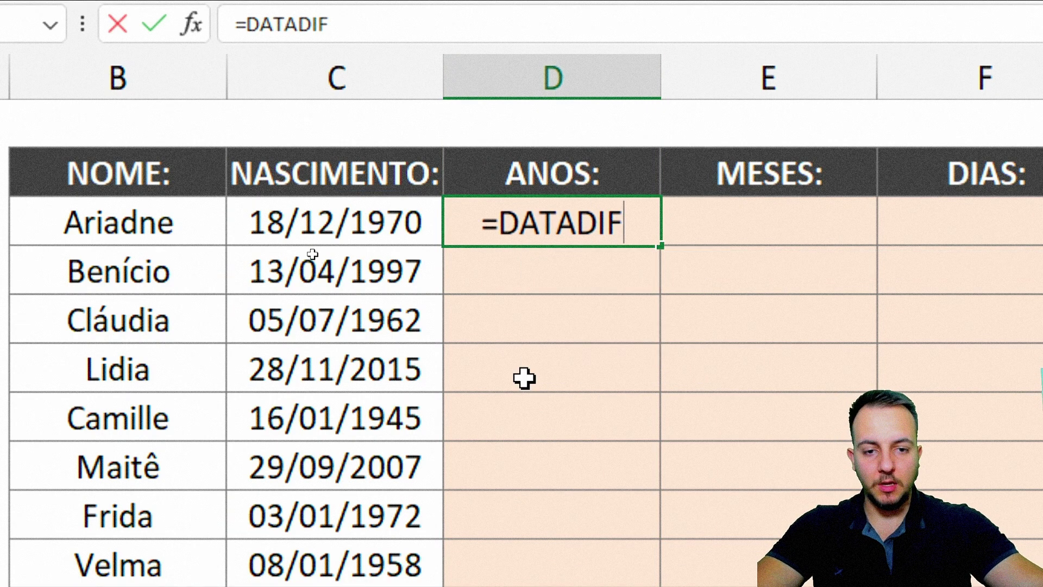
type("(")
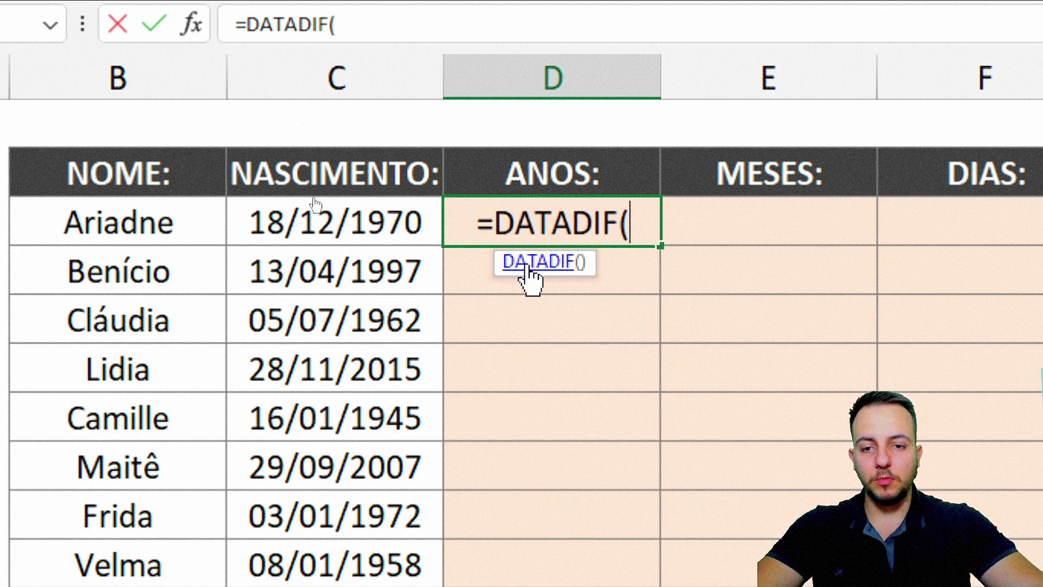
left_click(366, 217)
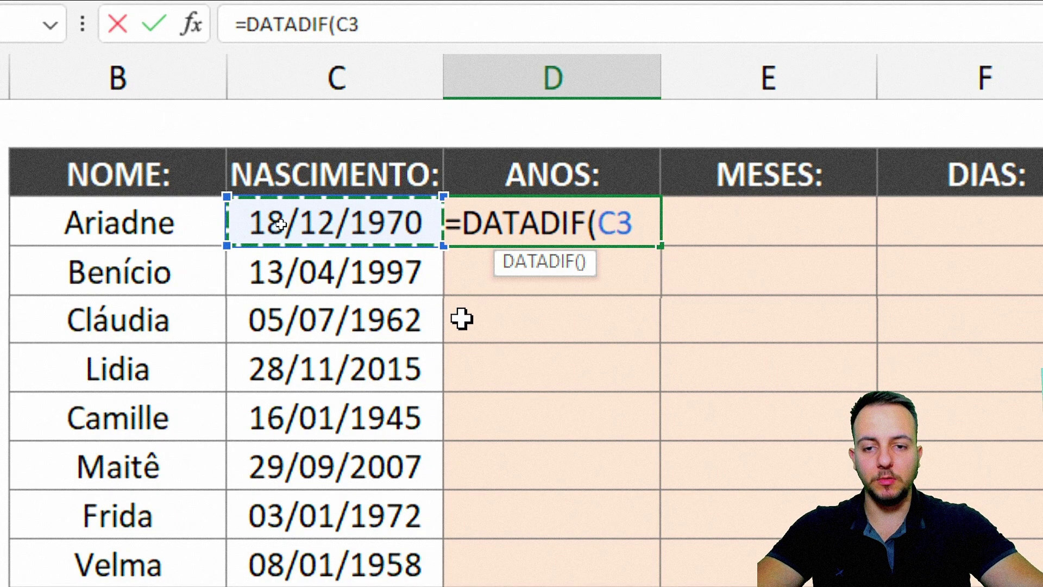
type(";")
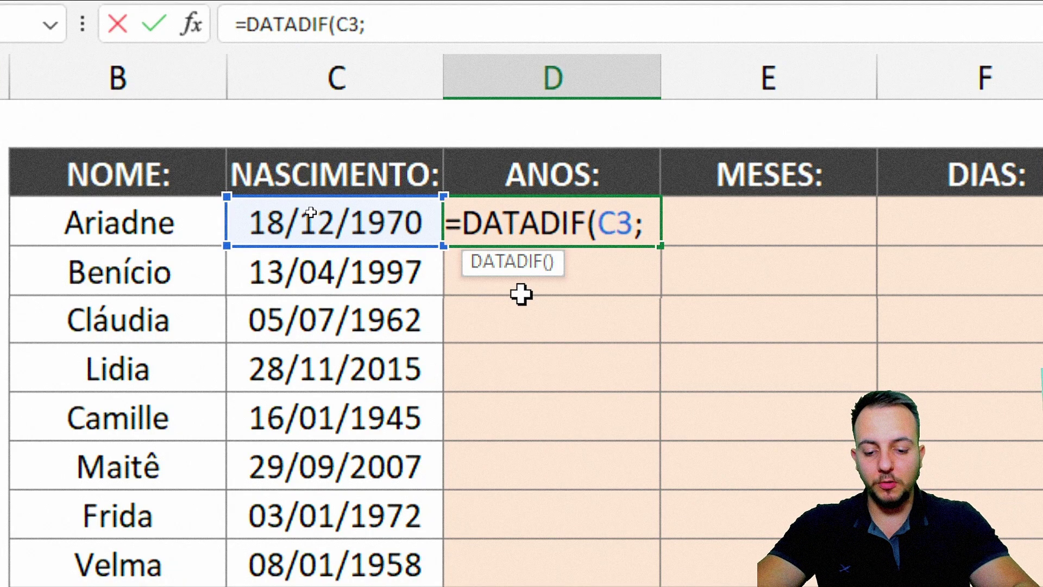
Complete the D3 formula with HOJE() as the end date and "Y" as the format
type("HOJE")
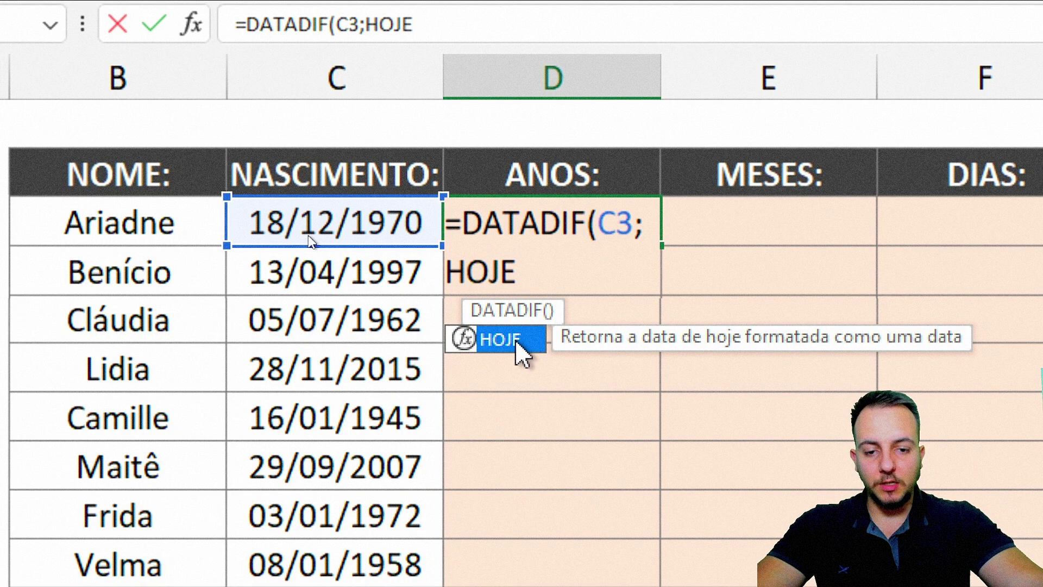
double_click(517, 339)
type(");")
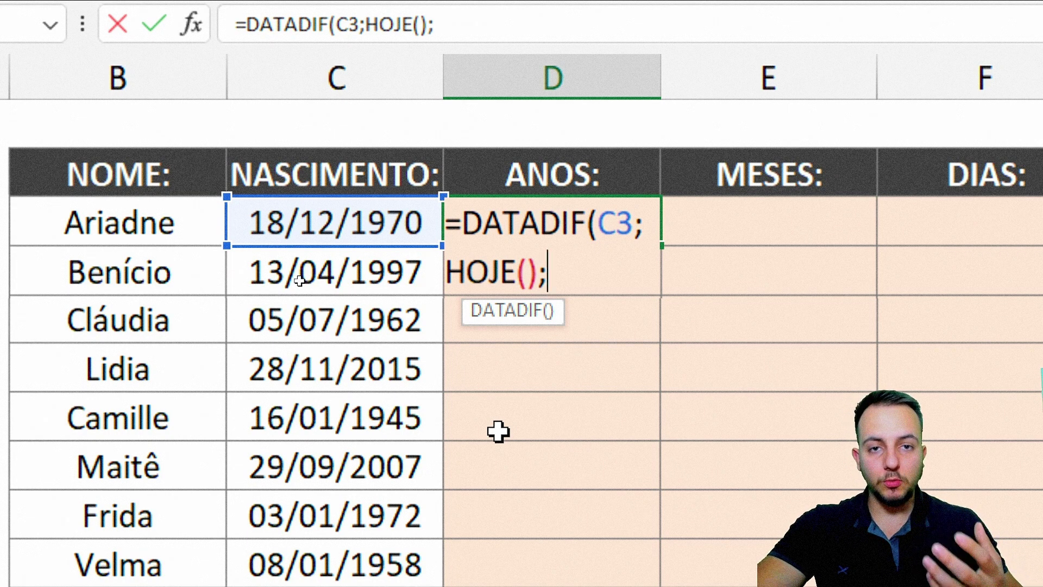
type("\"")
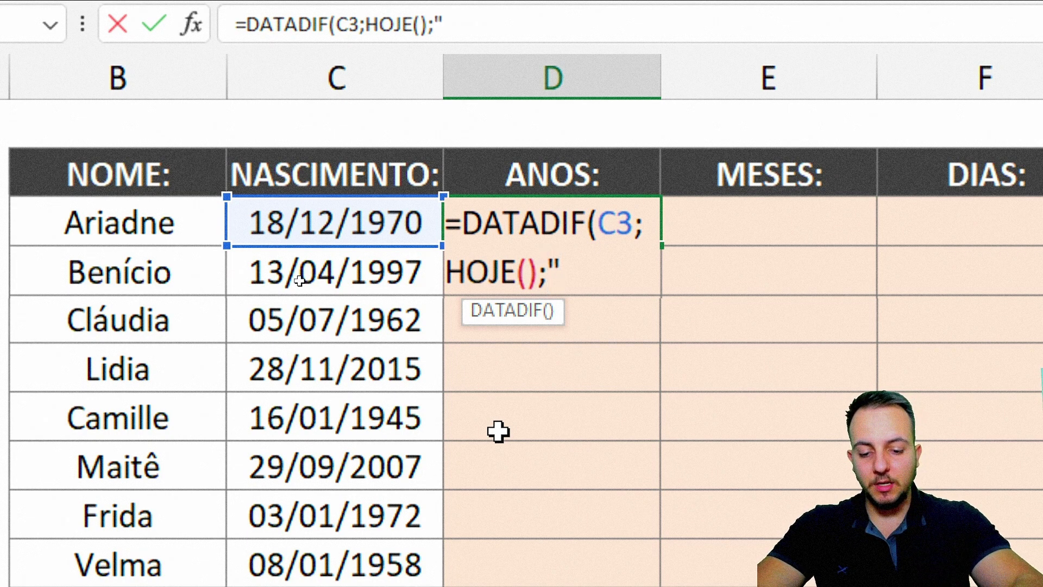
type("Y\")")
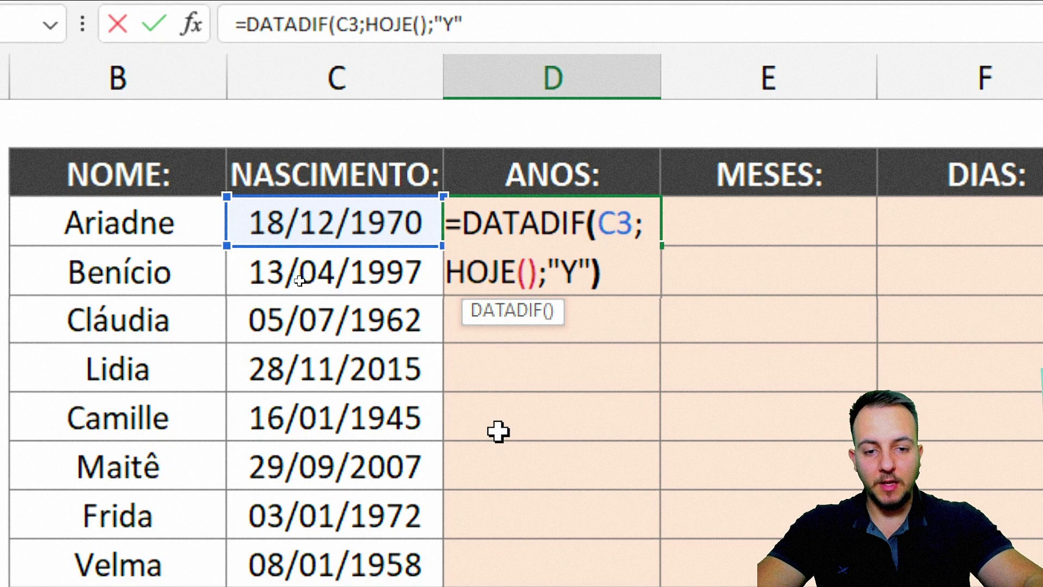
key("Return")
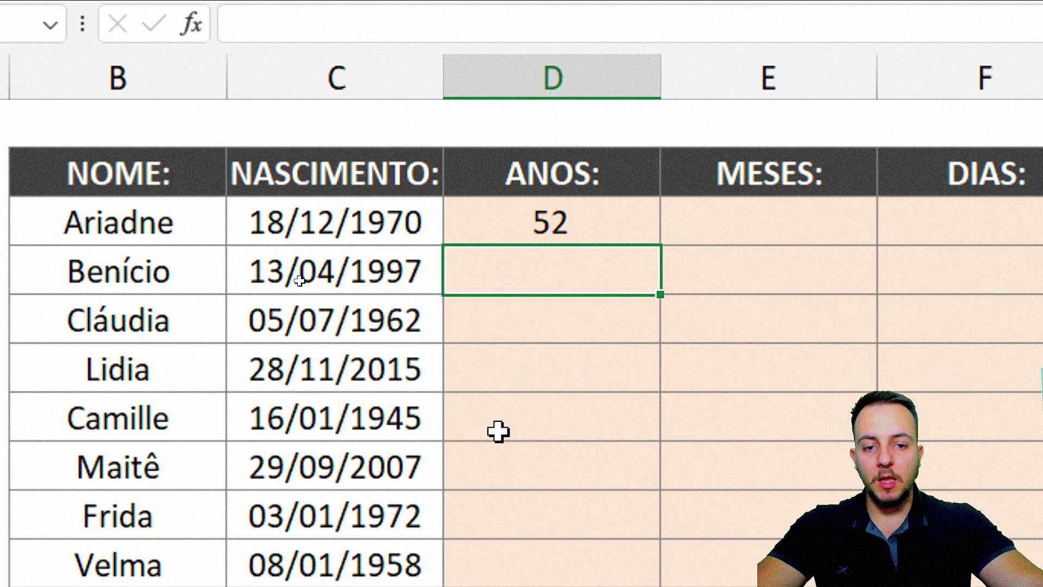
Frame birth date C3 in red, point an arrow at the years result in D3, and clear the marks
key("ctrl+2")
mouse_move(234, 194)
left_mouse_down()
mouse_move(247, 206)
mouse_move(435, 244)
left_mouse_up()
left_click_drag(527, 254, 432, 301)
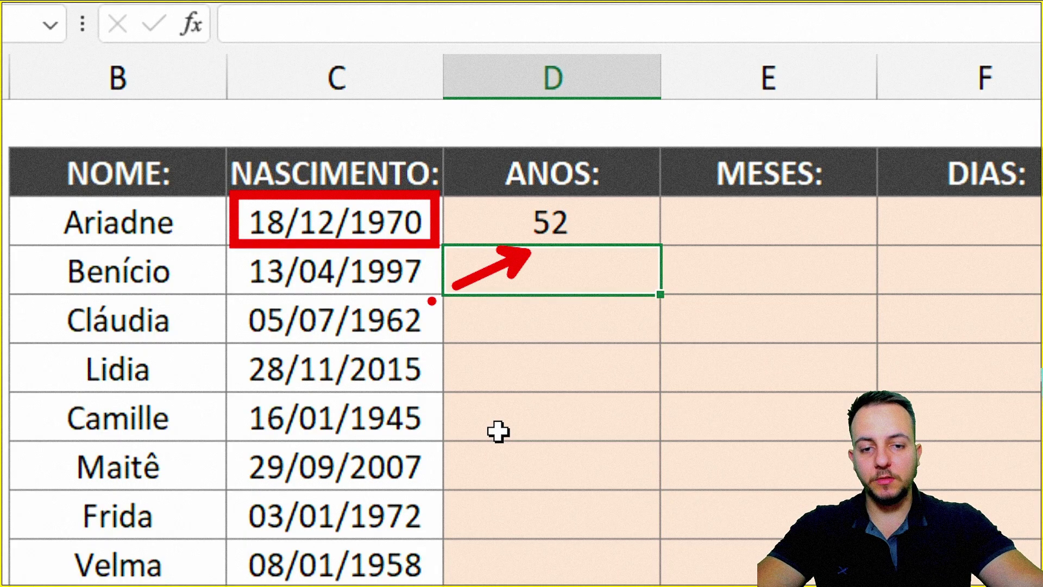
key("Escape")
Mark the fill handle of D3 with the red pen, clear the mark, and copy the formula down the ANOS column to row 15
left_click(641, 226)
key("ctrl+2")
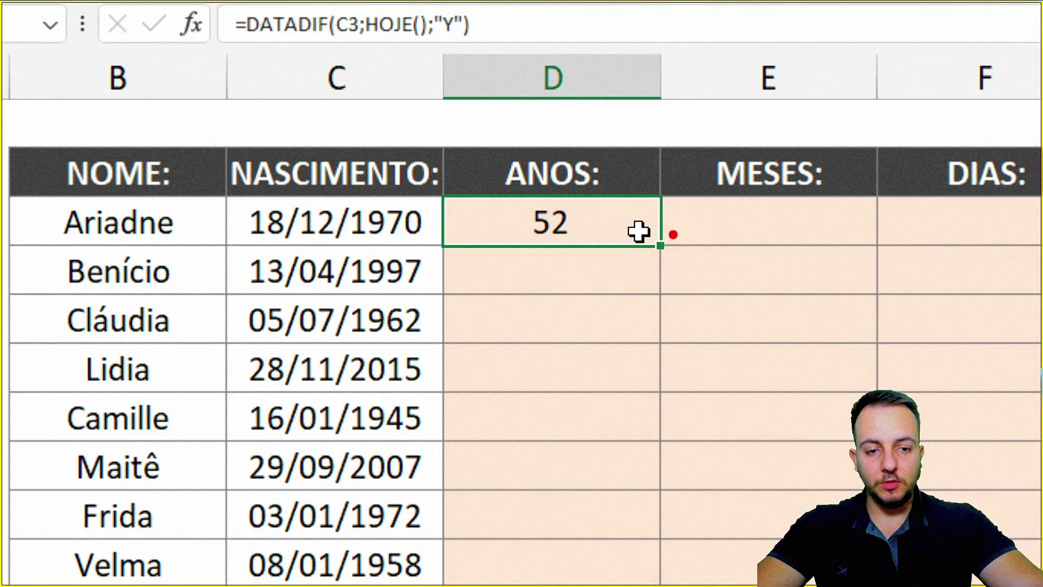
mouse_move(673, 230)
left_mouse_down()
mouse_move(628, 245)
mouse_move(616, 356)
left_mouse_up()
key("Escape")
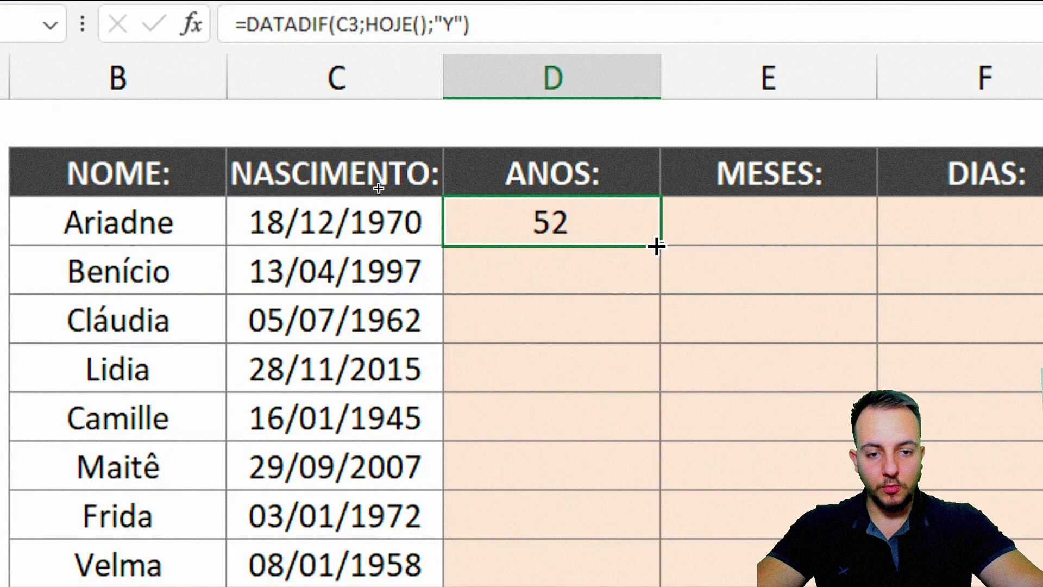
left_click_drag(660, 245, 645, 584)
left_click_drag(645, 524, 612, 515)
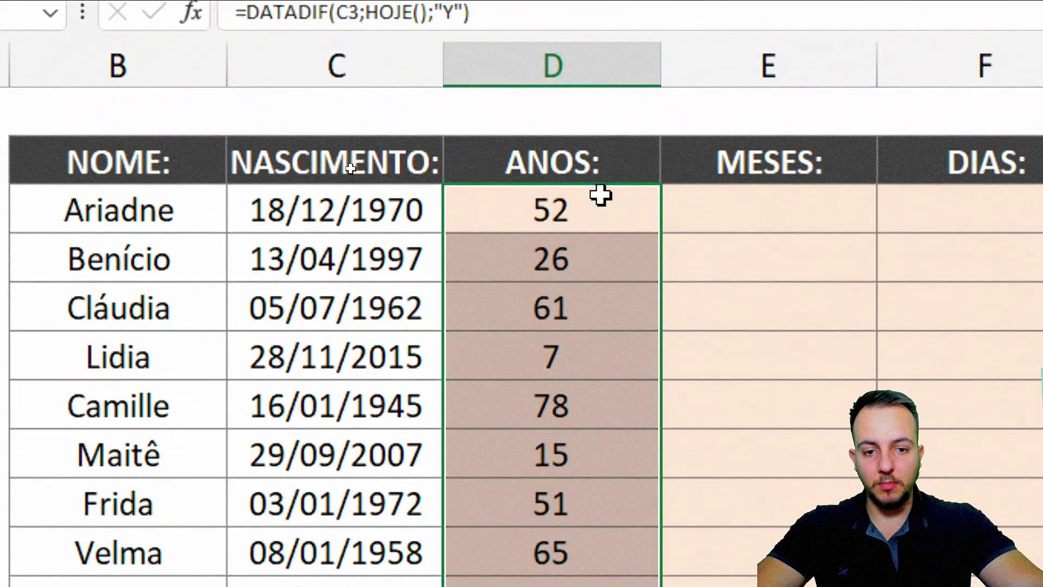
left_click(601, 81)
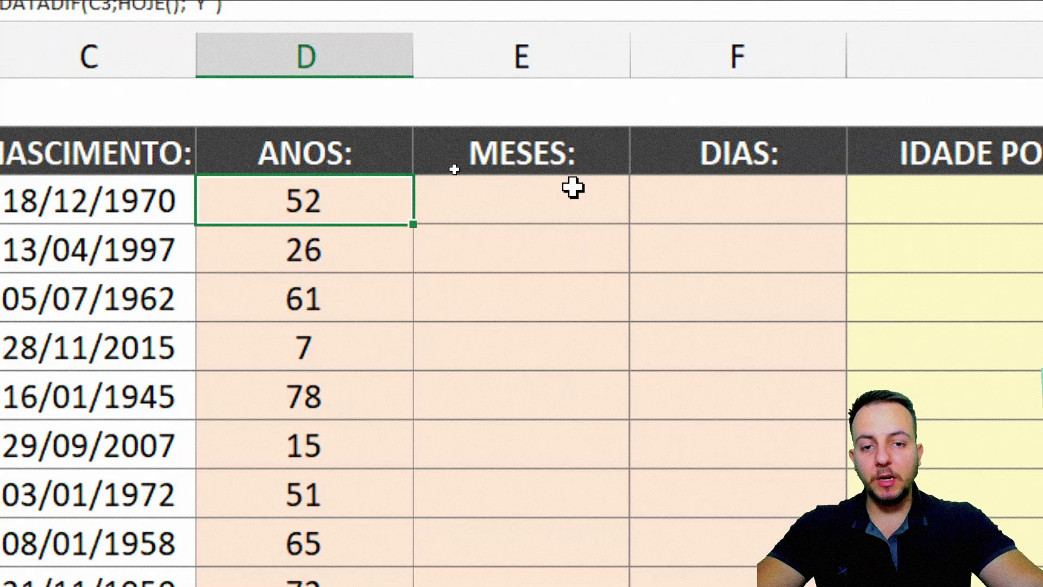
Select the first MESES cell, E3, and consult the format codes on the FORMATO sheet before returning to IDADE POR EXTENSO
left_click(572, 187)
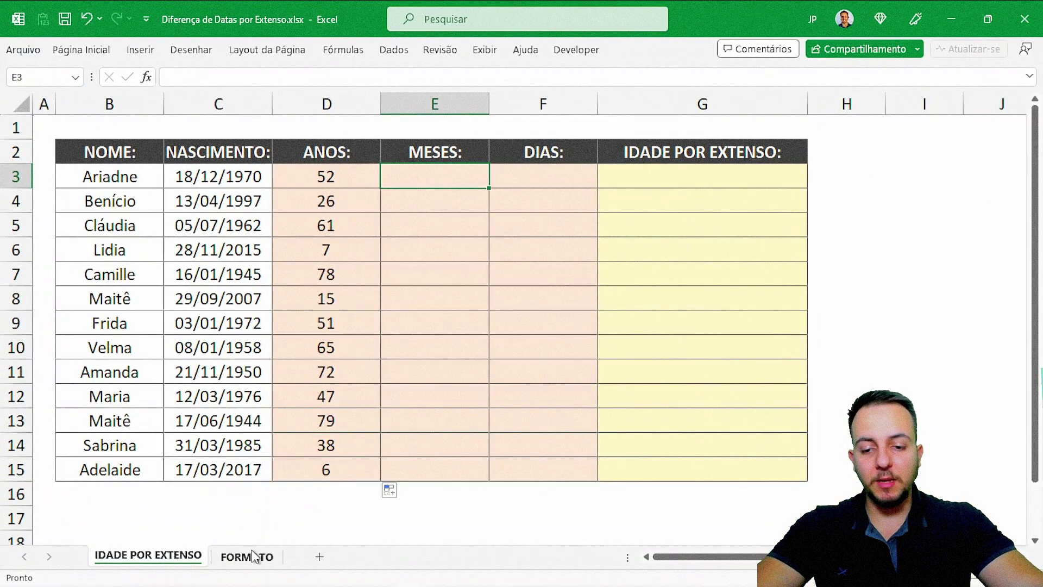
left_click(246, 554)
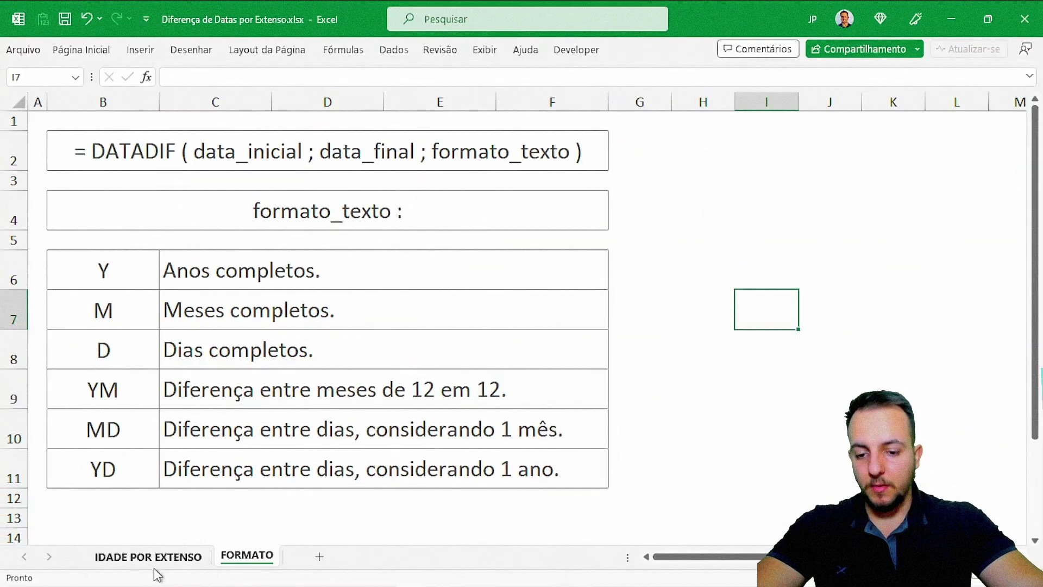
left_click(165, 559)
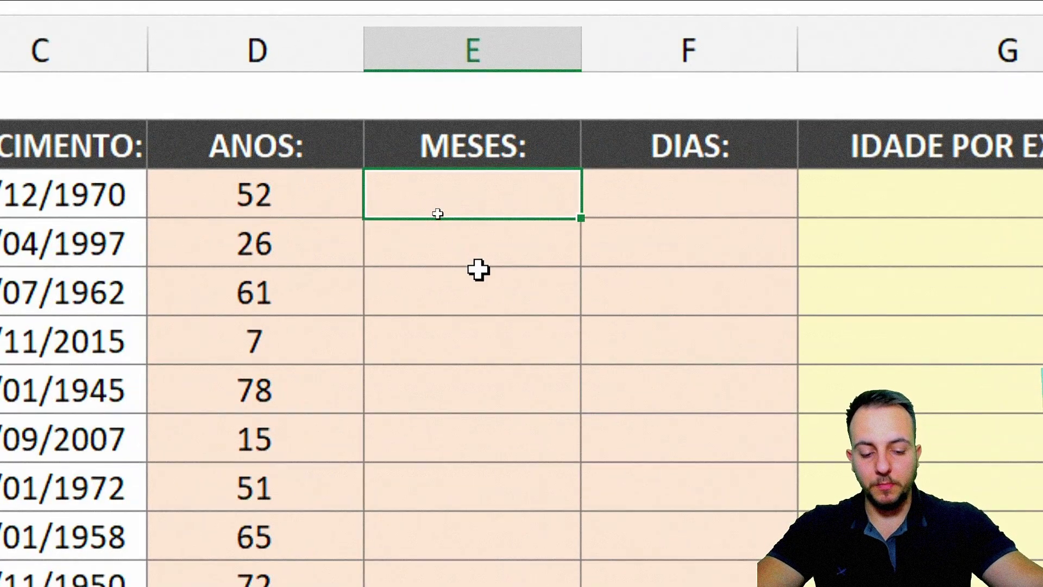
Enter =DATADIF(C3;HOJE();"M") in the first MESES cell, E3
type("=")
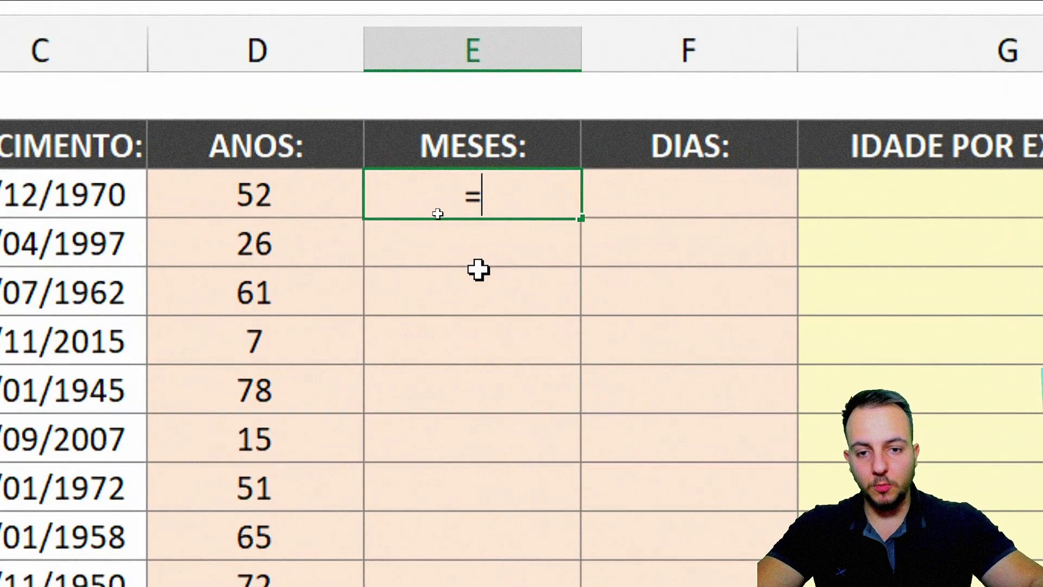
type("DATADIF(")
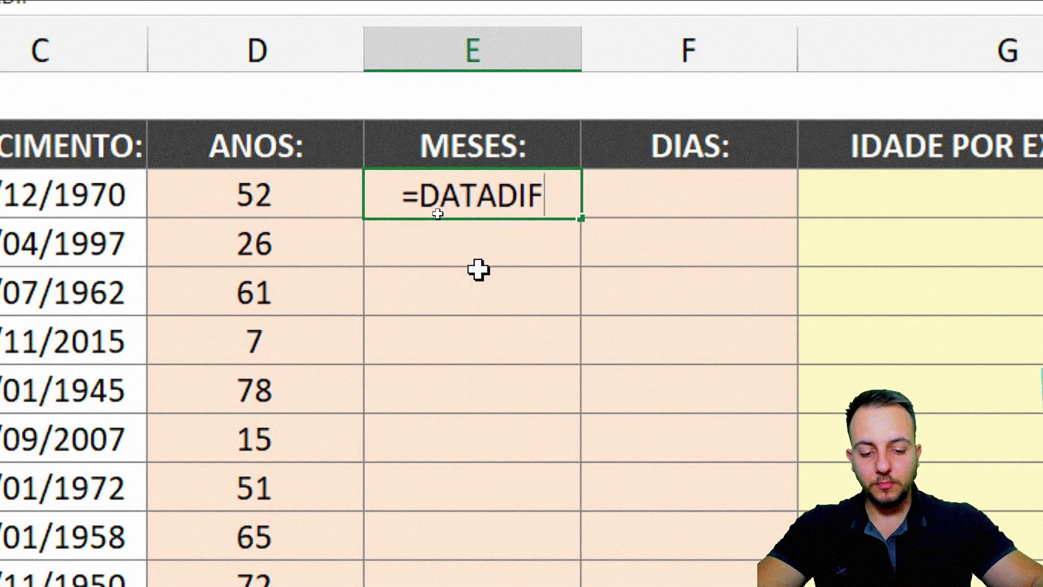
left_click(49, 193)
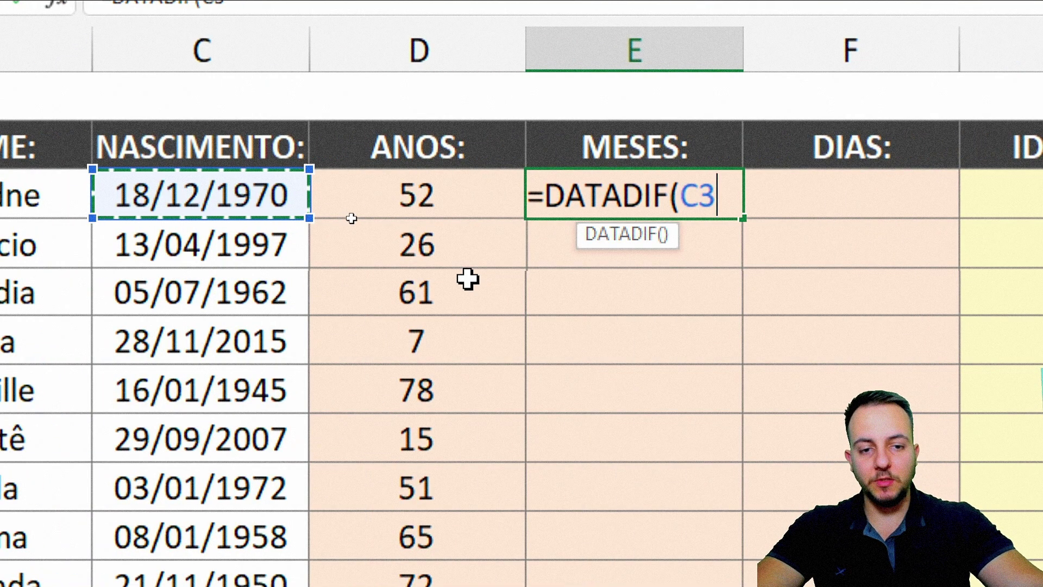
type(";")
type("HOJE")
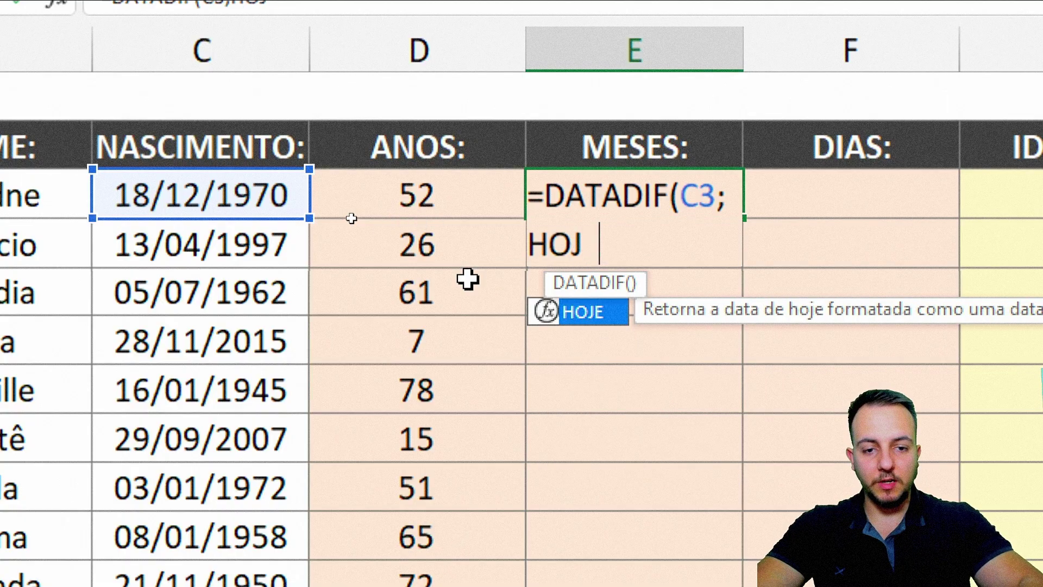
double_click(585, 311)
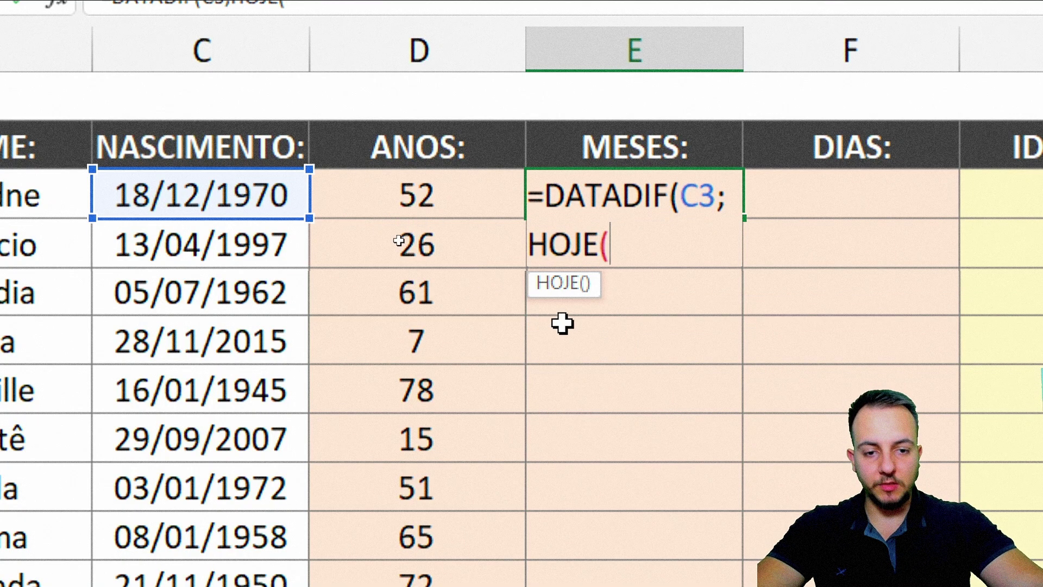
type(");")
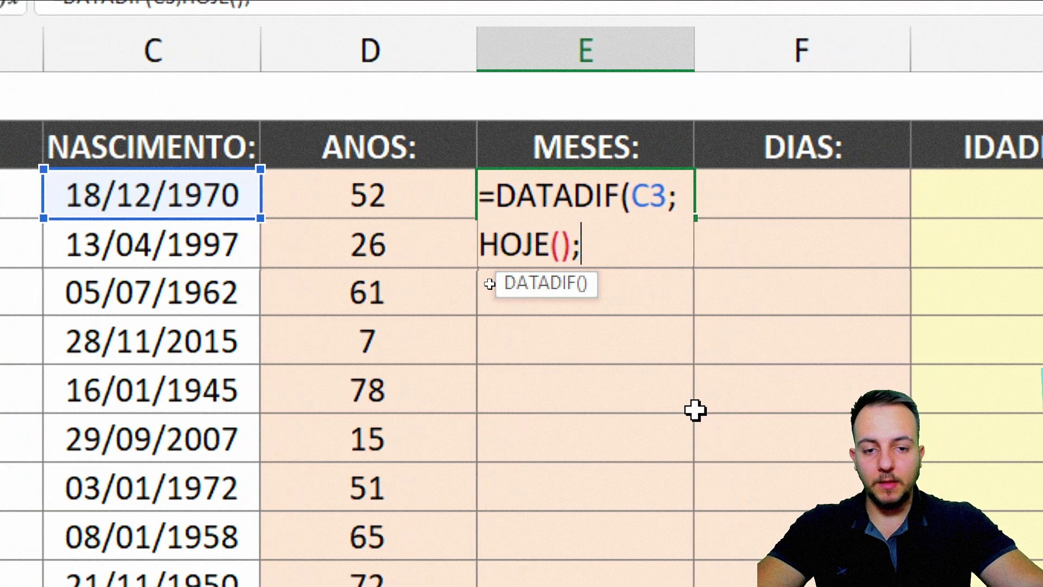
type("\"M")
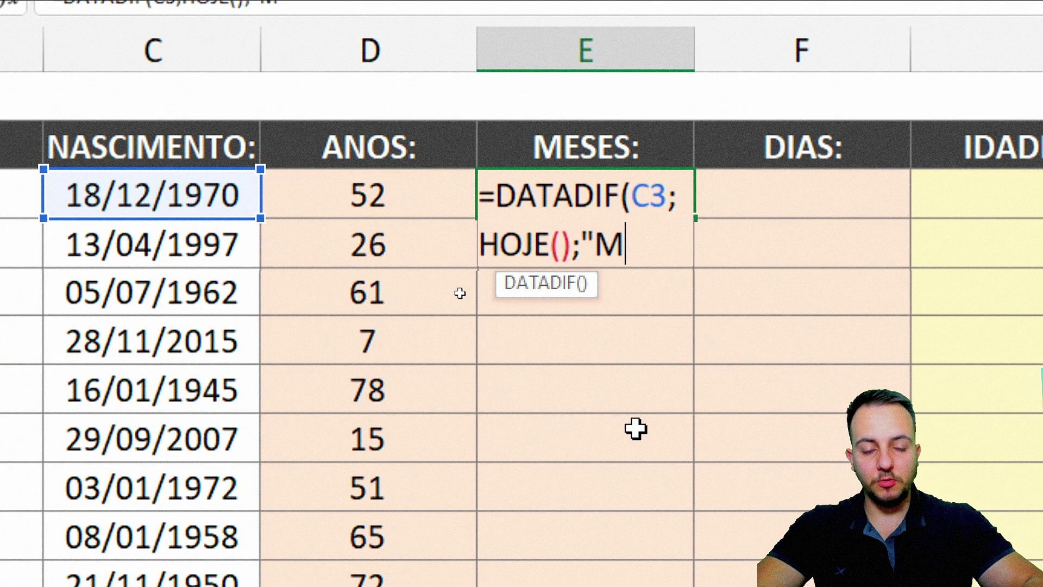
type("\"")
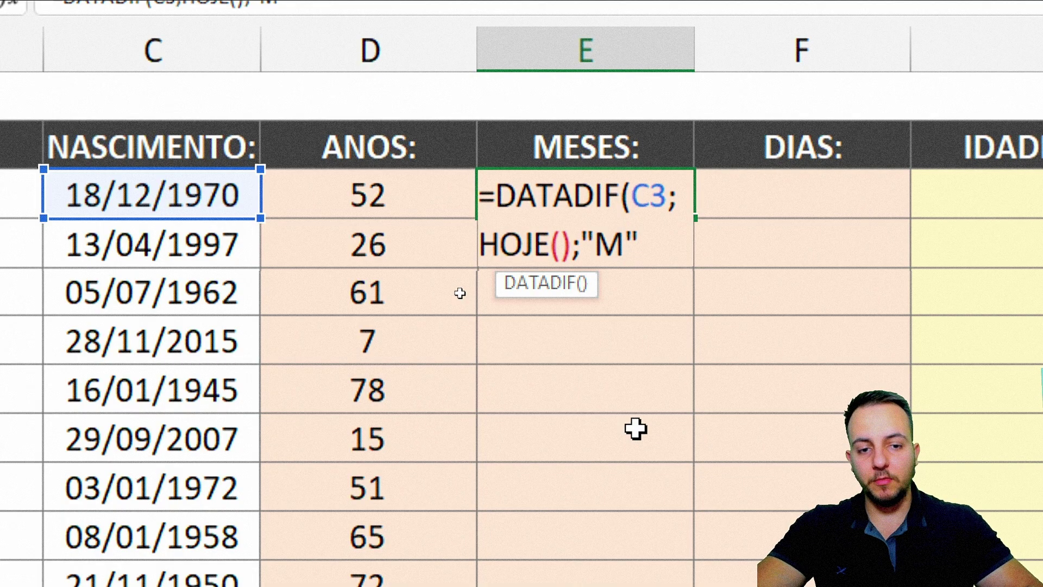
type(")")
key("Return")
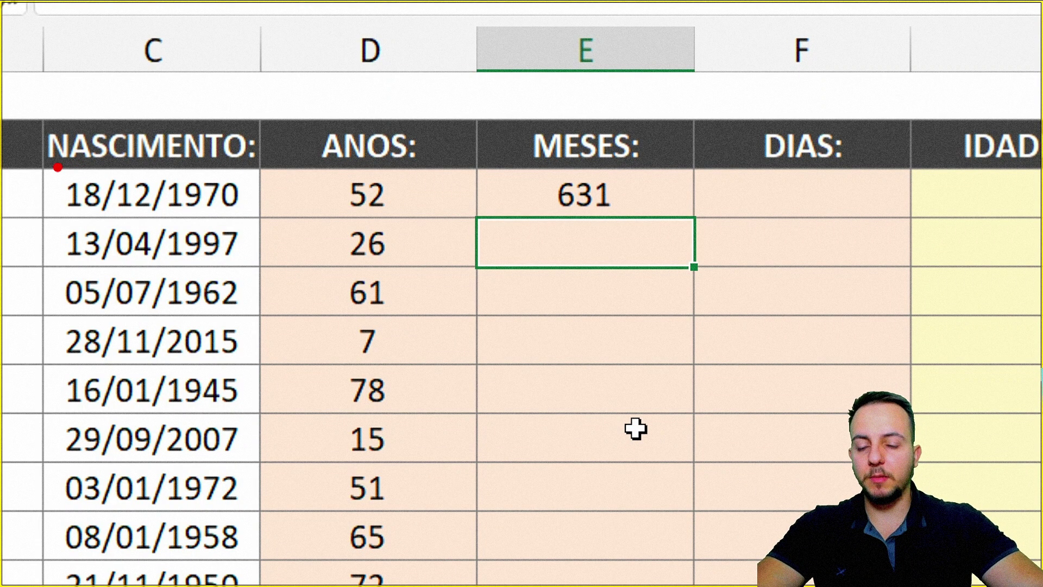
Frame birth date C3 and the months result in red with an arrow, undo these marks, and mark the ANOS and MESES columns
left_click_drag(56, 168, 253, 218)
mouse_move(527, 169)
left_mouse_down()
mouse_move(636, 207)
mouse_move(642, 222)
left_mouse_up()
left_click_drag(577, 239, 488, 346)
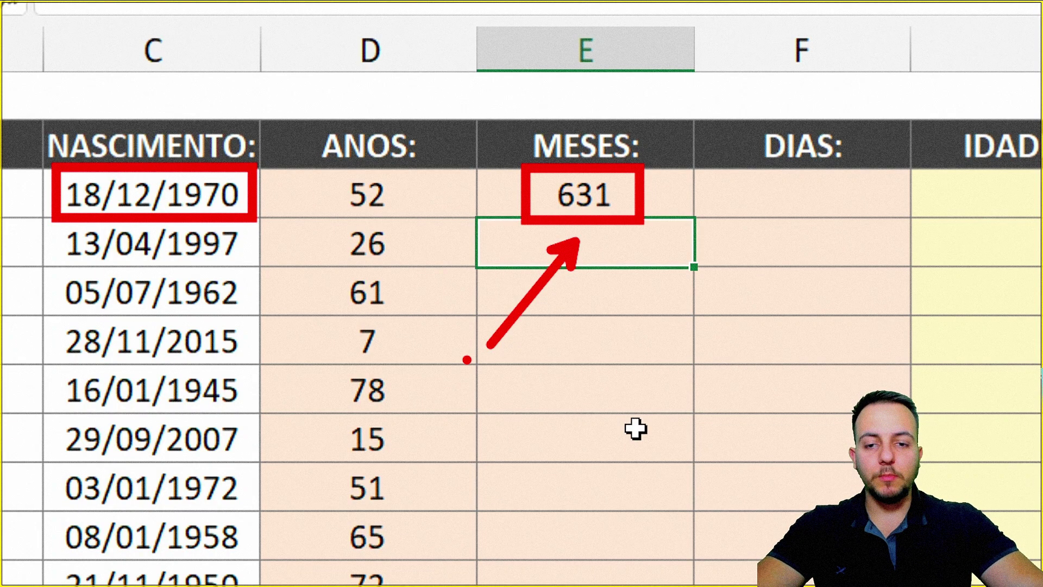
key("ctrl+z")
key("ctrl+z")
key("ctrl+z")
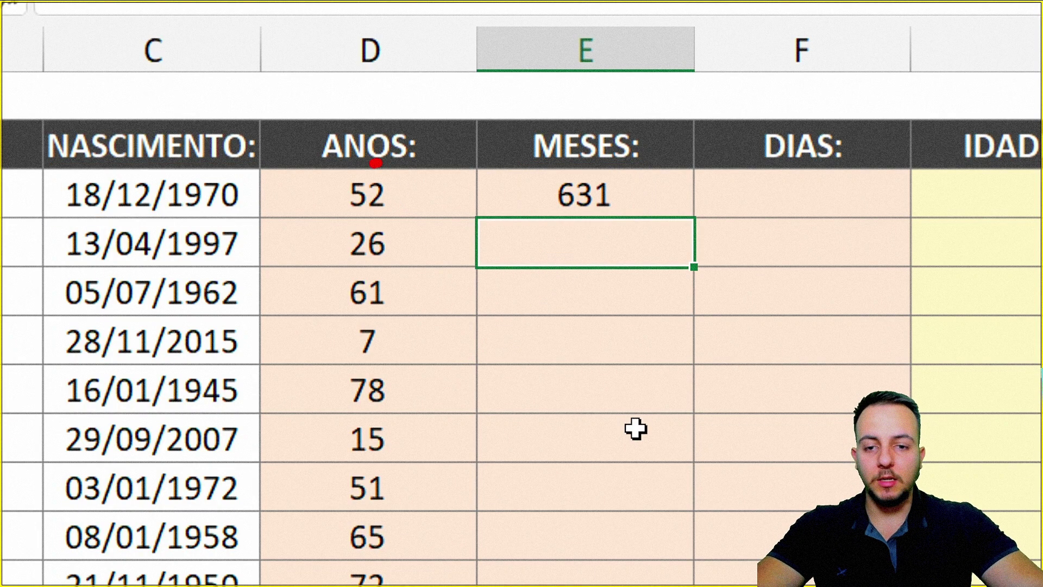
mouse_move(375, 163)
left_mouse_down()
mouse_move(416, 216)
mouse_move(337, 156)
left_mouse_up()
mouse_move(597, 162)
left_mouse_down()
mouse_move(637, 202)
mouse_move(595, 164)
left_mouse_up()
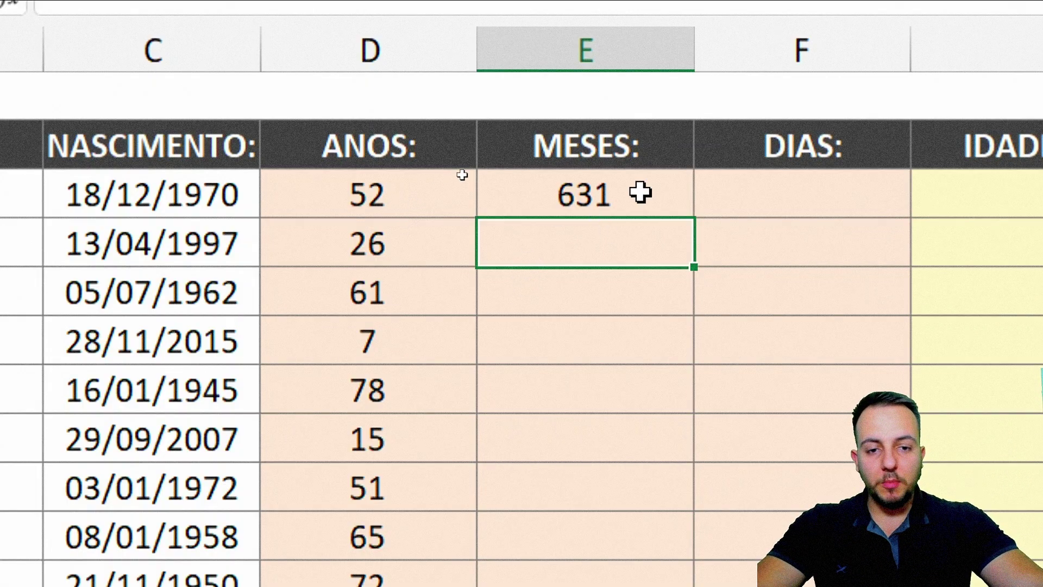
Change the format code of the DATADIF formula in the first MESES cell, E3, to "YM"
double_click(638, 194)
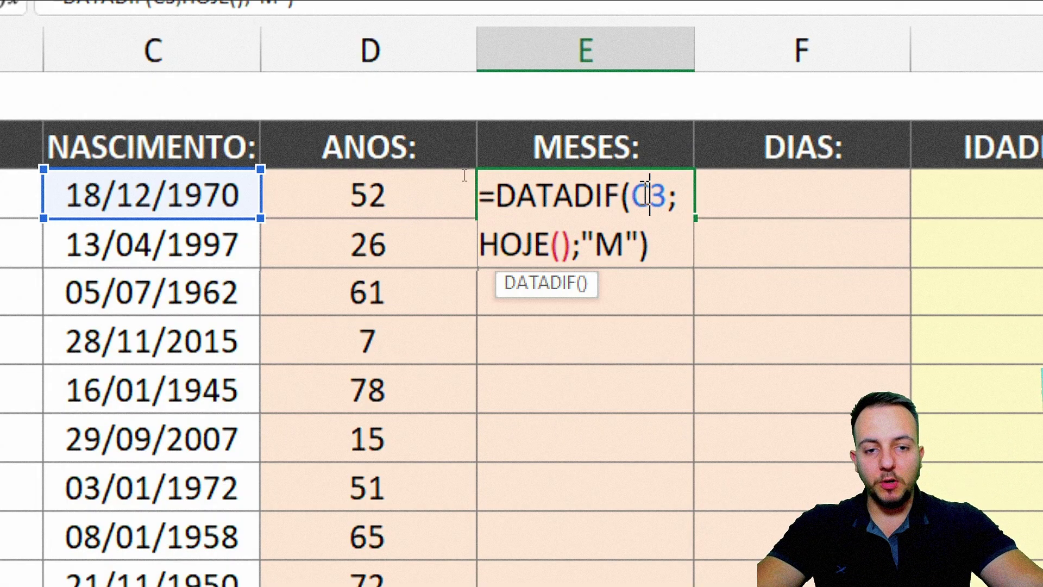
left_click(625, 250)
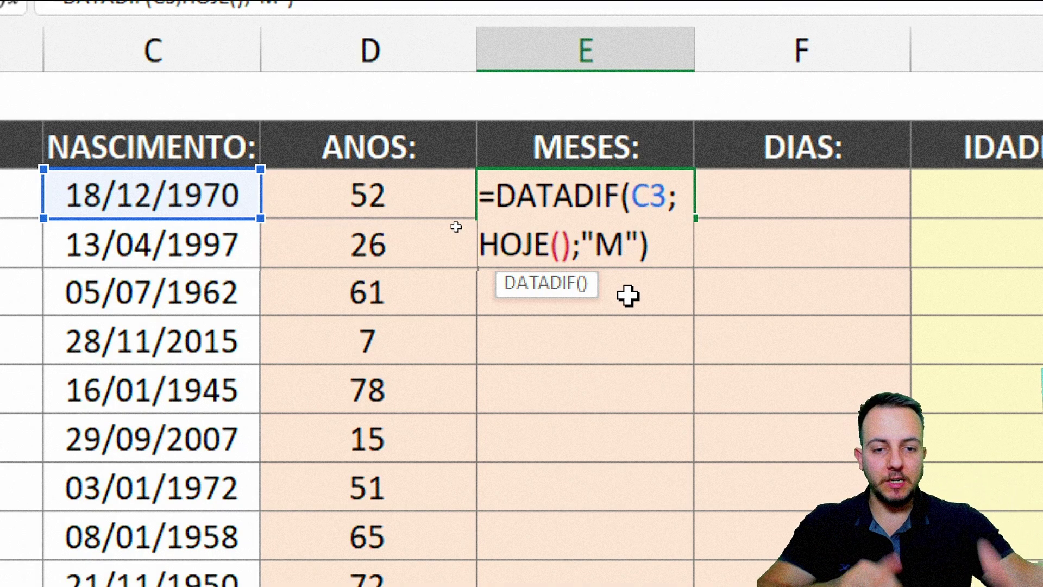
key("Left")
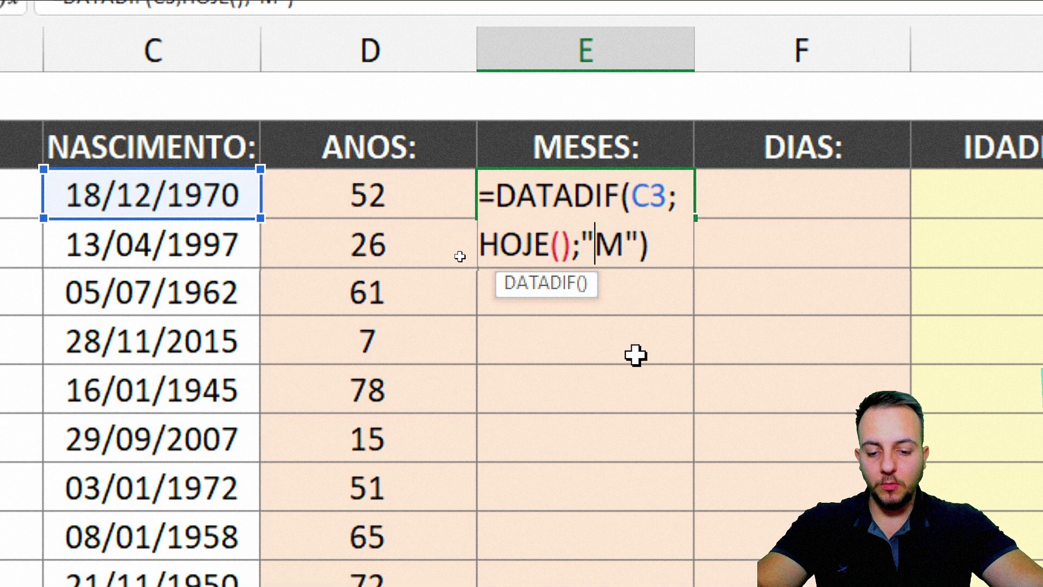
type("Y")
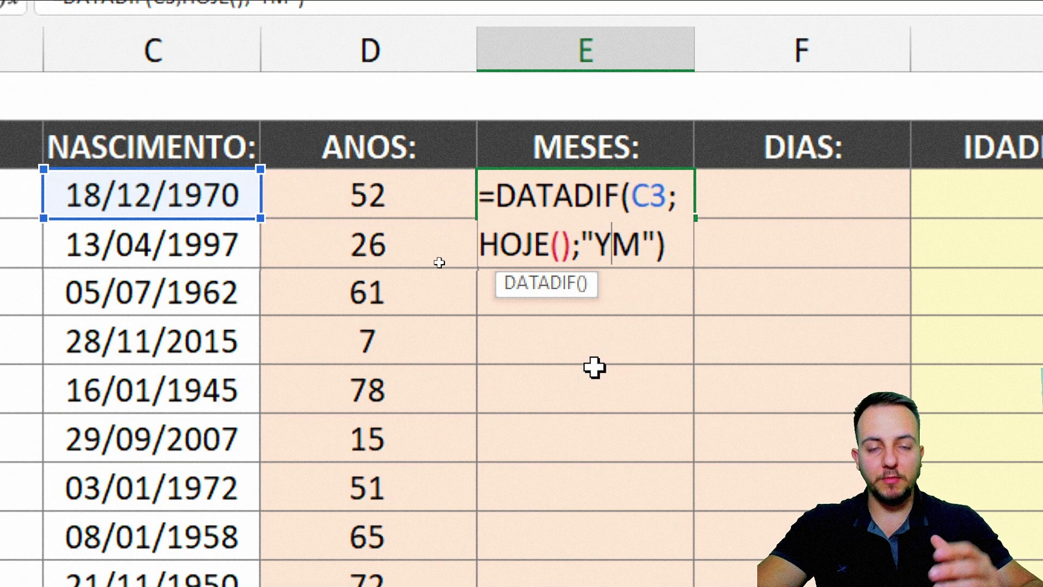
key("Return")
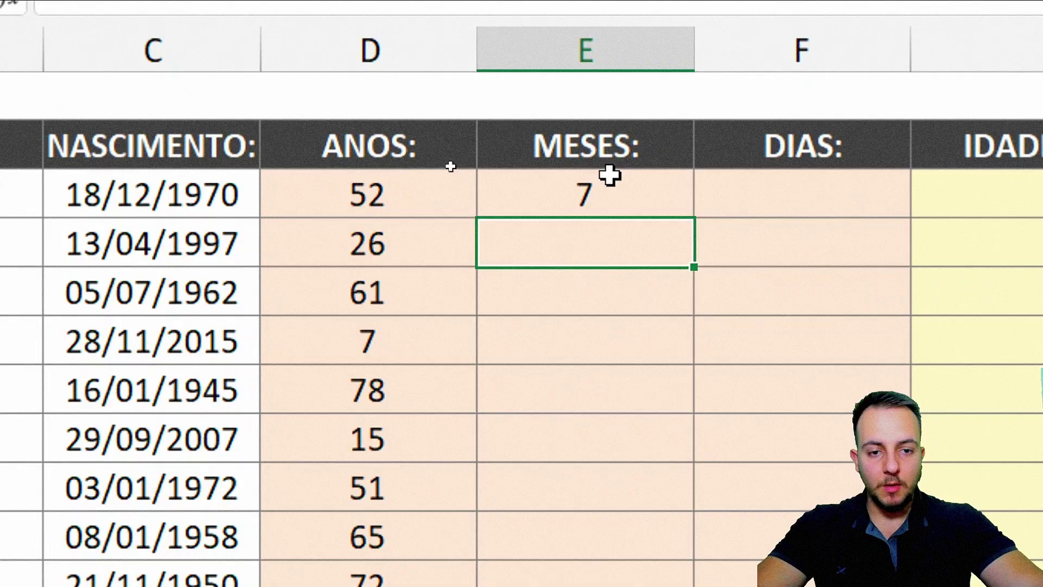
Copy the formula in E3 down the MESES column to row 15
left_click(608, 179)
left_click_drag(694, 218, 669, 586)
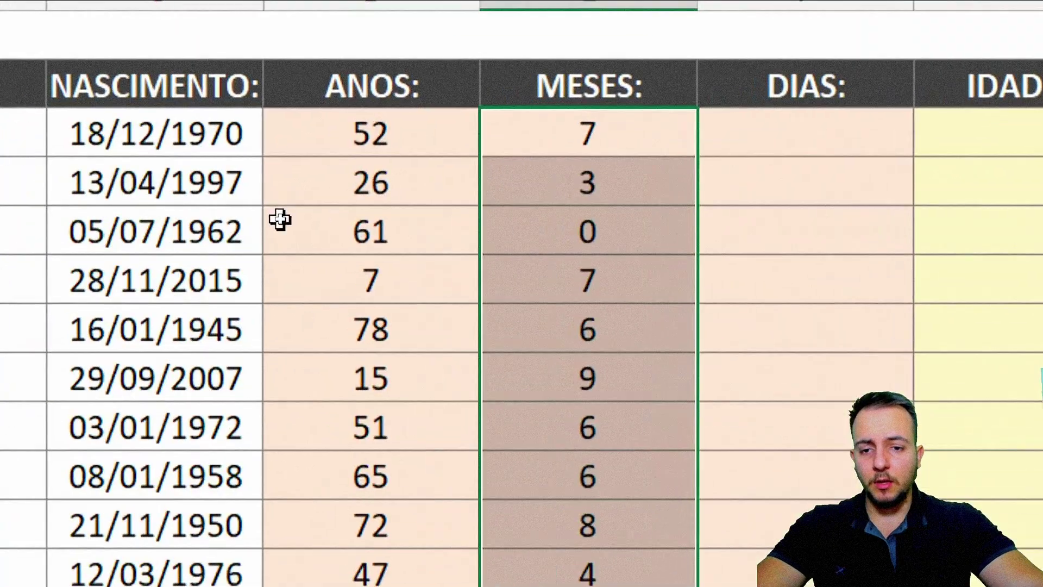
left_click(322, 294)
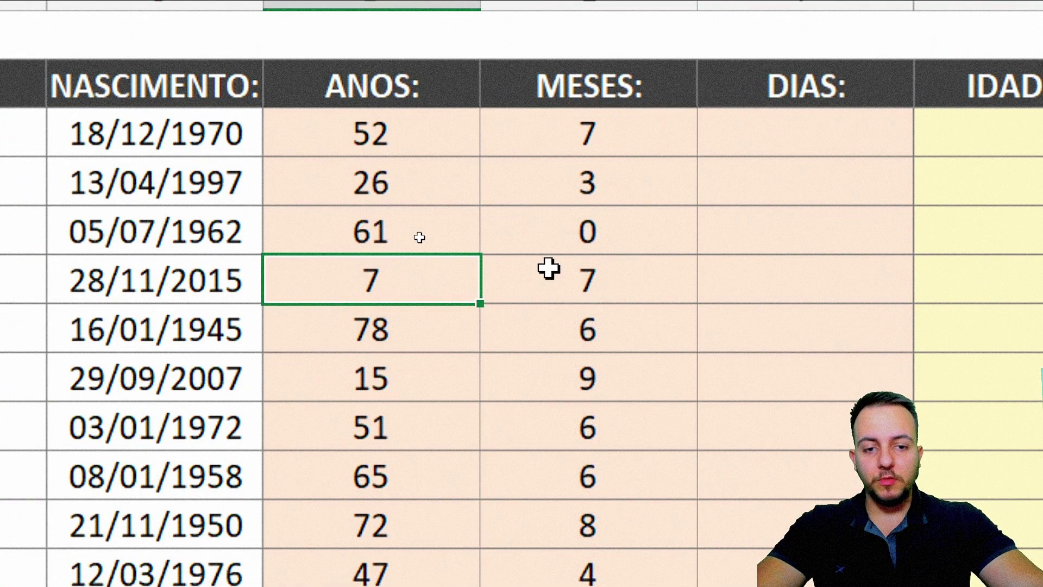
Frame the birth date, years and months of row 5 in red, add arrows to the years and months, and circle the empty DIAS cell
left_click(568, 236)
key("ctrl+2")
left_click_drag(550, 199, 626, 261)
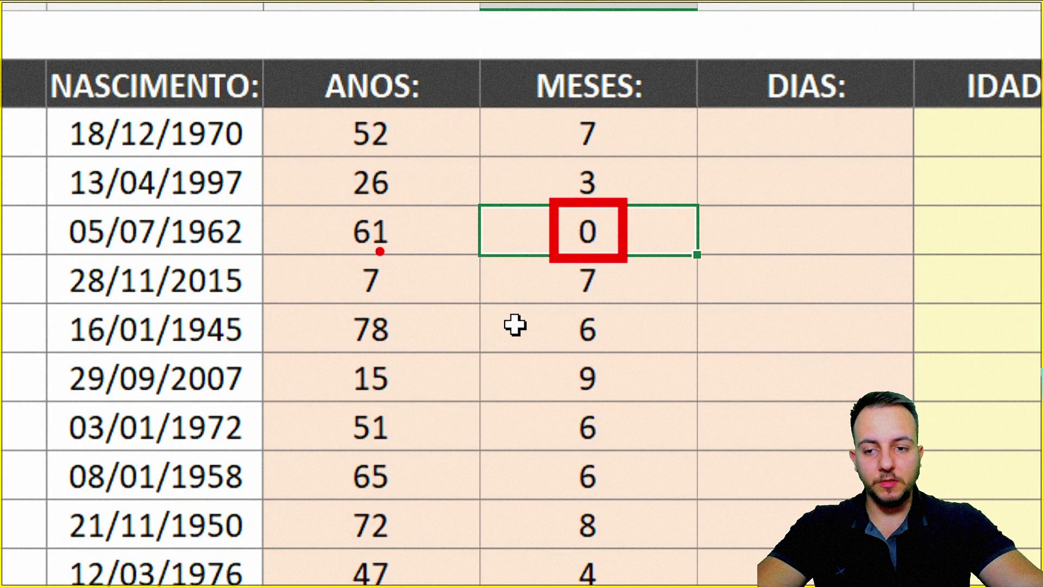
left_click_drag(61, 200, 268, 263)
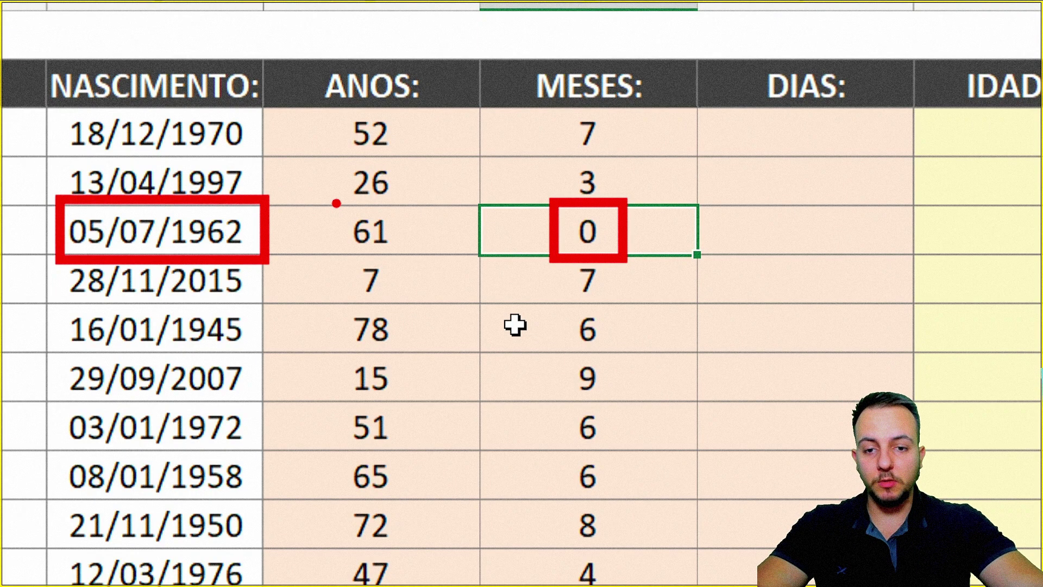
left_click_drag(333, 200, 502, 329)
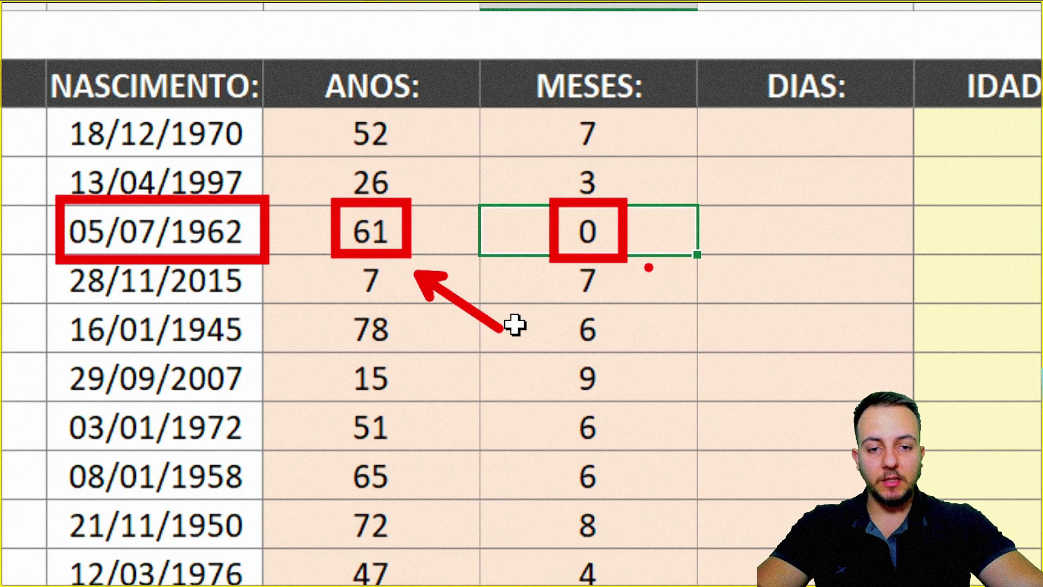
left_click_drag(649, 268, 750, 340)
mouse_move(830, 207)
left_mouse_down()
mouse_move(847, 214)
mouse_move(839, 206)
left_mouse_up()
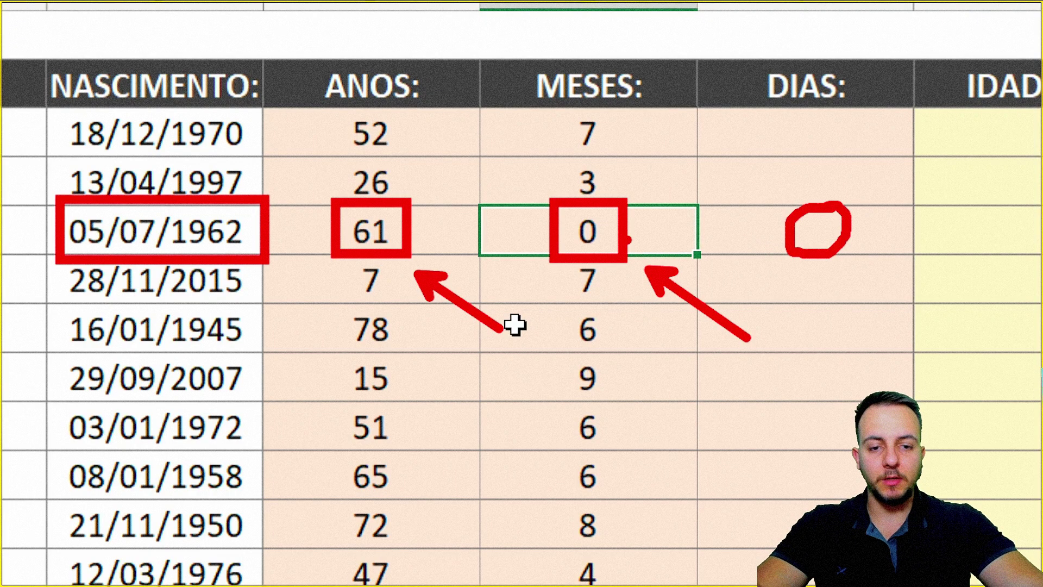
mouse_move(629, 240)
left_mouse_down()
mouse_move(542, 202)
mouse_move(524, 206)
left_mouse_up()
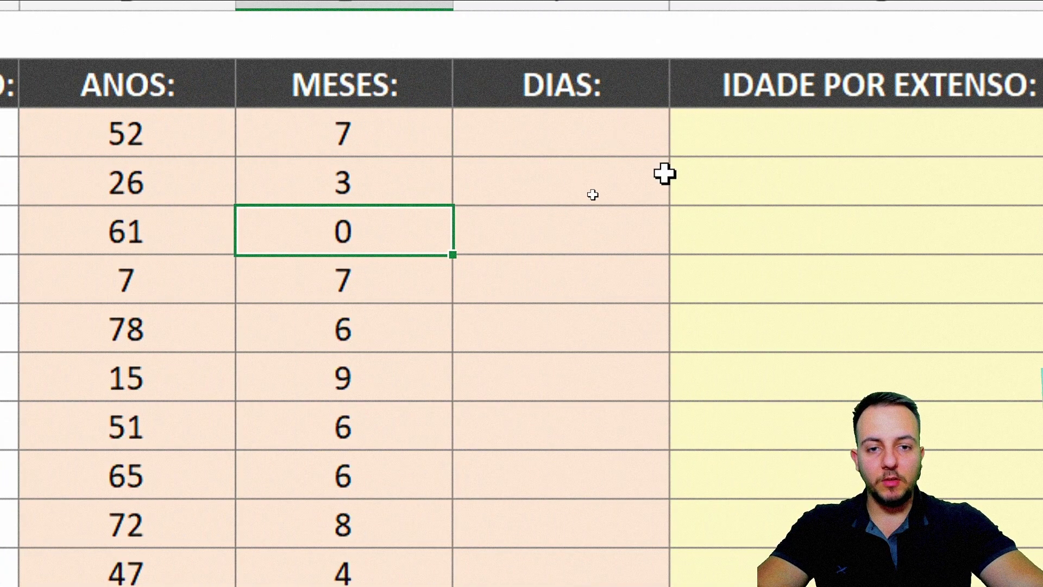
Select the first DIAS cell, F3, and frame codes D, MD and YD on the FORMATO sheet before returning to IDADE POR EXTENSO
left_click(601, 131)
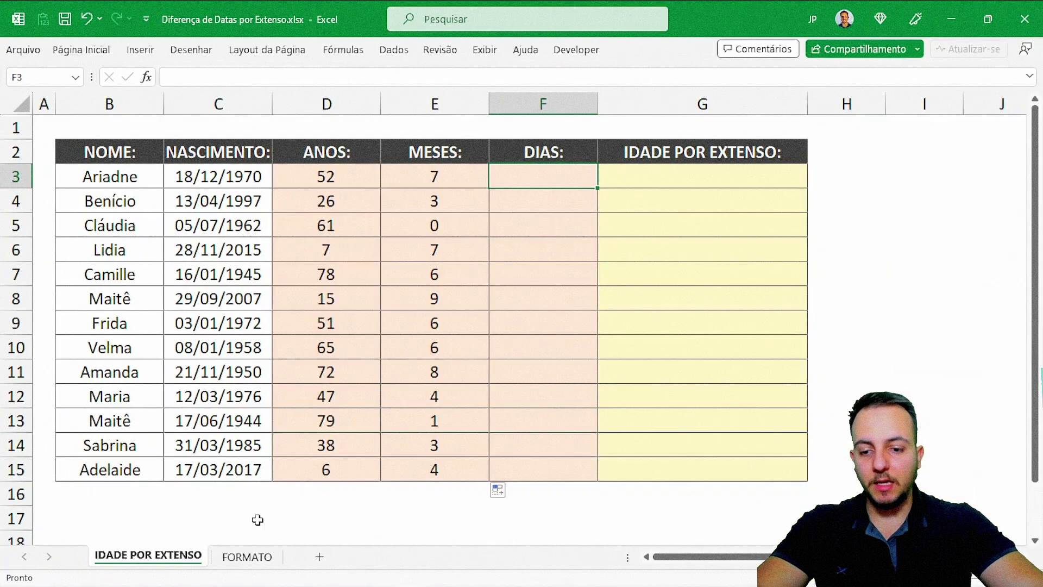
left_click(250, 554)
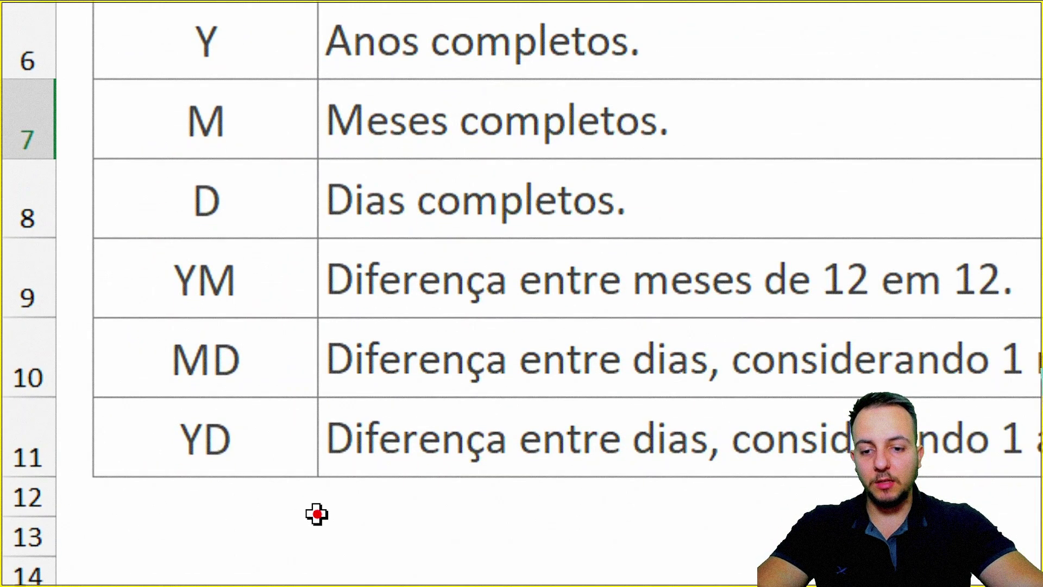
left_click_drag(157, 147, 250, 237)
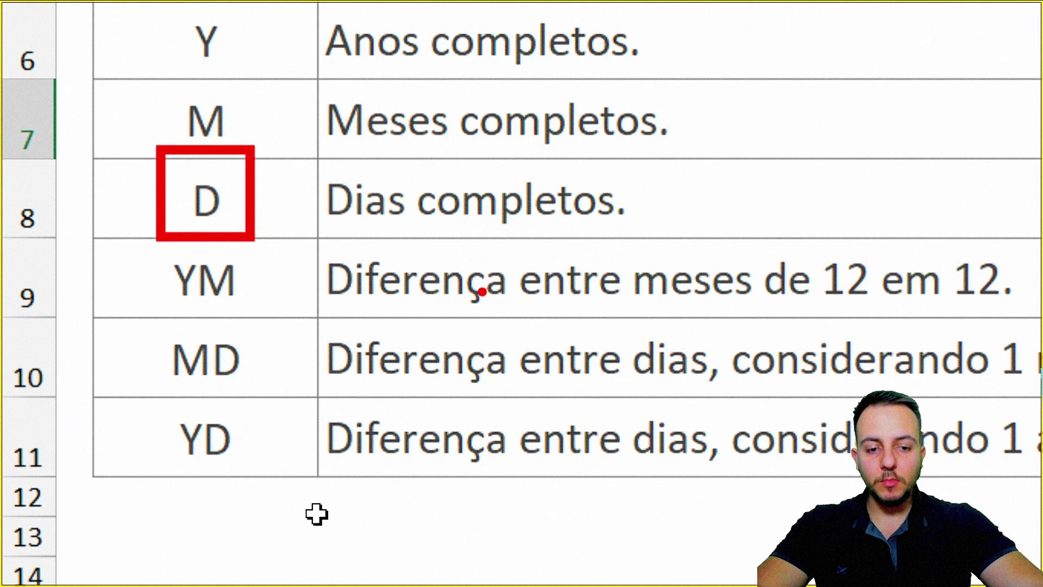
mouse_move(142, 320)
left_mouse_down()
mouse_move(263, 402)
mouse_move(137, 480)
left_mouse_up()
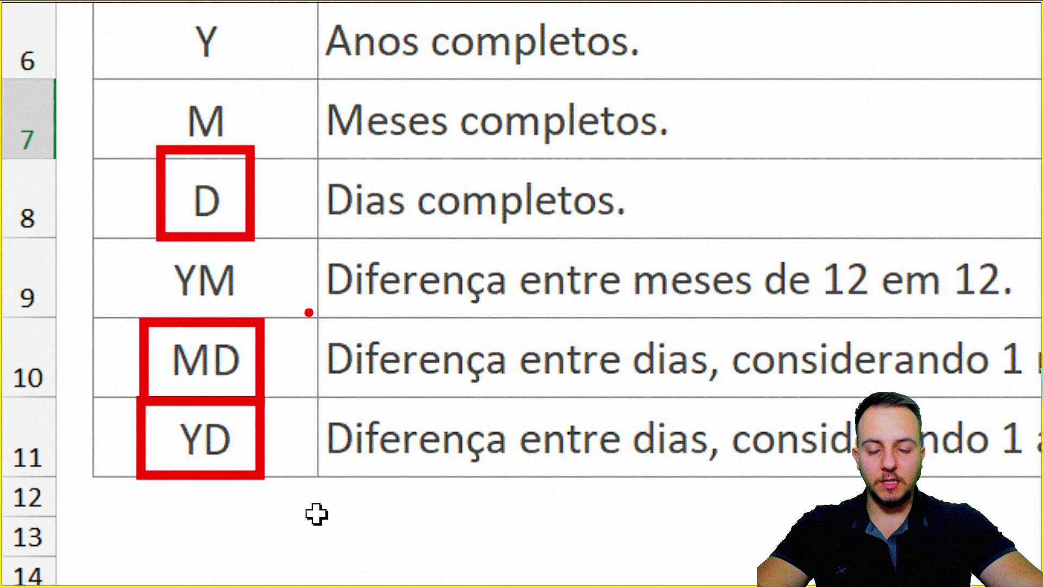
key("Escape")
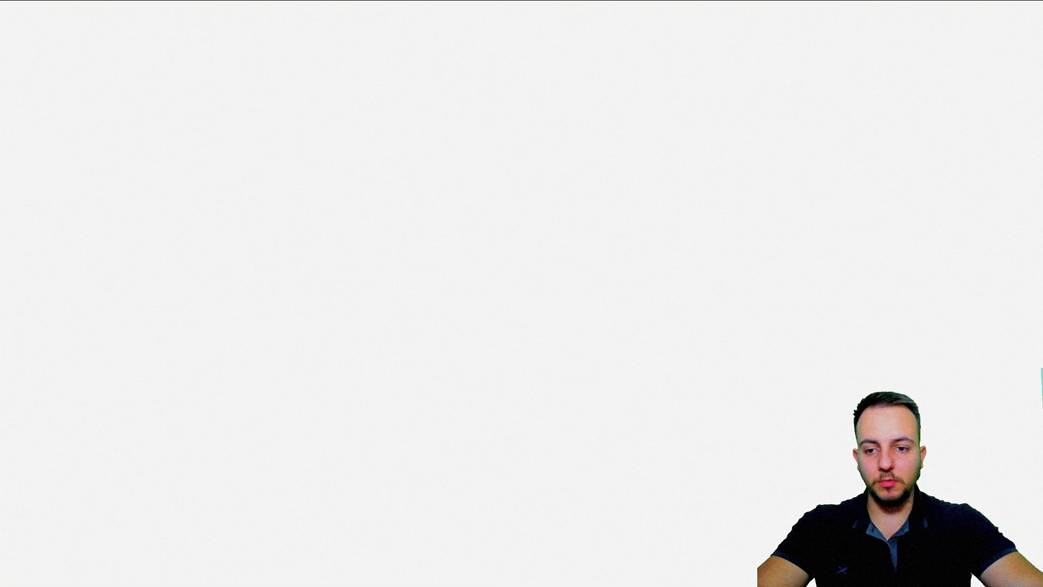
left_click(147, 562)
key("ctrl+4")
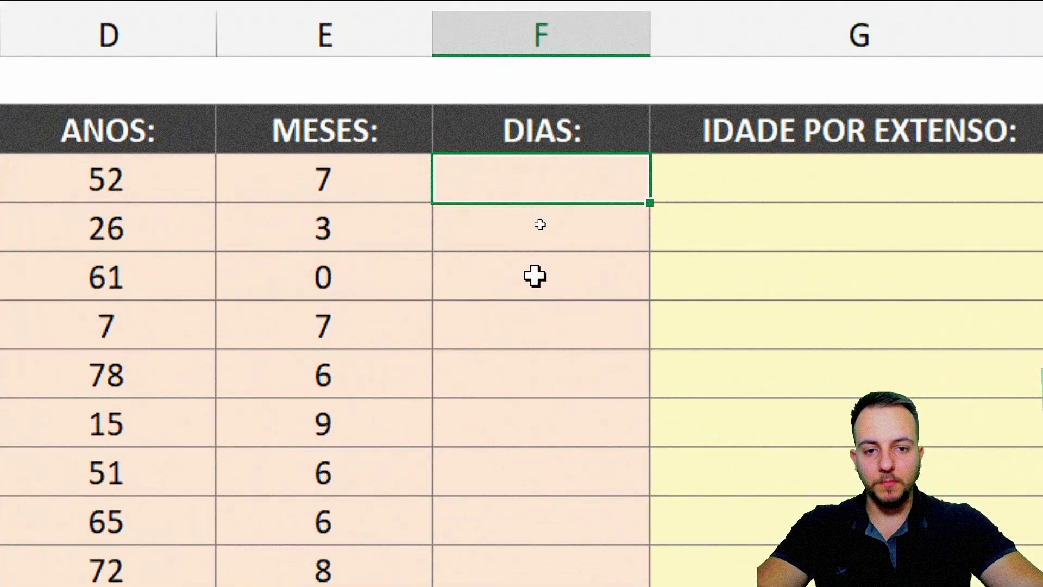
Enter =DATADIF(C3;HOJE();"D") in the first DIAS cell, F3
type("=DATADI")
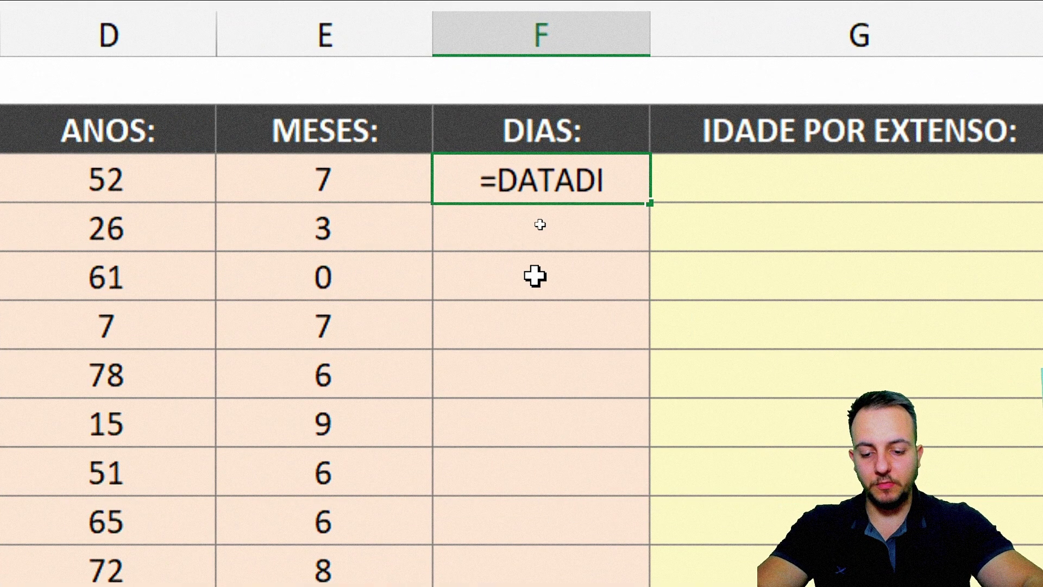
type("F(")
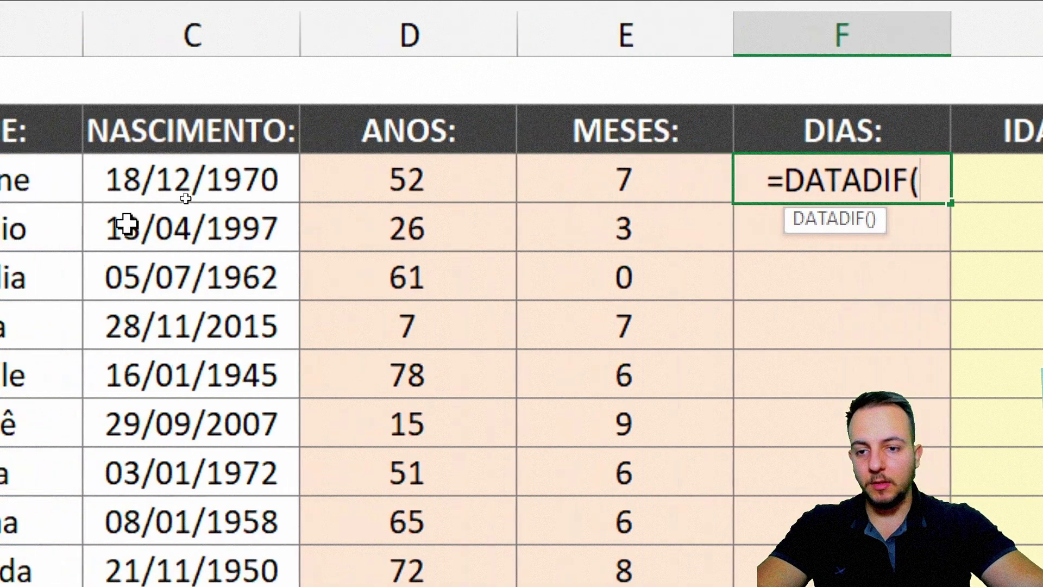
left_click(145, 170)
type(";")
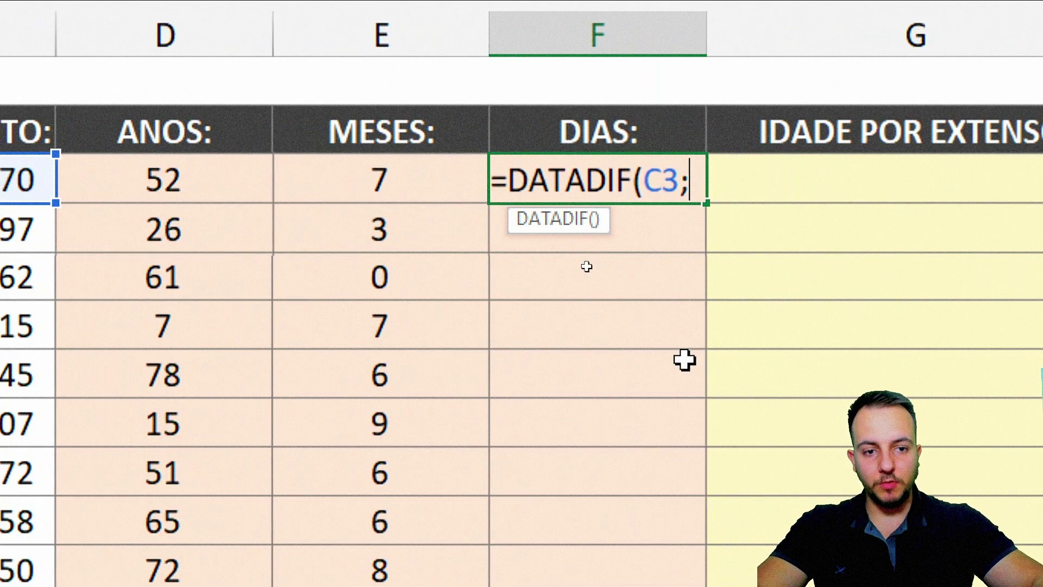
type("HOJE")
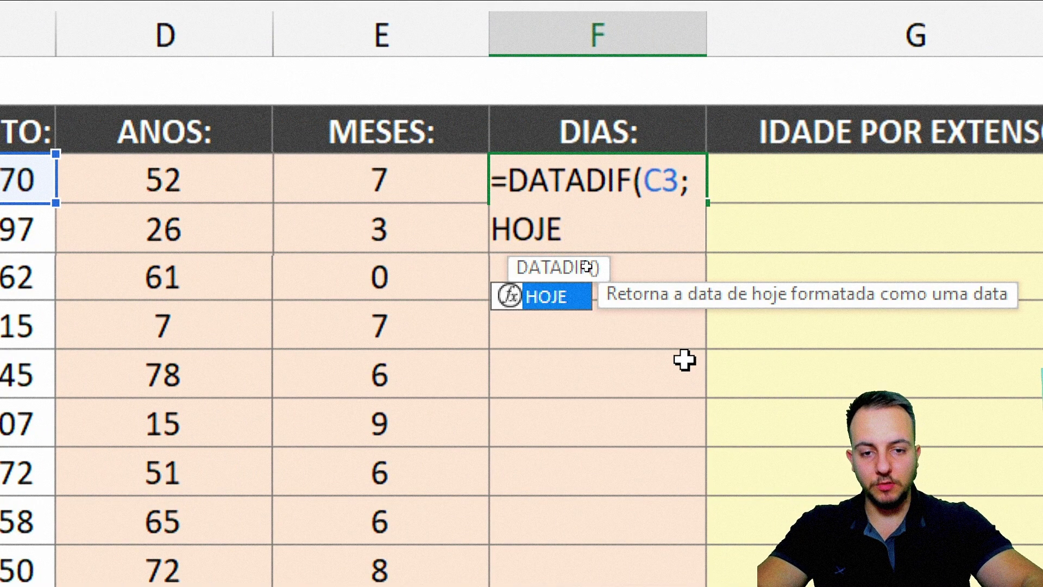
type("();")
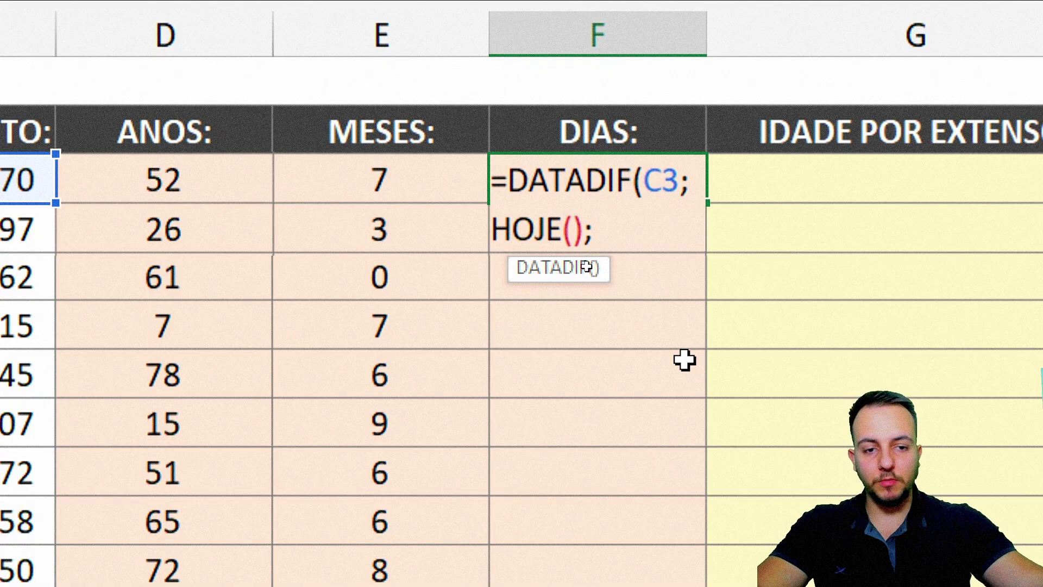
type("\"")
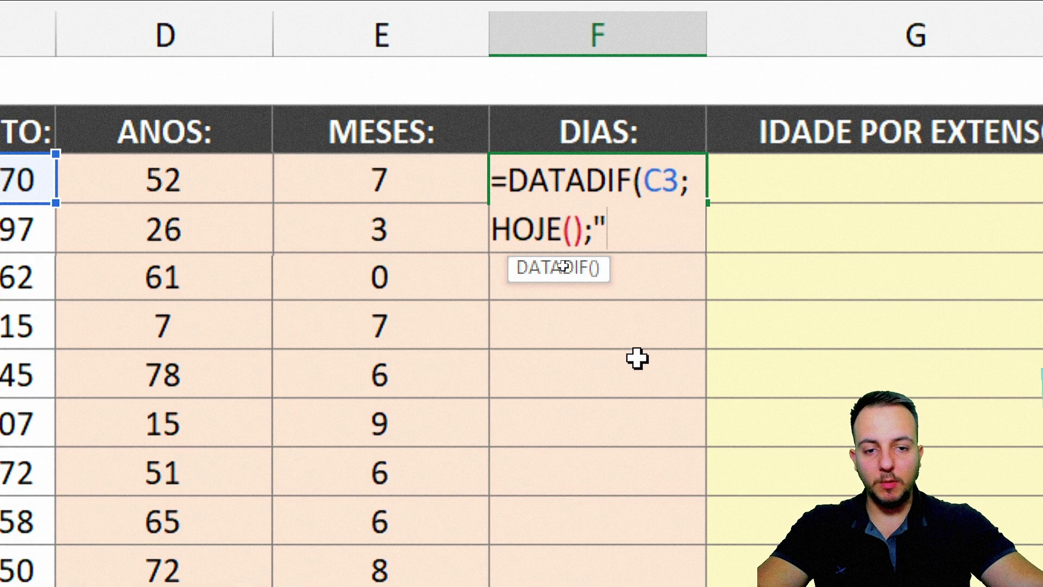
type("D\")")
key("Return")
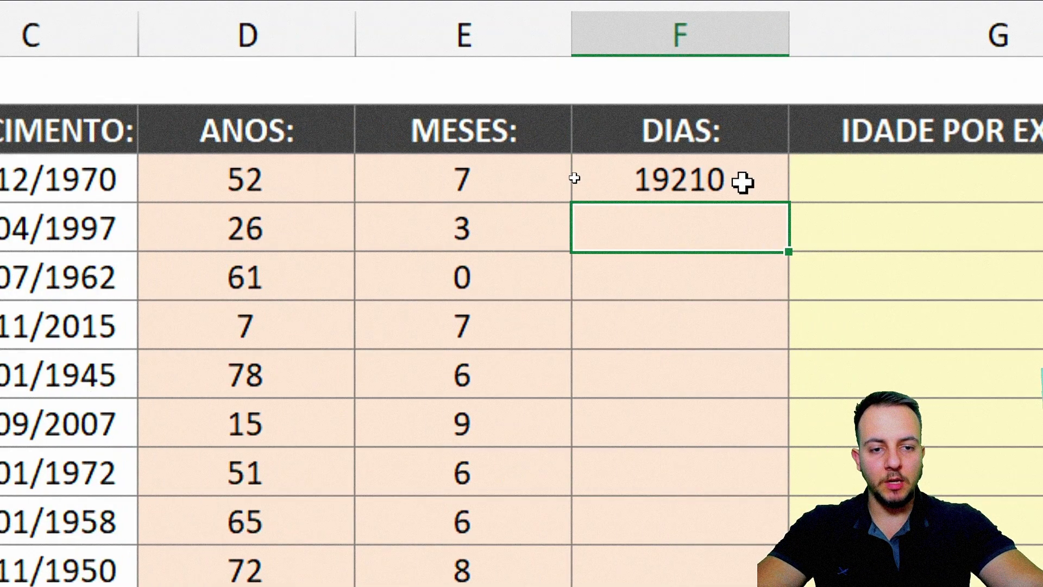
Change the format code of the DATADIF formula in F3 to "YD"
double_click(743, 179)
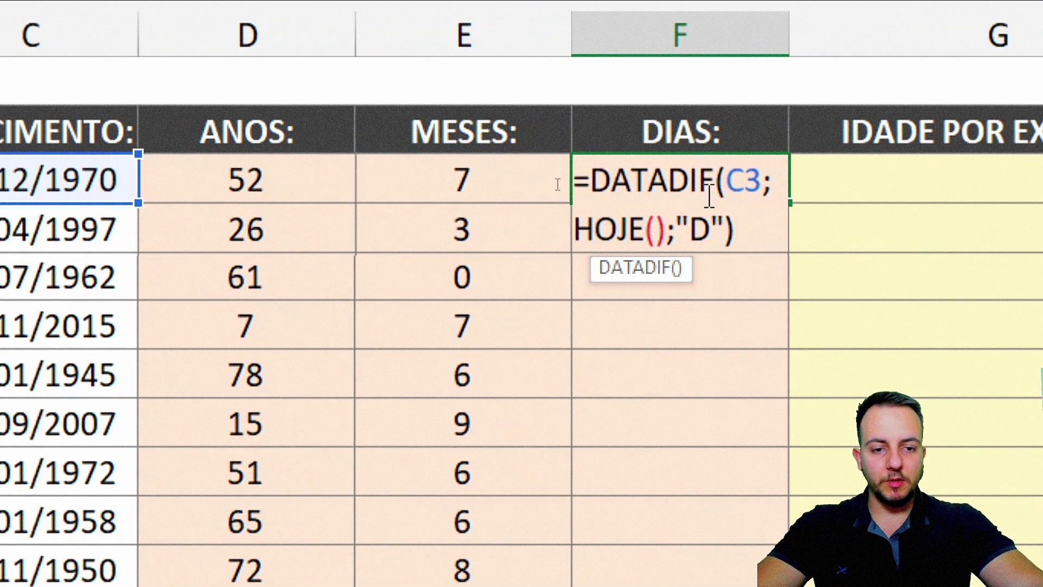
left_click(696, 225)
type("Y")
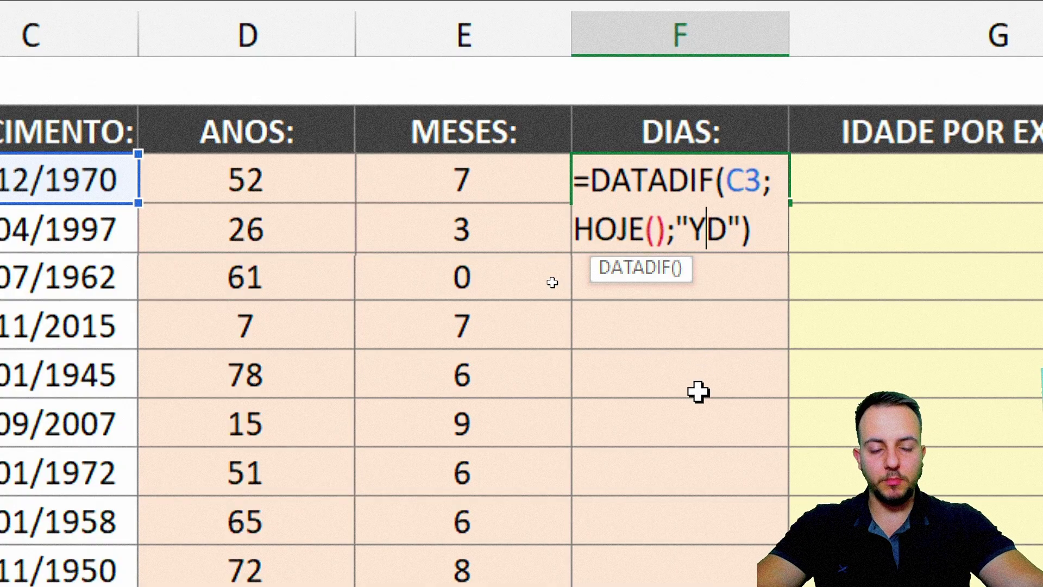
key("Return")
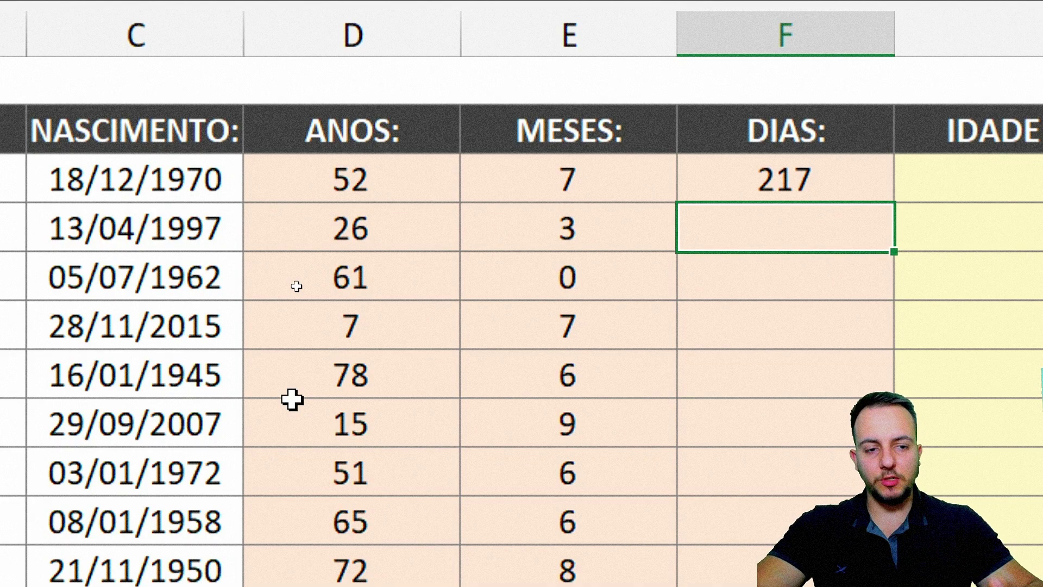
Frame the days result in F3 in red with an arrow, undo these marks, and frame the results in D3 and F3
key("ctrl+2")
left_click_drag(727, 148, 843, 203)
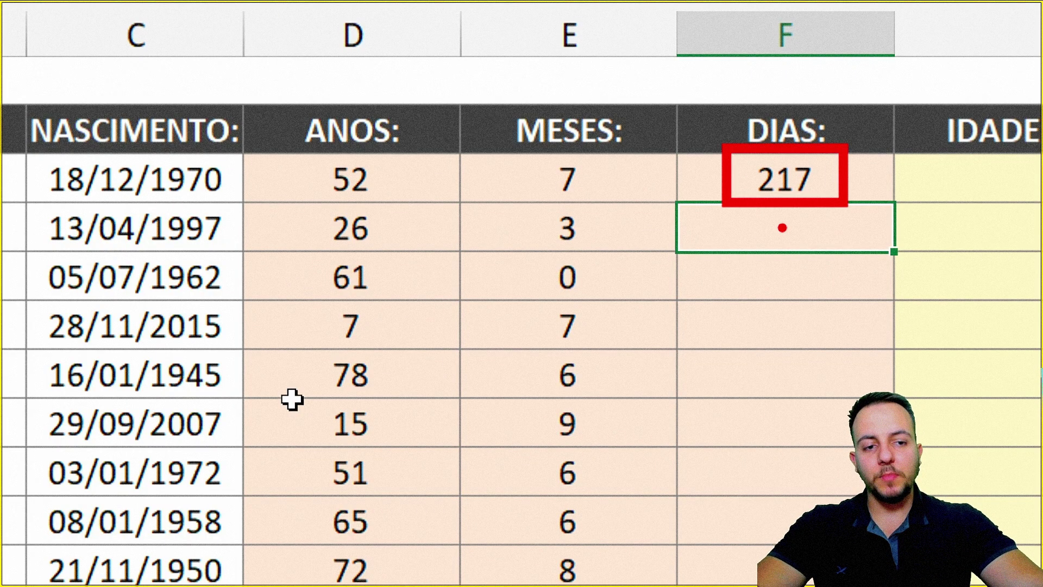
left_click_drag(783, 228, 734, 333)
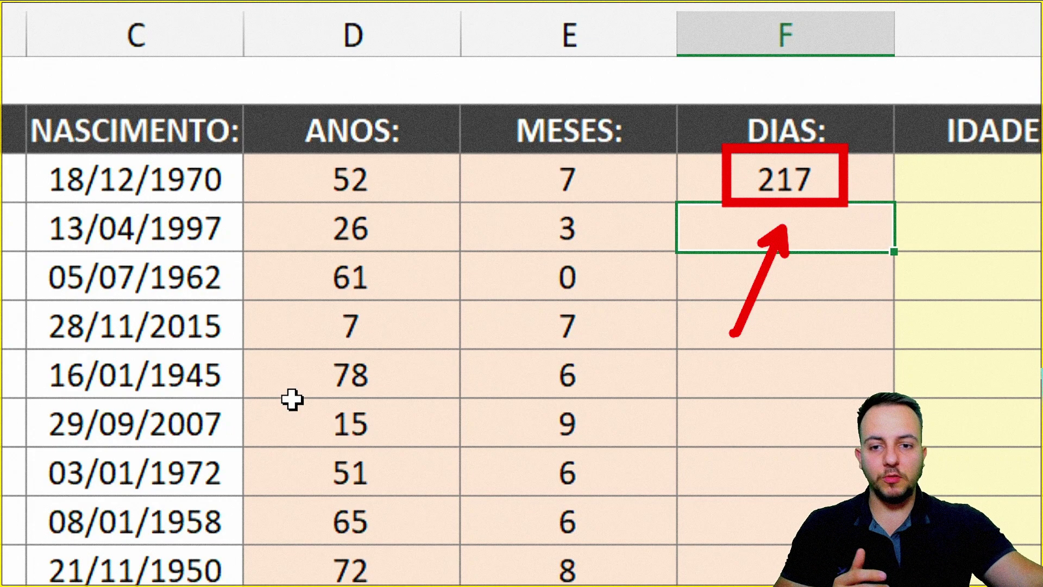
key("ctrl+z")
key("ctrl+z")
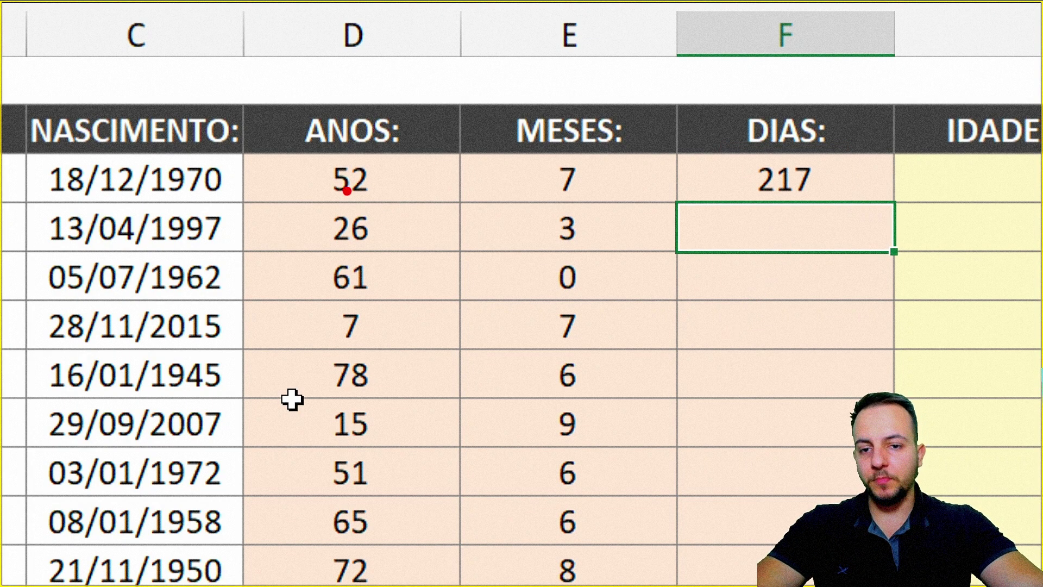
left_click_drag(307, 143, 401, 204)
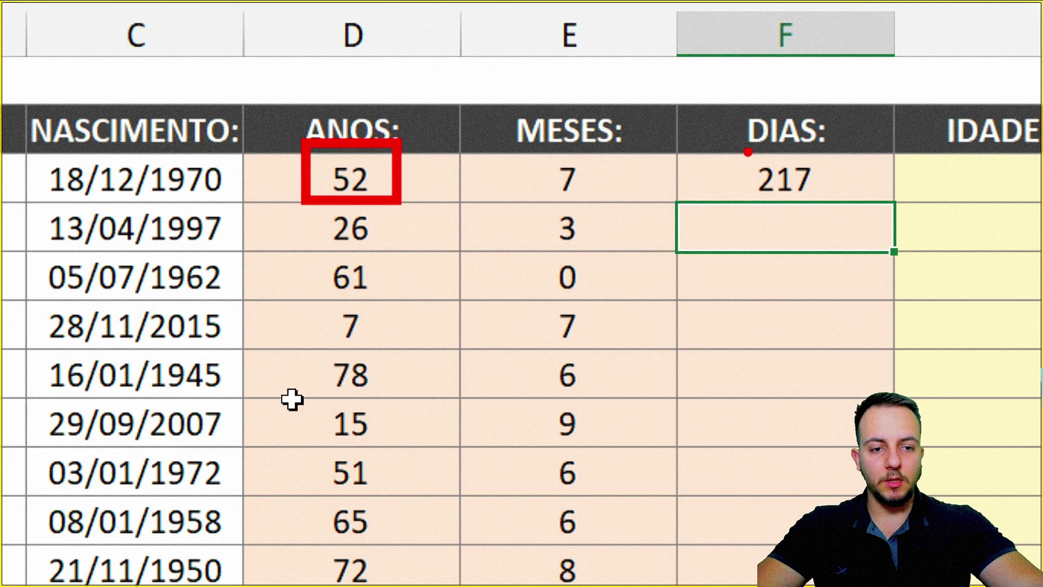
left_click_drag(740, 148, 839, 206)
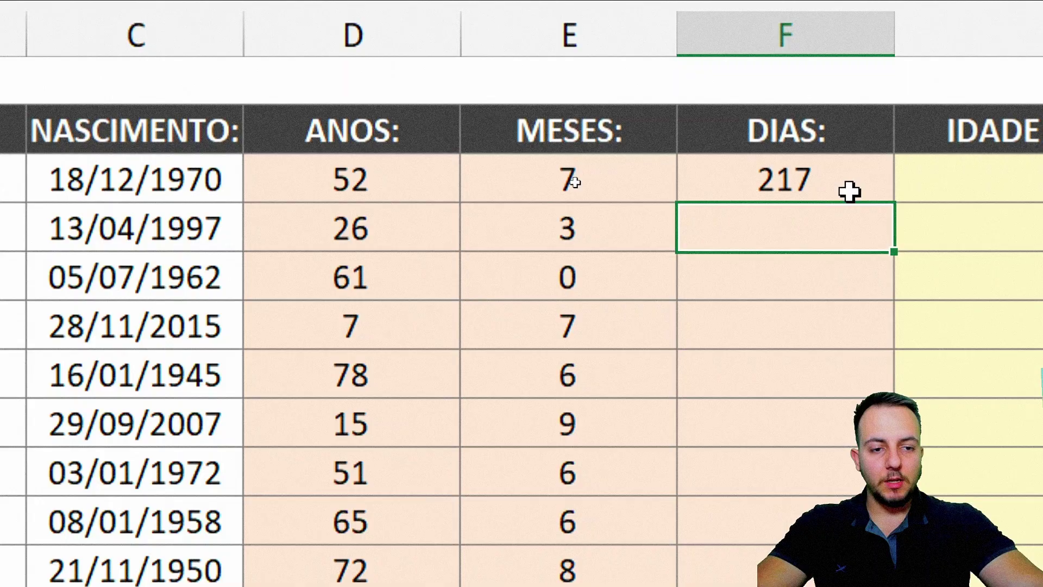
Change the format code of the DATADIF formula in the first DIAS cell, F3, to "MD"
left_click(845, 191)
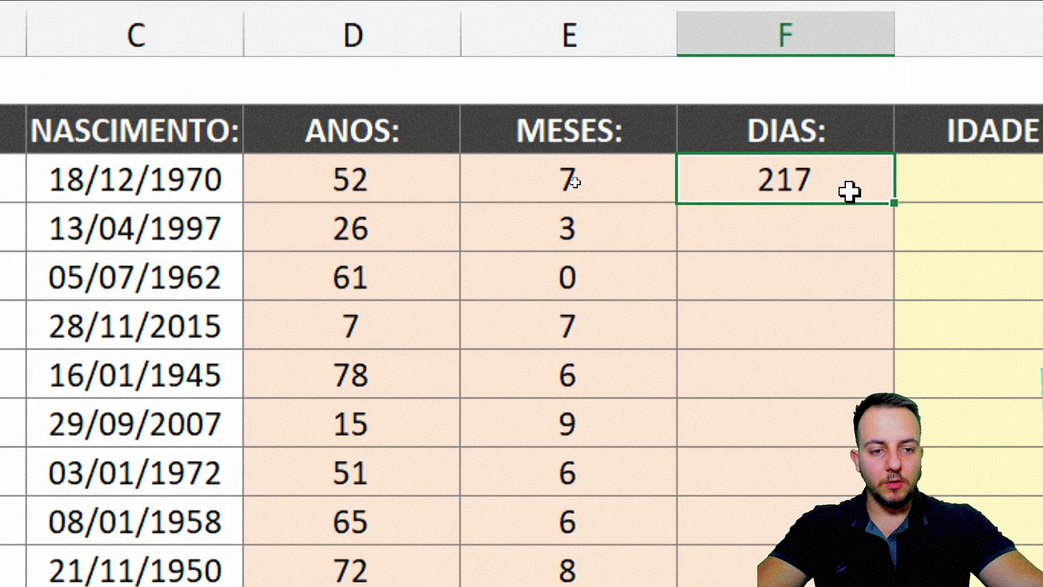
double_click(843, 192)
left_click(812, 228)
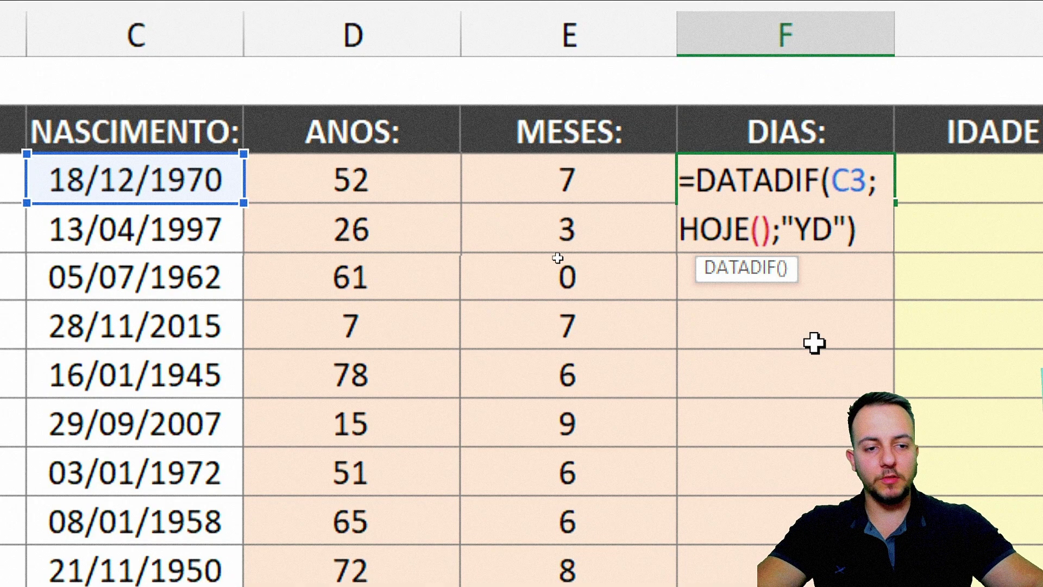
key("BackSpace")
type("M")
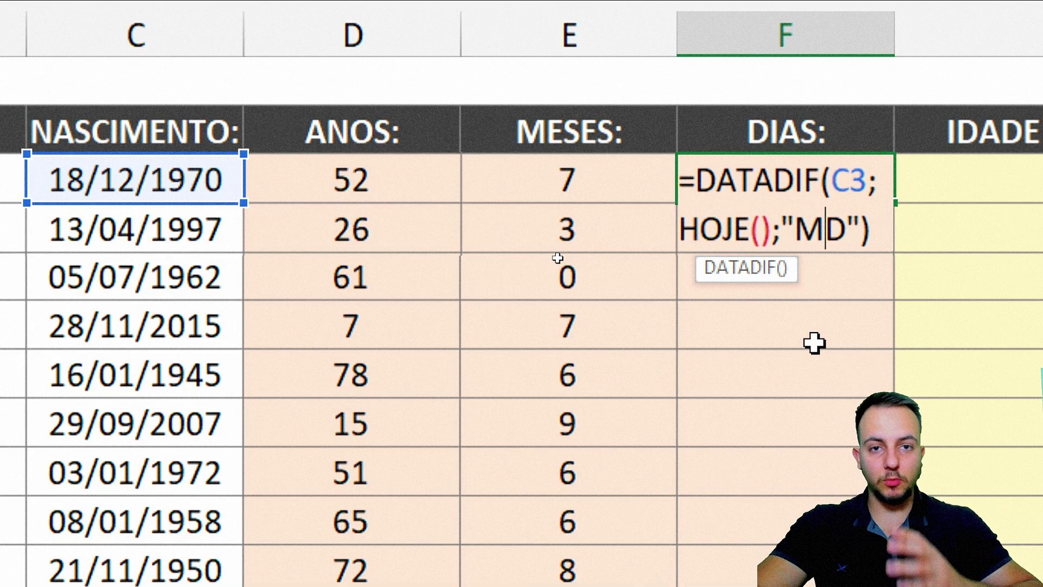
key("Return")
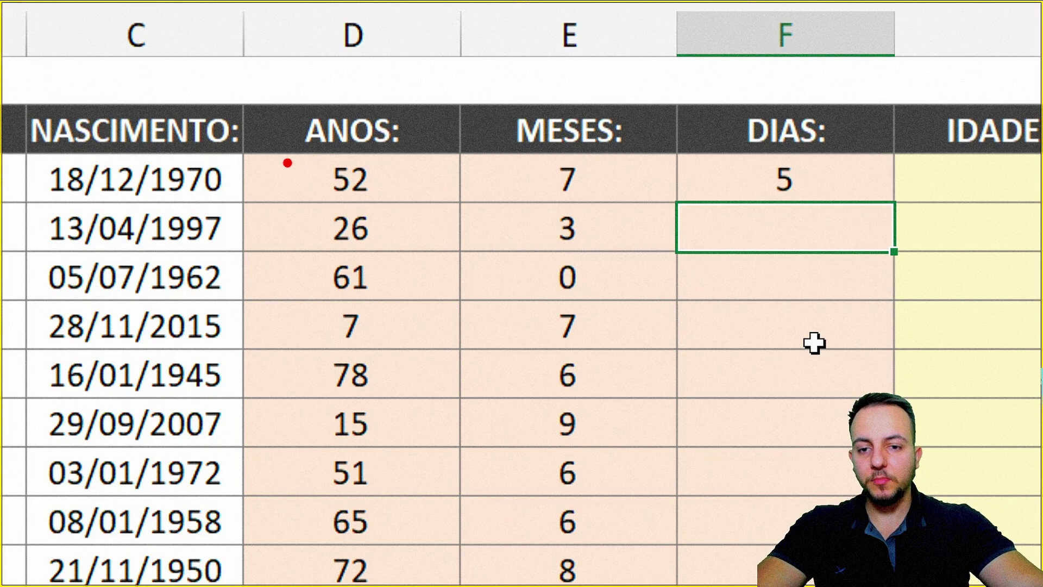
Frame the years result in D3 in red, and fill the F3 formula down the DIAS column to F15
mouse_move(315, 156)
left_mouse_down()
mouse_move(377, 178)
mouse_move(392, 197)
left_mouse_up()
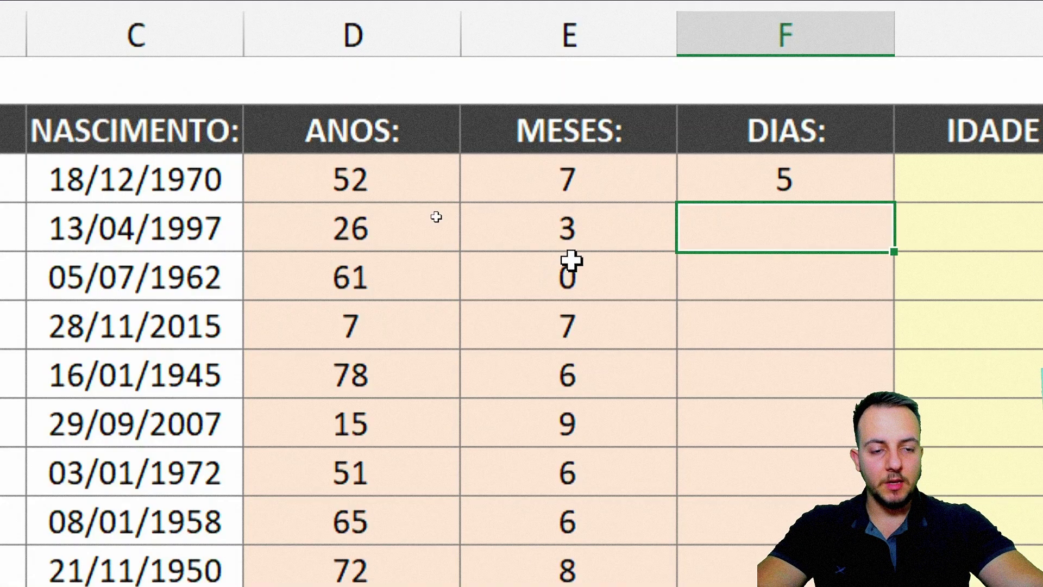
left_click(780, 184)
left_click_drag(900, 209, 574, 468)
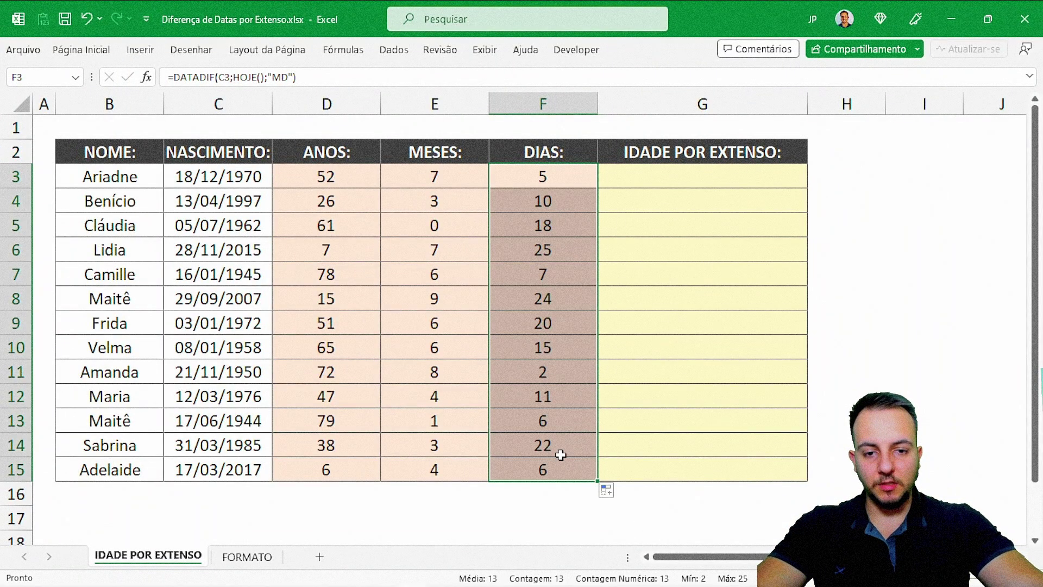
left_click(567, 176)
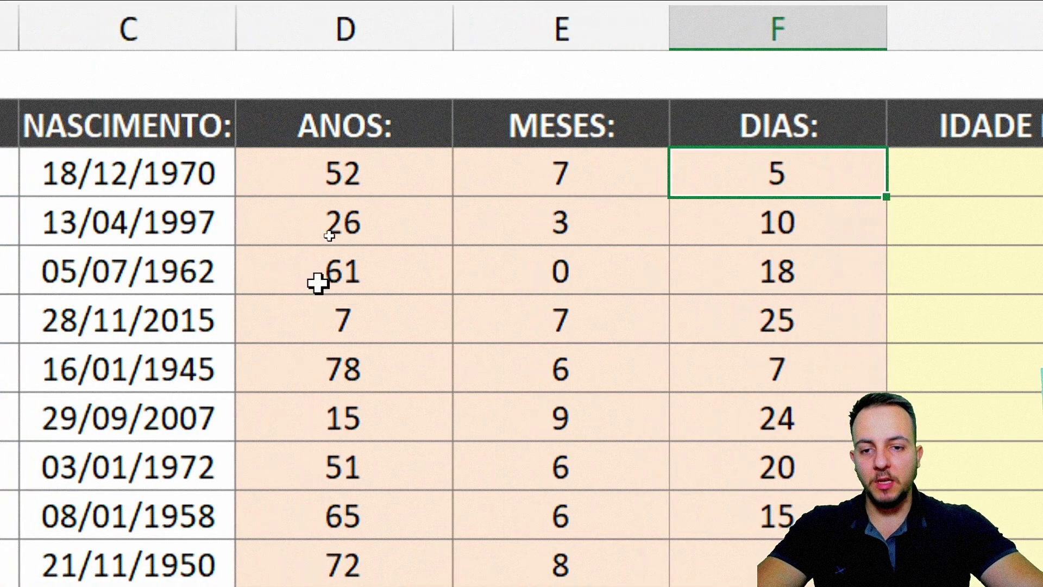
Underline the first row's ANOS, MESES and DIAS results in red, beside the numbers in D3, E3 and F3
key("ctrl+2")
mouse_move(328, 144)
left_mouse_down()
mouse_move(348, 201)
mouse_move(343, 146)
left_mouse_up()
key("e")
left_click_drag(372, 185, 450, 186)
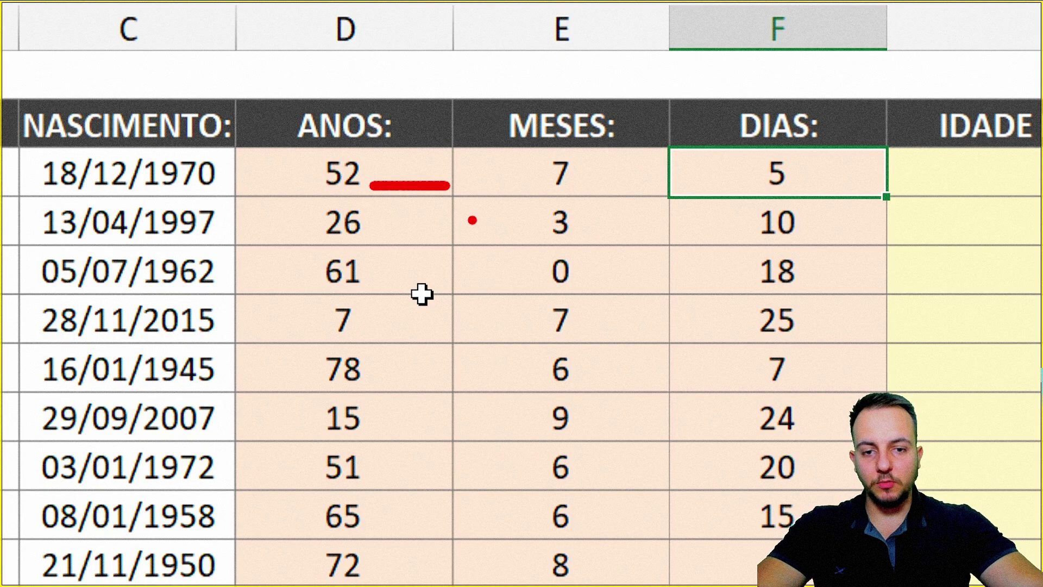
left_click_drag(572, 189, 634, 187)
left_click_drag(801, 184, 868, 185)
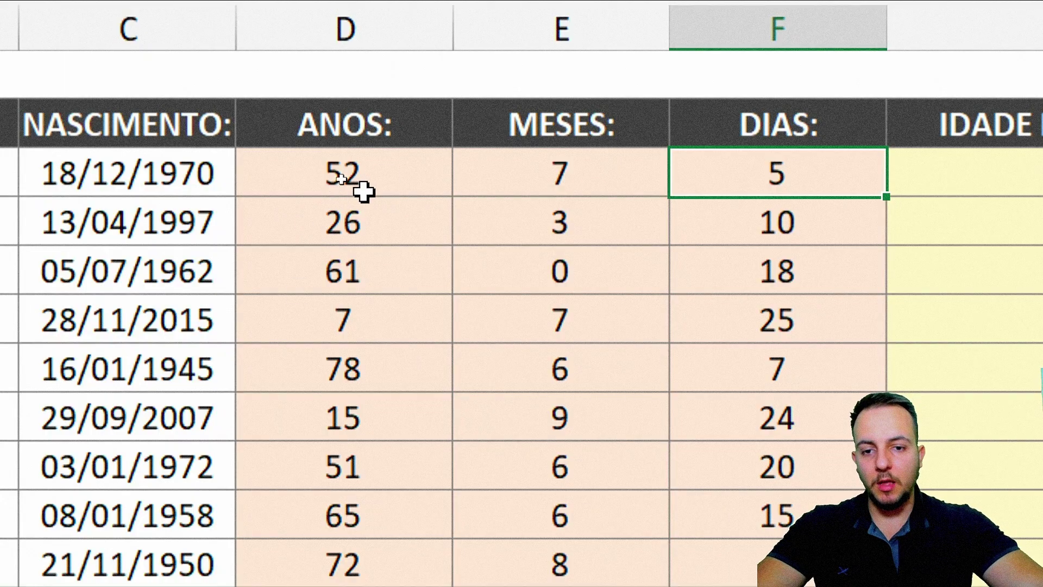
Append the concatenation operator & to the end of the DATADIF formula in the first ANOS cell, D3
left_click(346, 173)
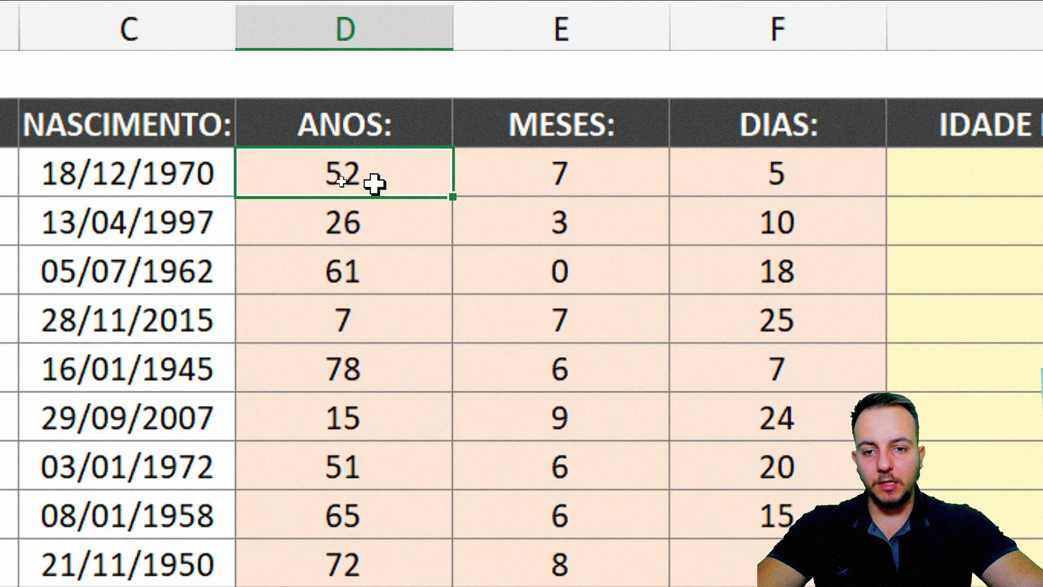
double_click(397, 179)
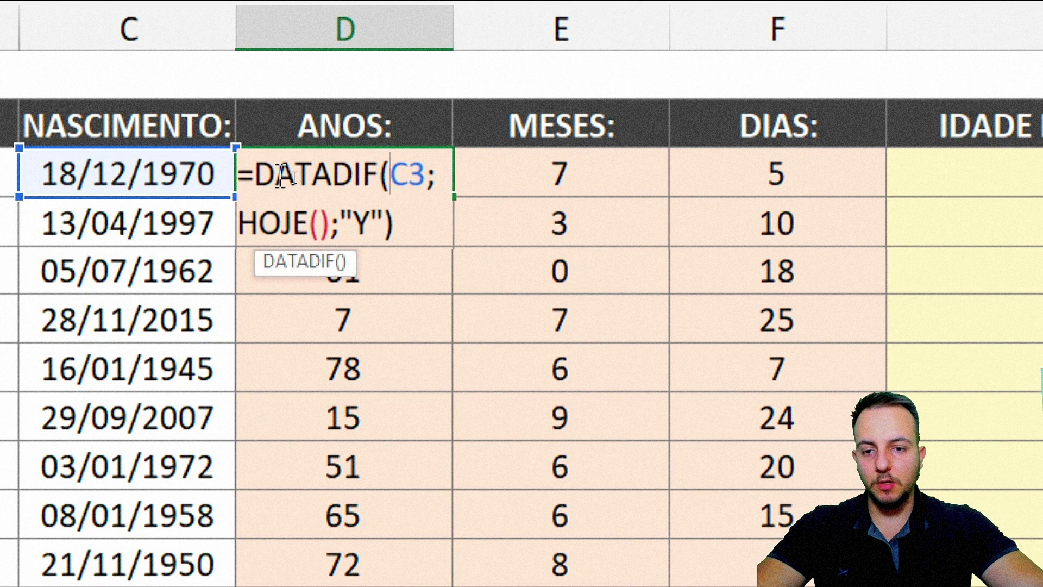
left_click_drag(257, 185, 428, 224)
left_click(425, 224)
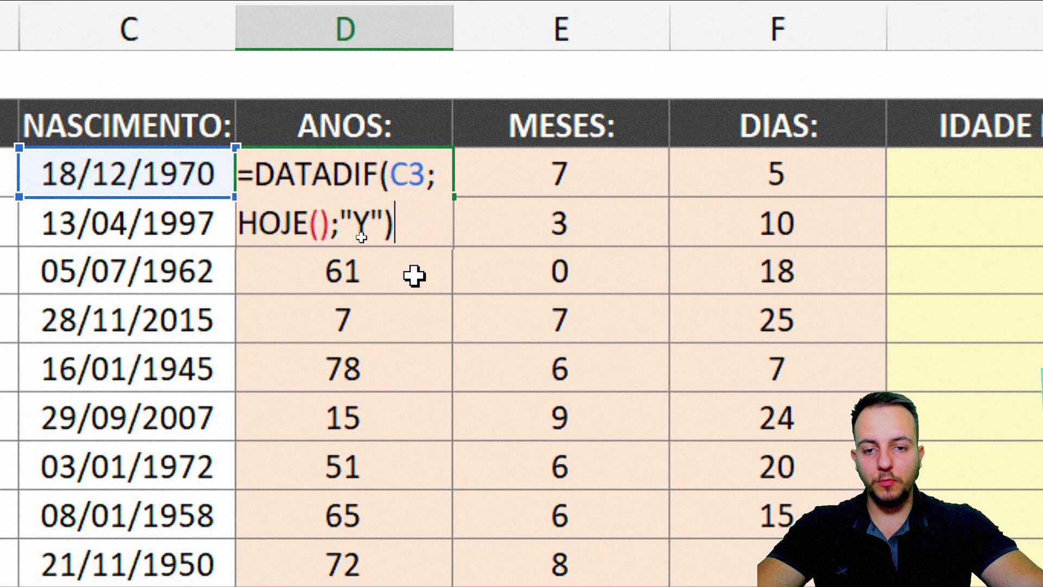
type("&")
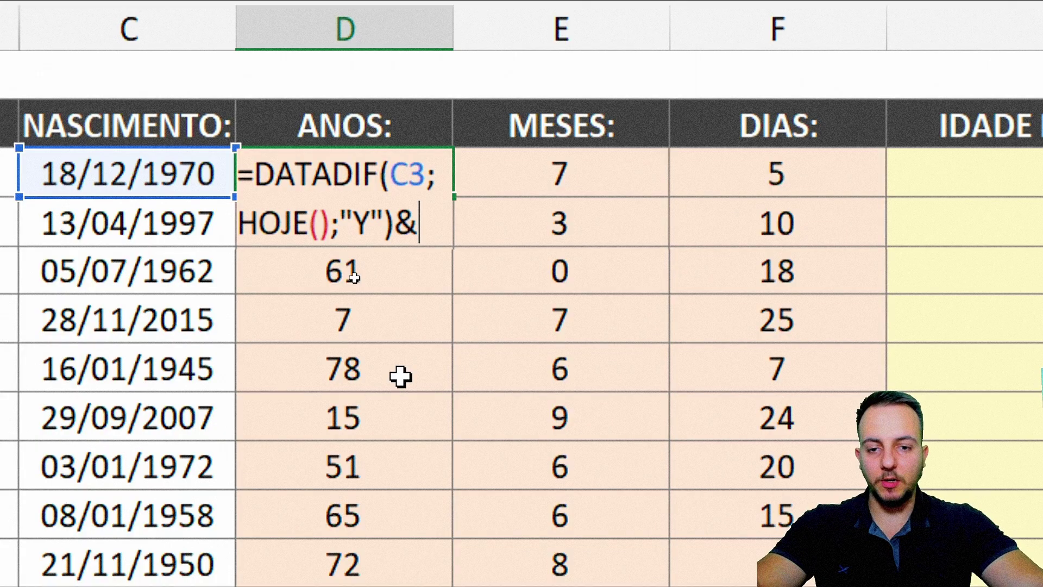
Frame the & in the D3 formula in red, draw a large & below it, and clear the marks
left_click(354, 277)
left_click_drag(384, 198, 433, 252)
mouse_move(516, 444)
left_mouse_down()
mouse_move(483, 344)
mouse_move(434, 451)
mouse_move(445, 433)
left_mouse_up()
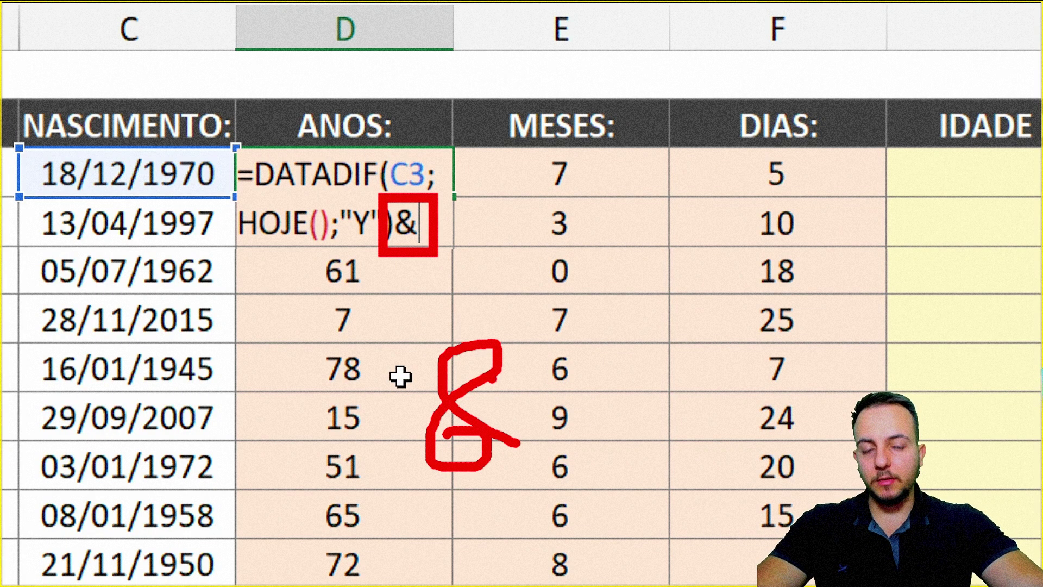
key("Escape")
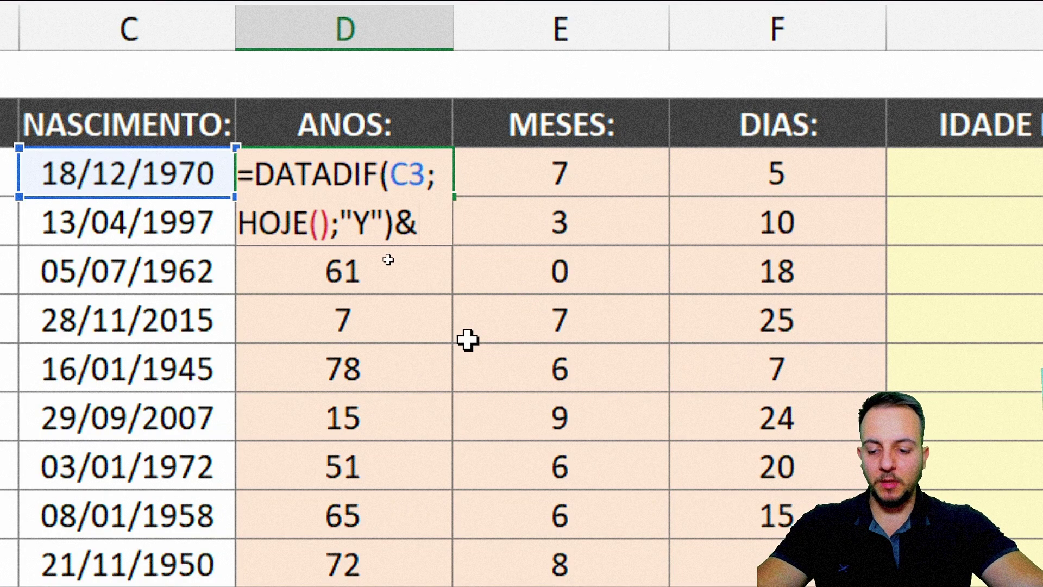
Complete the D3 formula by adding the text " anos" in quotes, with a leading space, after the &
type("\"")
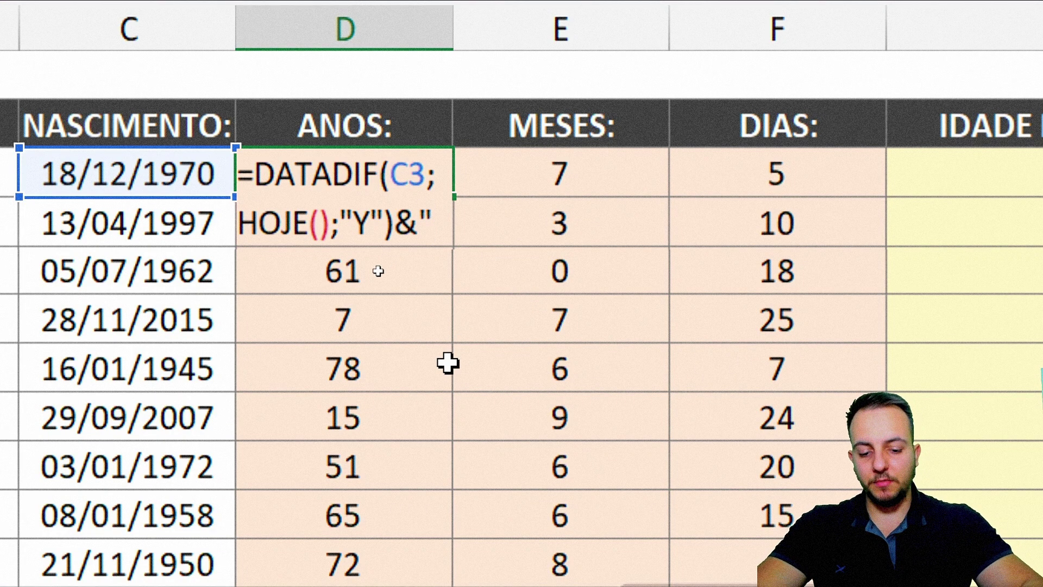
type(" anos")
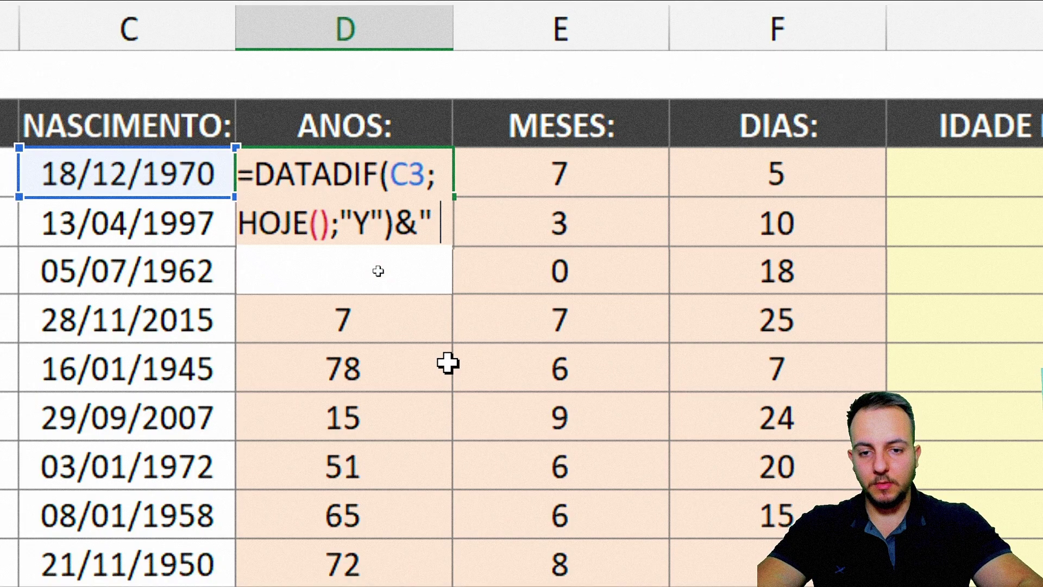
type("\"")
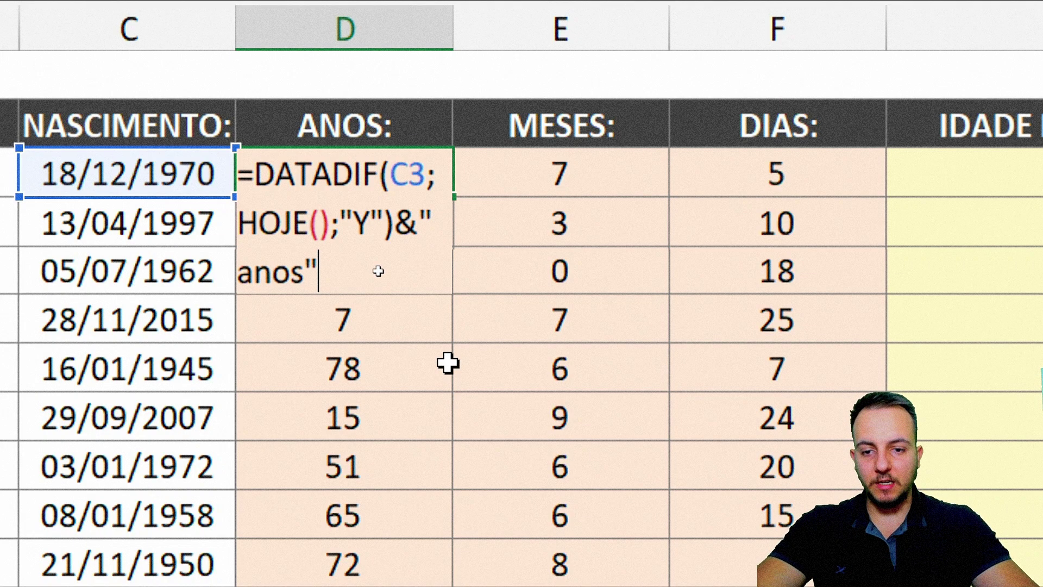
key("Return")
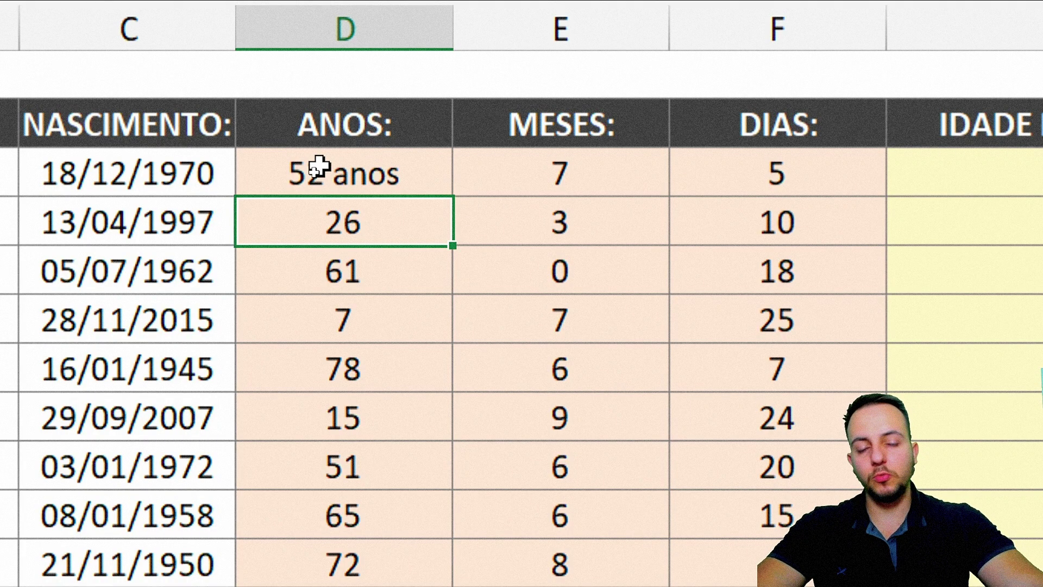
Review the D3 formula without changing it, and fill it down the ANOS column to D15
double_click(370, 177)
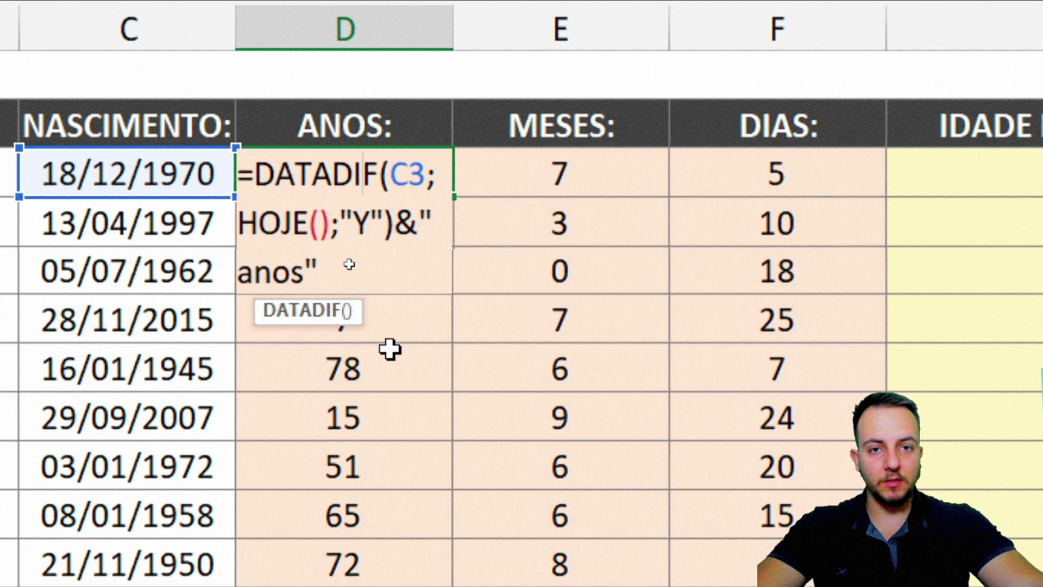
key("Escape")
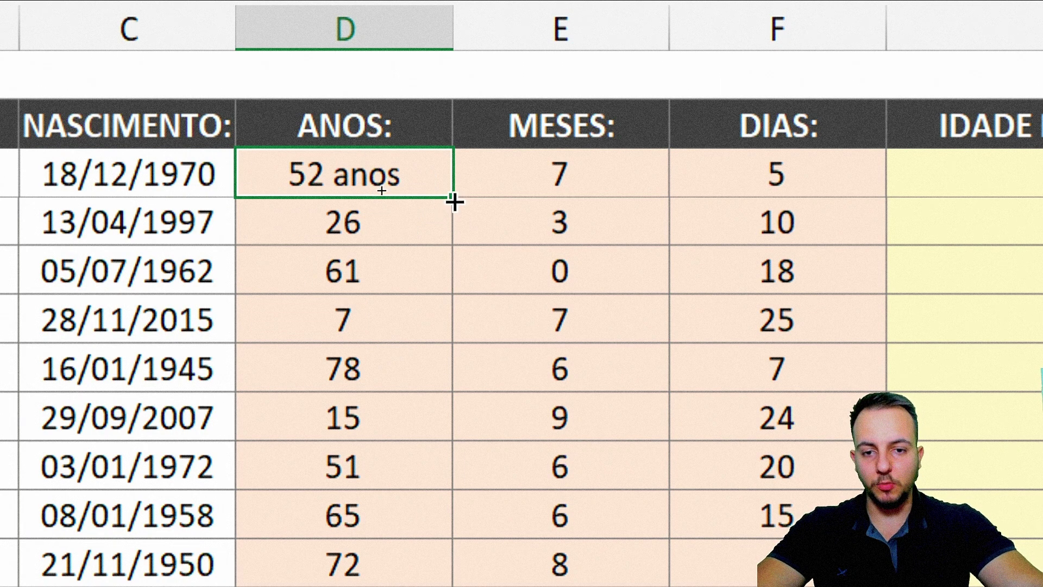
left_click_drag(454, 198, 437, 450)
left_click_drag(372, 313, 375, 473)
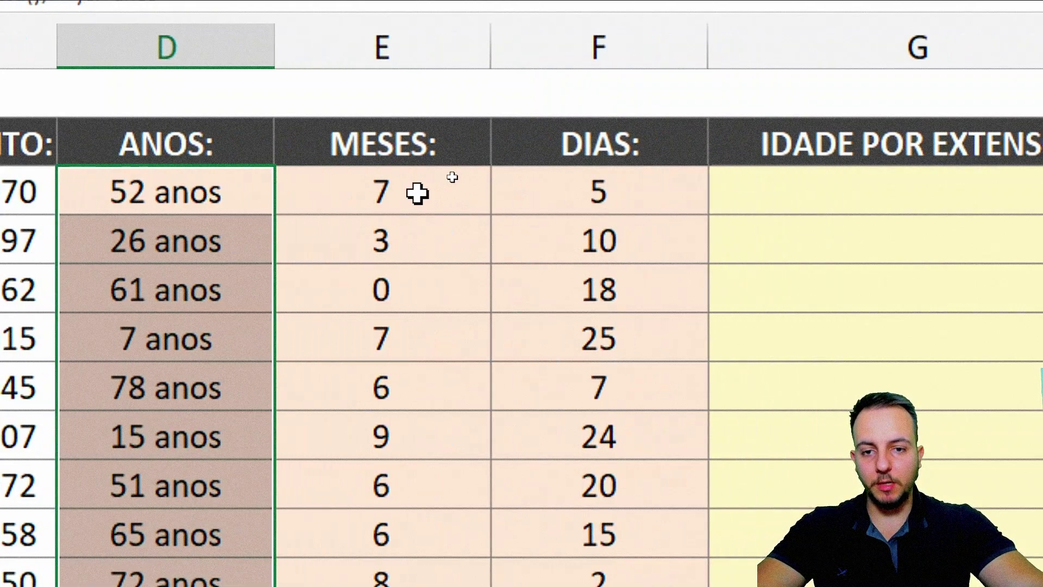
Append &" meses" to the DATADIF formula in the first MESES cell, E3, and fill it down to E15
left_click(546, 187)
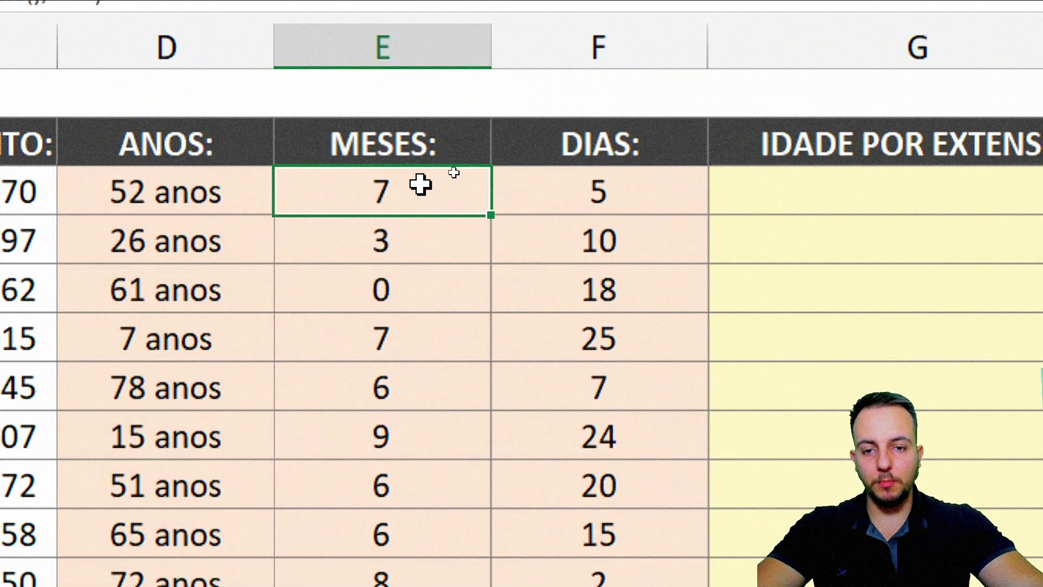
double_click(433, 190)
left_click(471, 238)
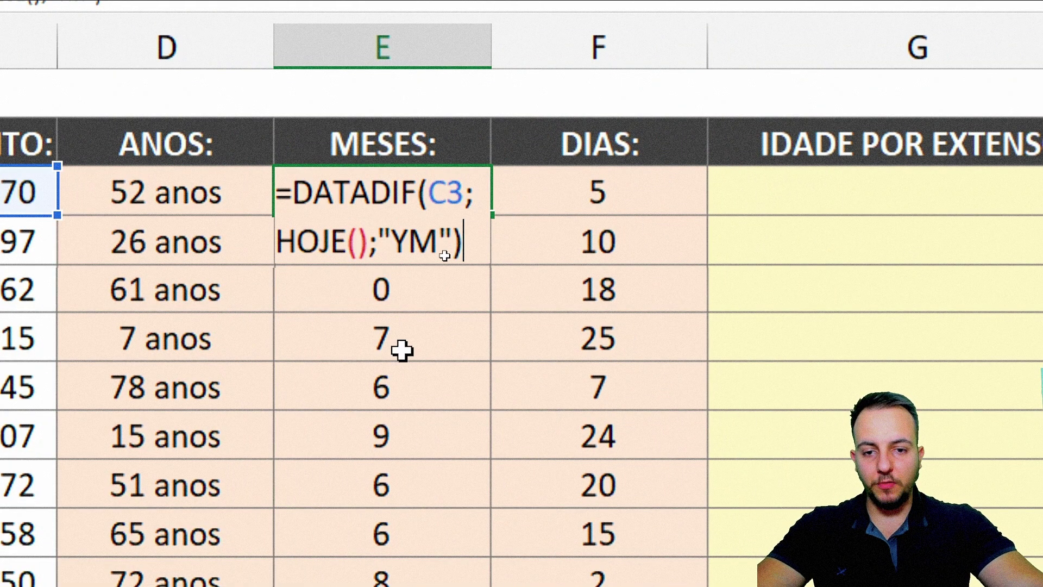
type("&")
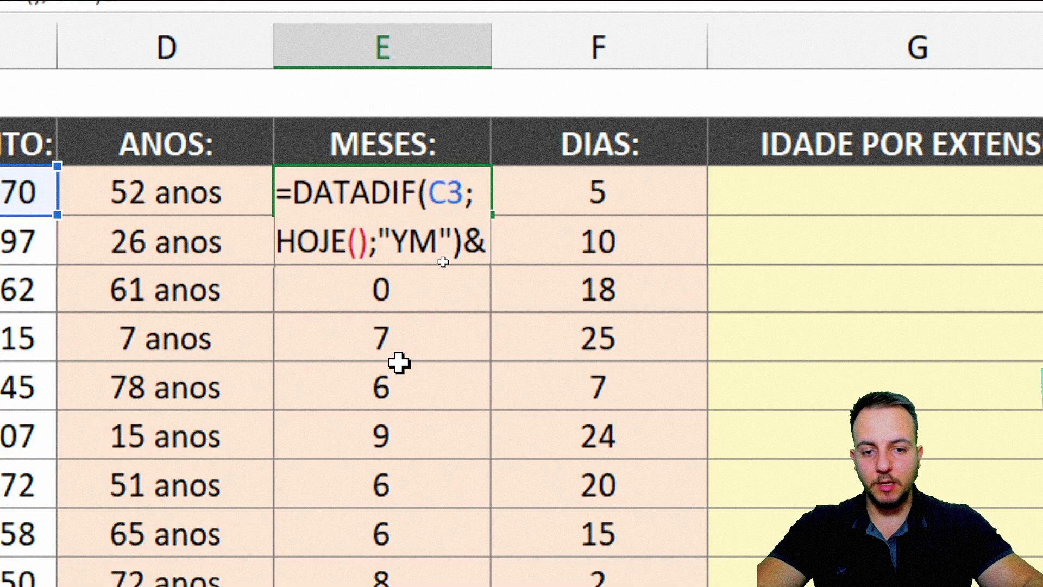
type("\"")
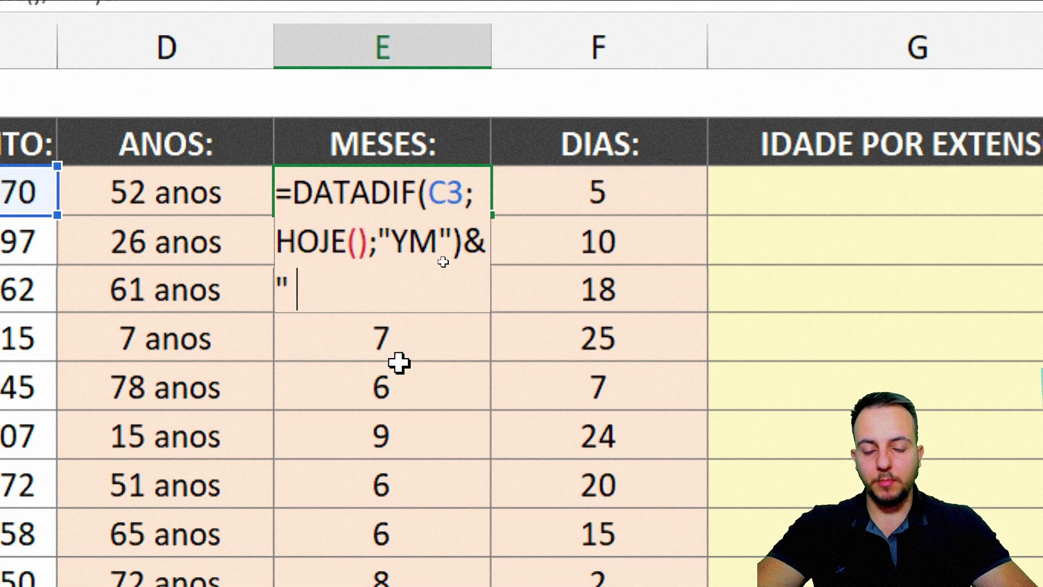
type(" meses")
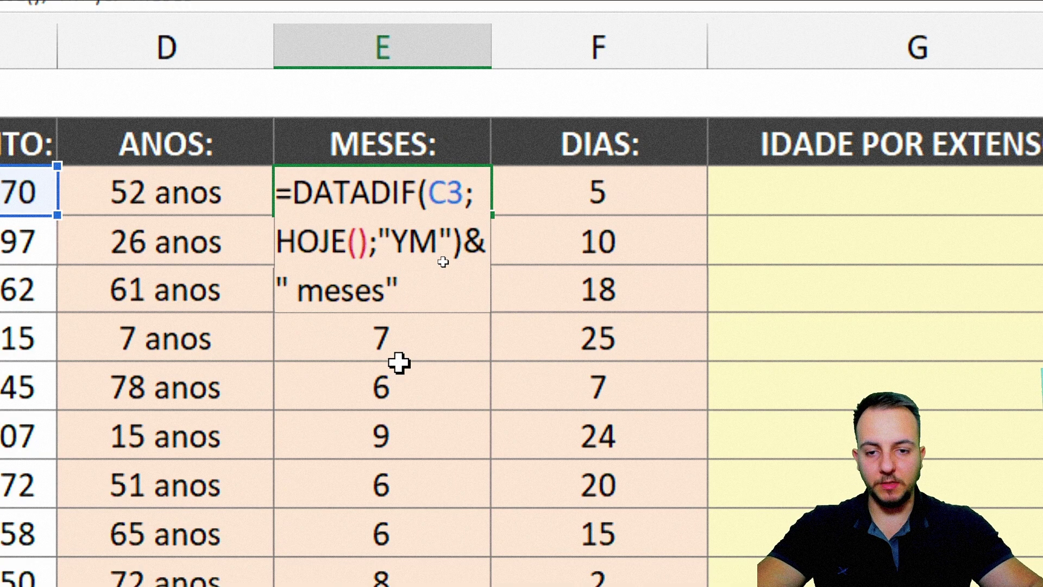
key("Return")
left_click(467, 198)
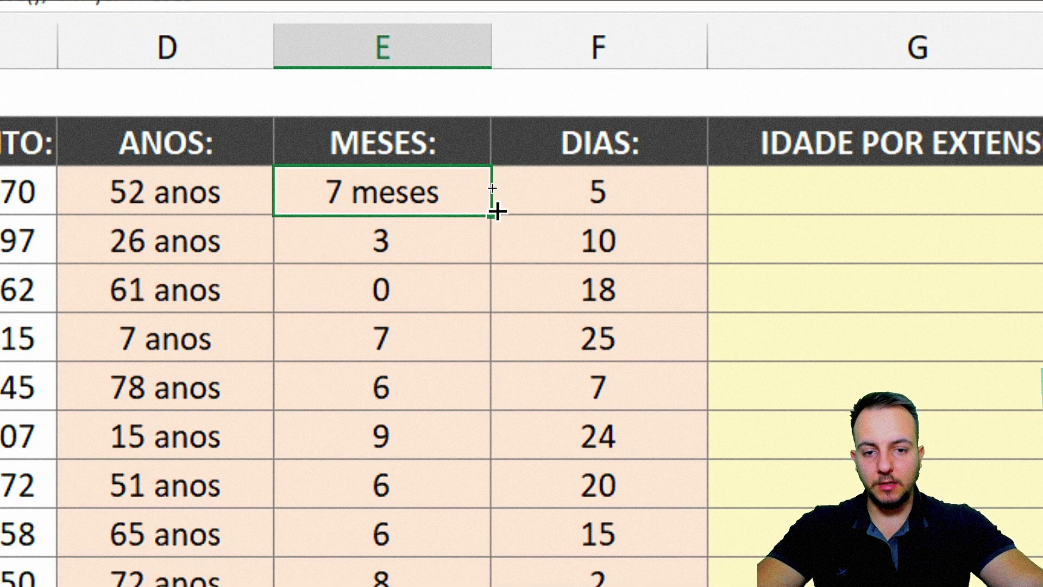
left_click_drag(497, 212, 458, 586)
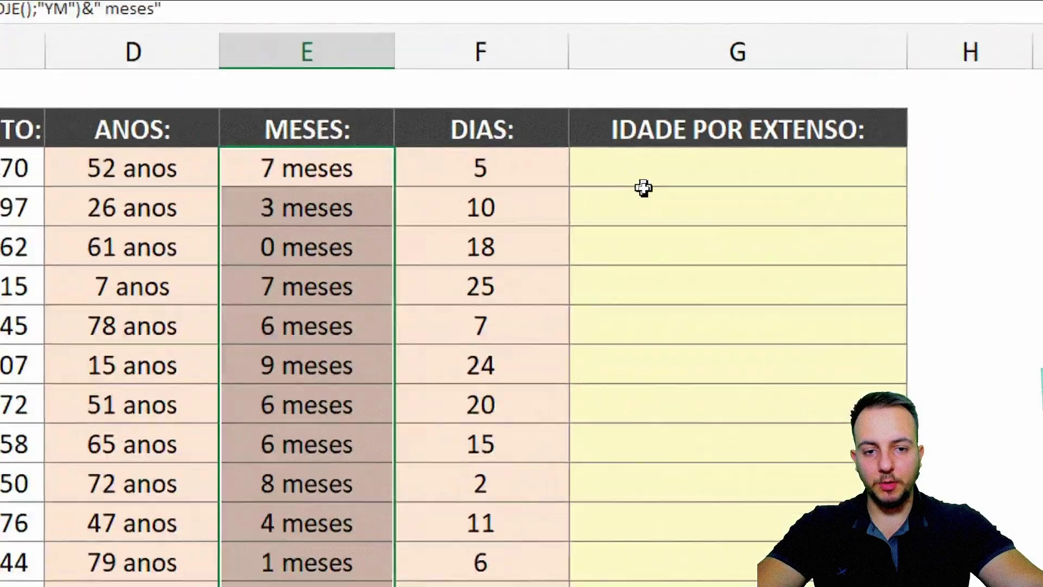
Append &" dias" to the DATADIF formula in the first DIAS cell, F3, and fill it down to F15
left_click(531, 172)
double_click(530, 171)
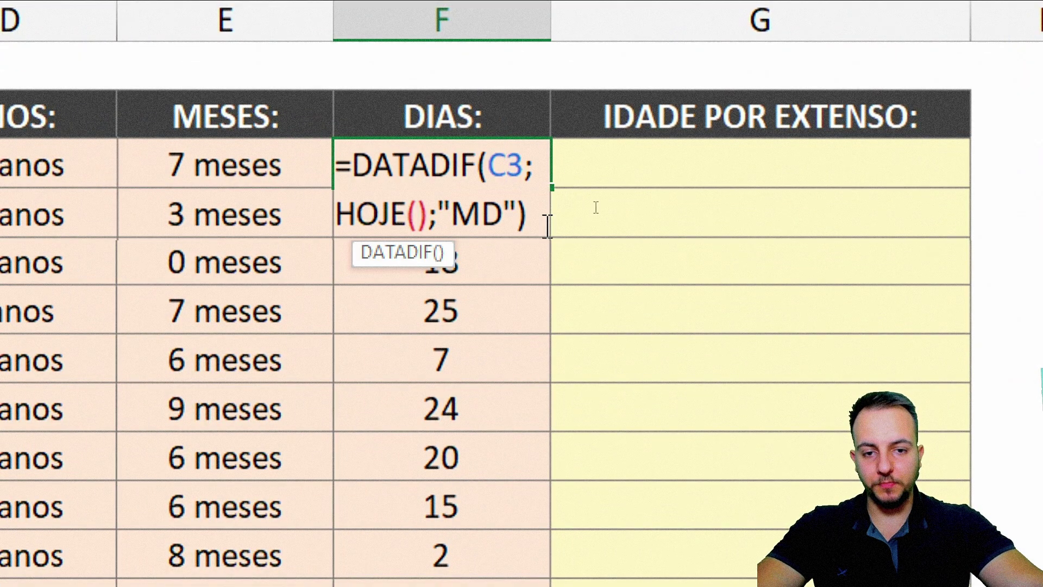
type("&\" d")
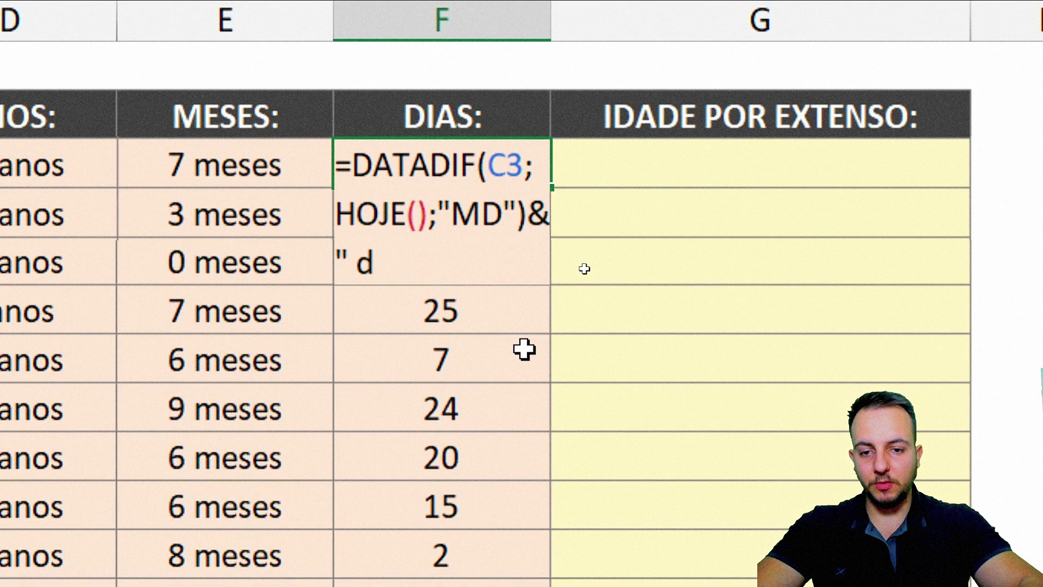
type("ias\"")
key("Return")
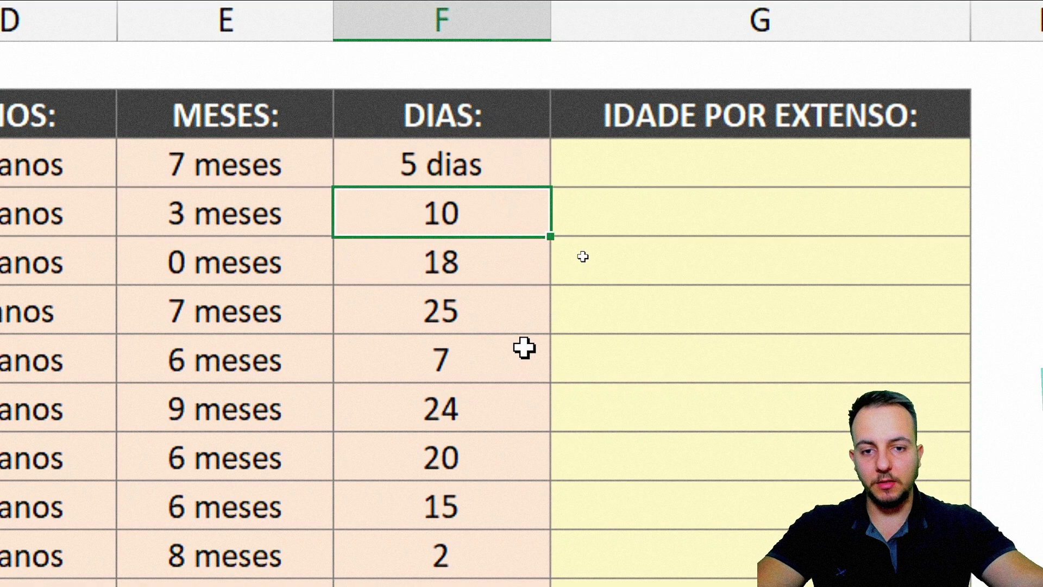
left_click(538, 174)
left_click_drag(552, 189, 547, 586)
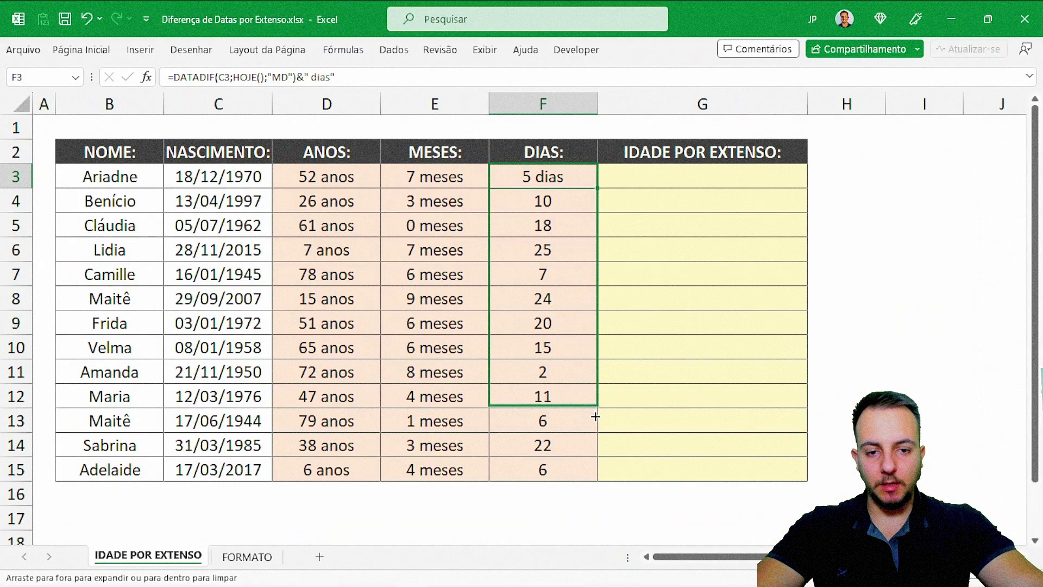
left_click_drag(595, 416, 596, 480)
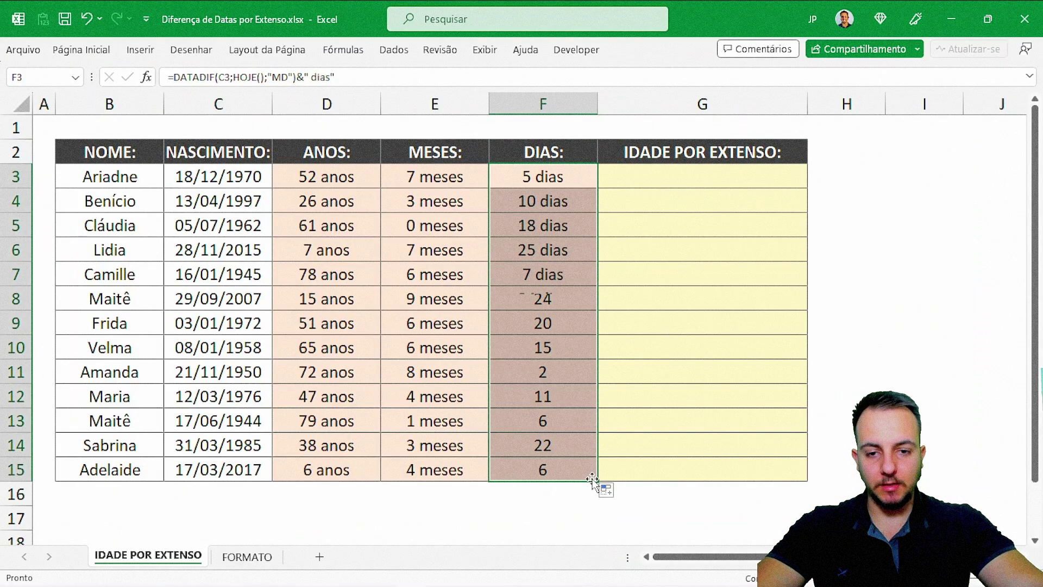
left_click(582, 170)
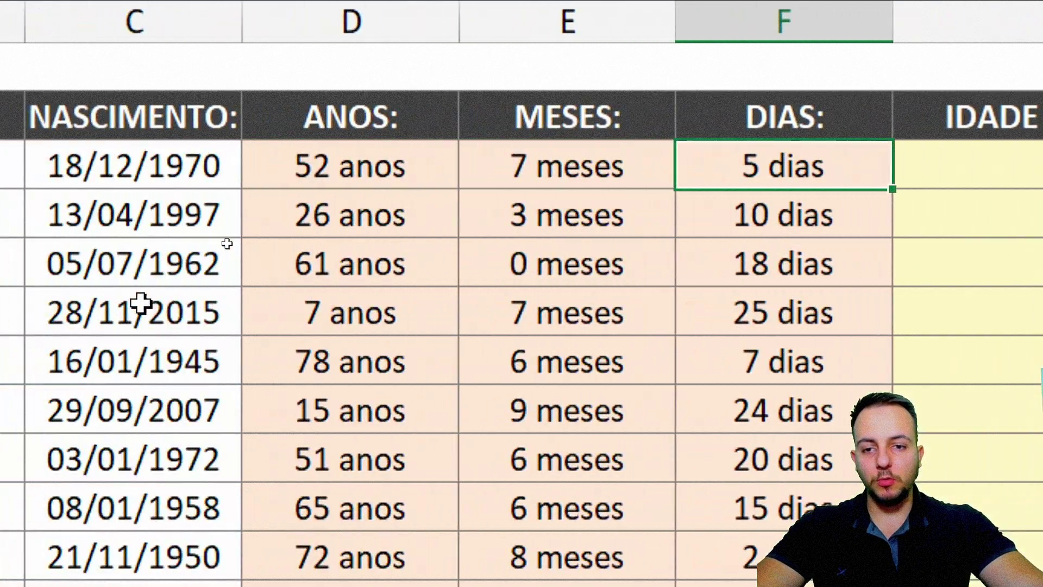
Copy the full text of the years formula in D3, including the equals sign and the " anos" label
left_click(392, 167)
double_click(393, 167)
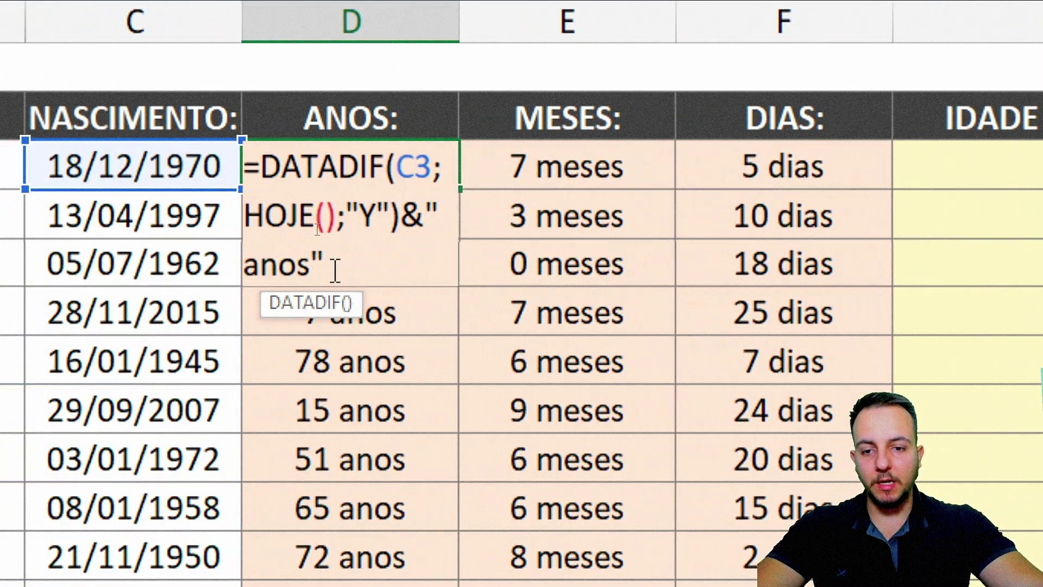
left_click_drag(333, 266, 261, 166)
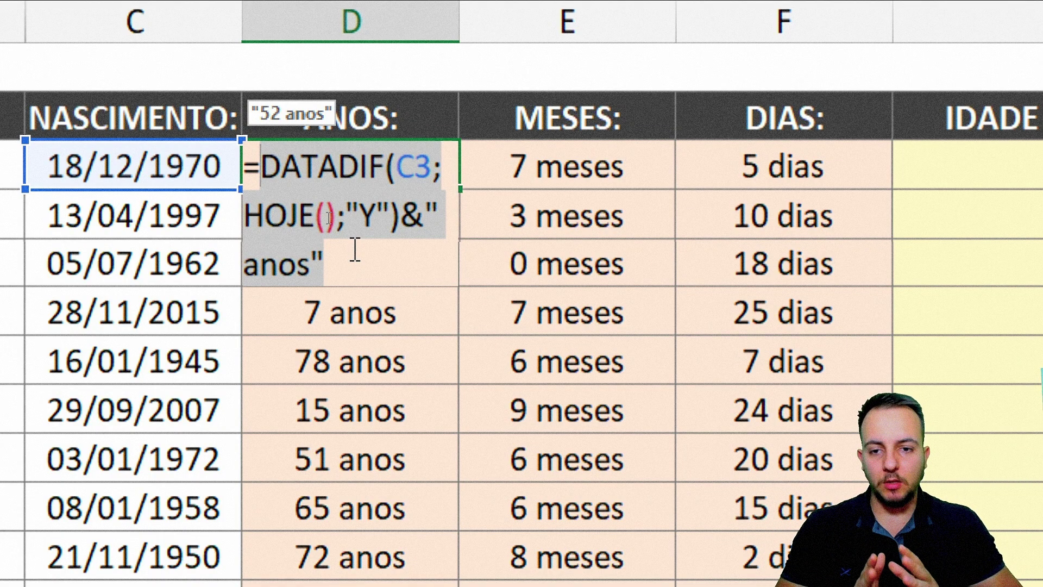
left_click(350, 253)
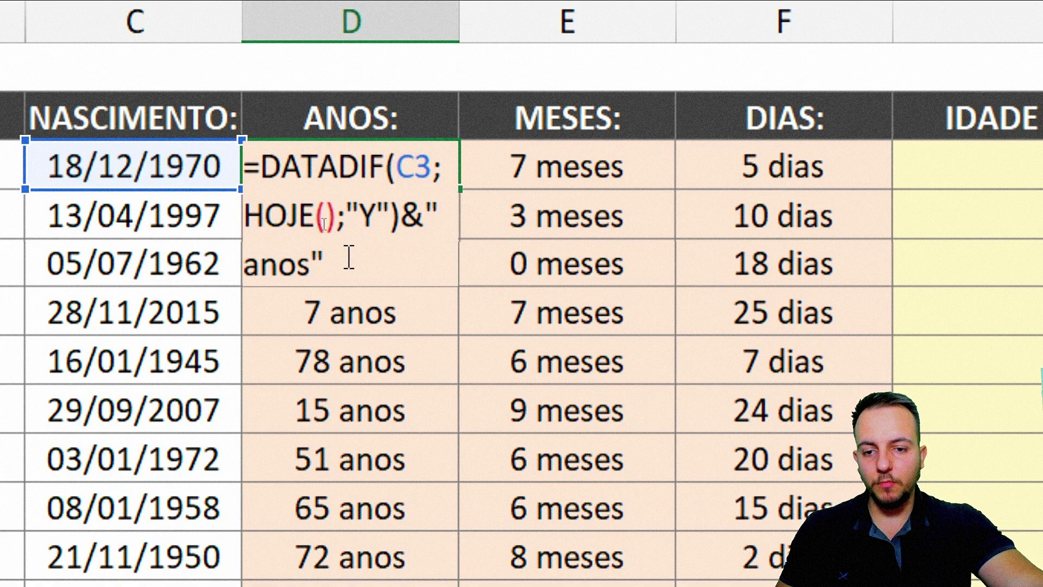
left_click_drag(326, 264, 296, 174)
key("ctrl+c")
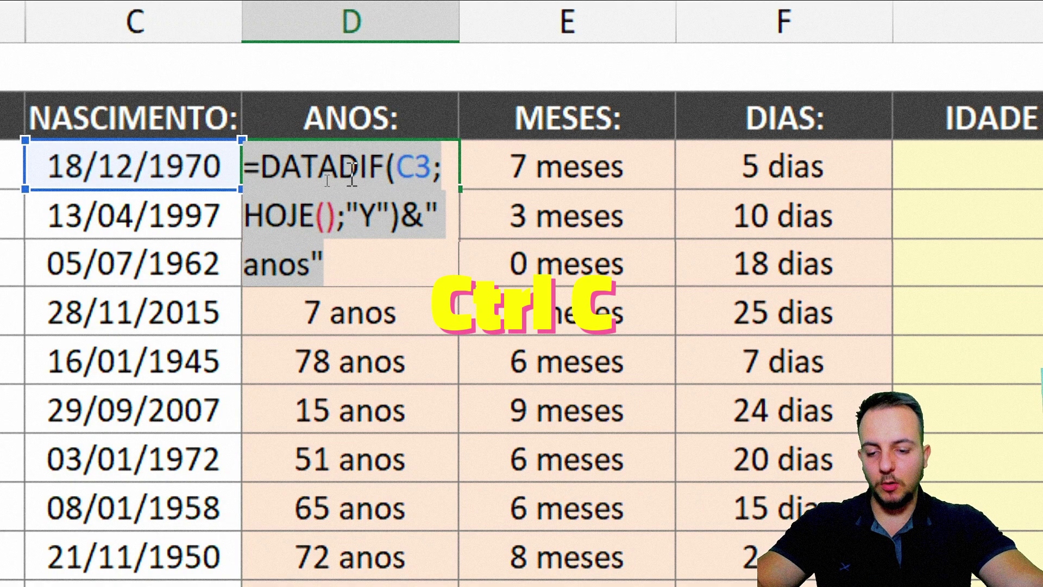
key("Escape")
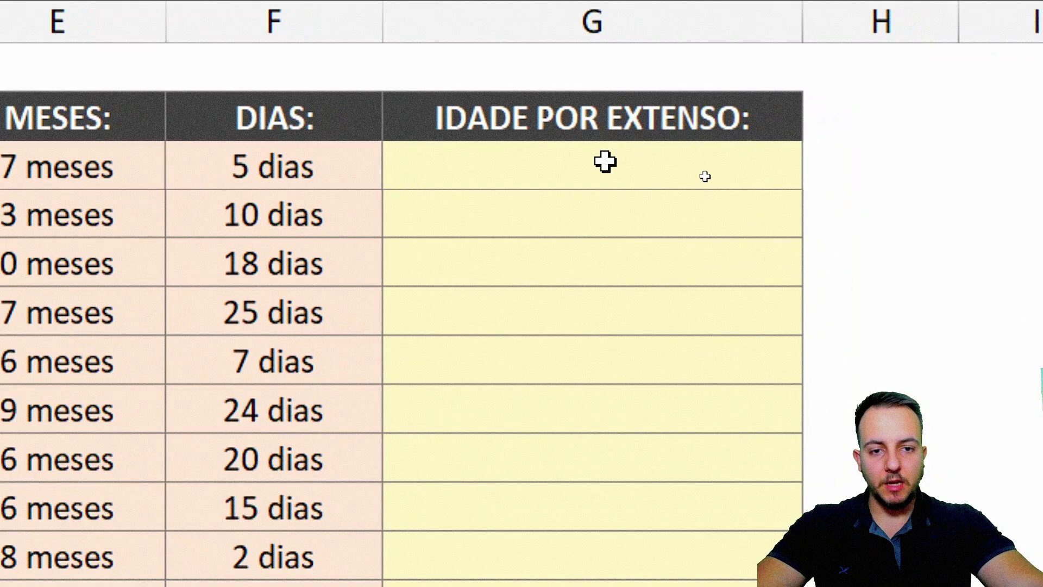
Paste the copied years formula into G3, the first IDADE POR EXTENSO cell, and review it without changing it
left_click(598, 166)
key("ctrl+v")
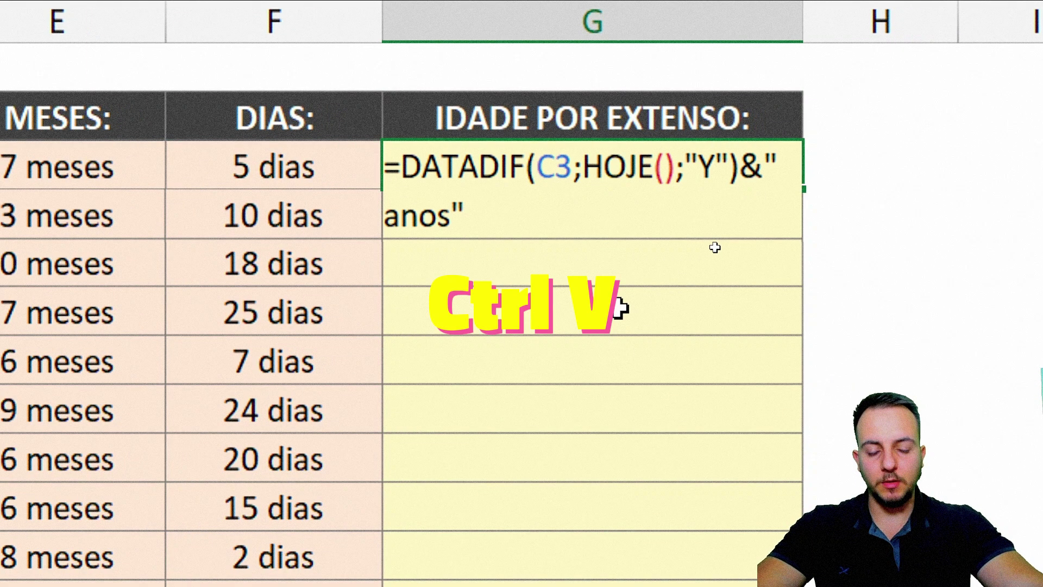
key("Return")
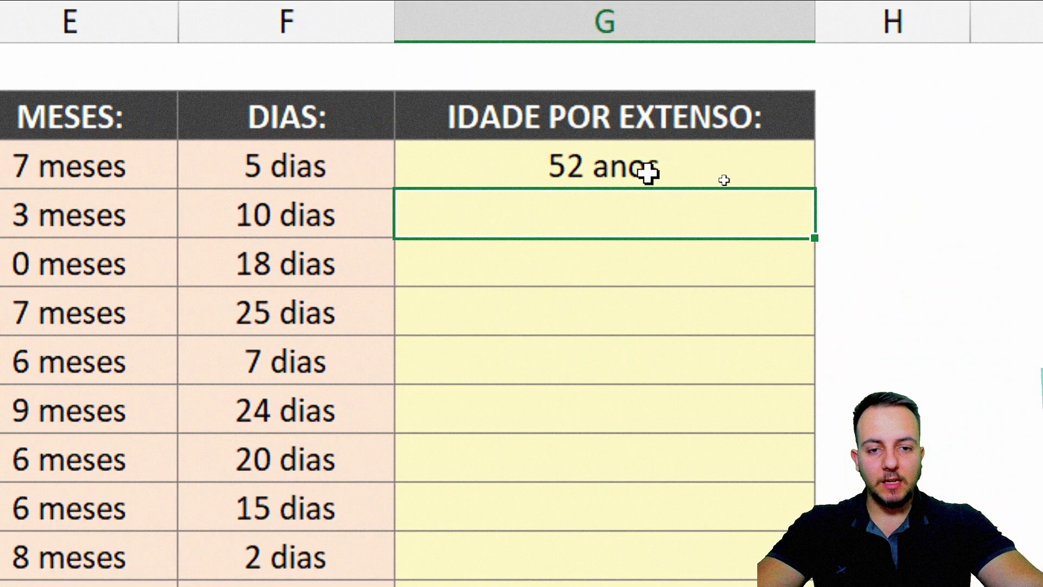
double_click(689, 166)
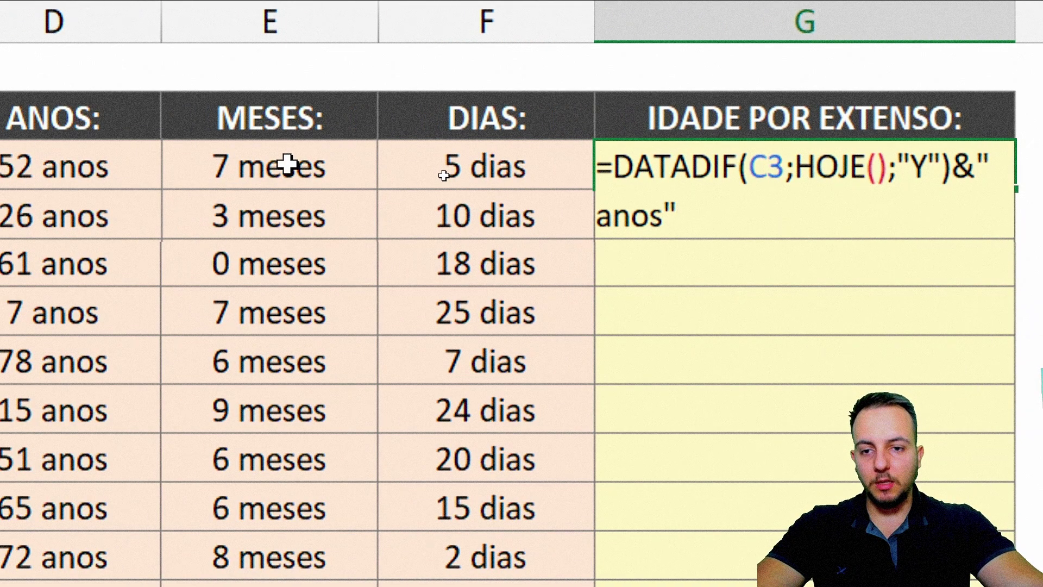
key("ctrl+Return")
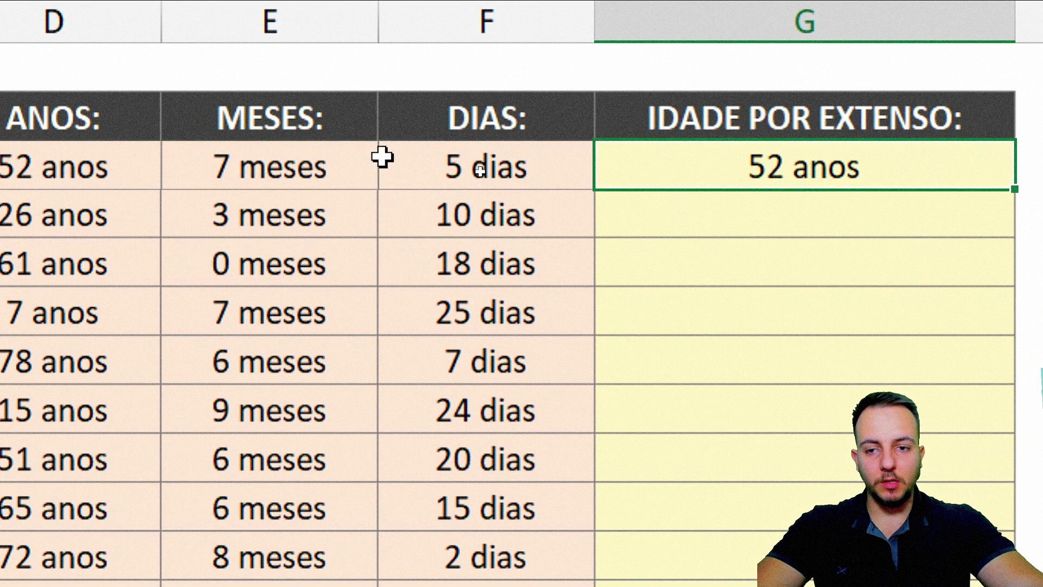
Copy the months formula text in E3, DATADIF(C3;HOJE();"YM")&" meses", without its equals sign
left_click(267, 166)
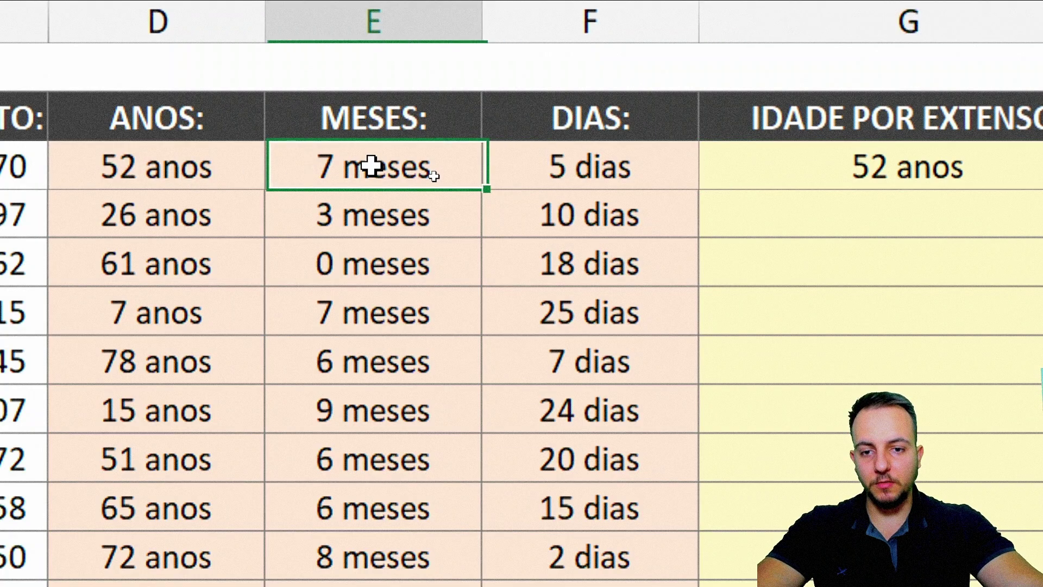
double_click(371, 166)
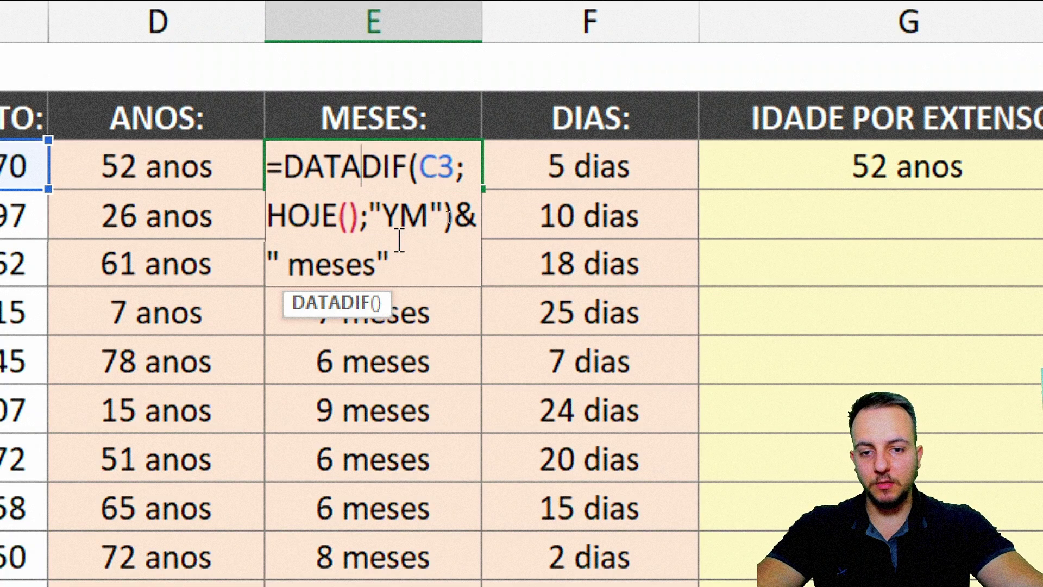
left_click_drag(396, 261, 393, 176)
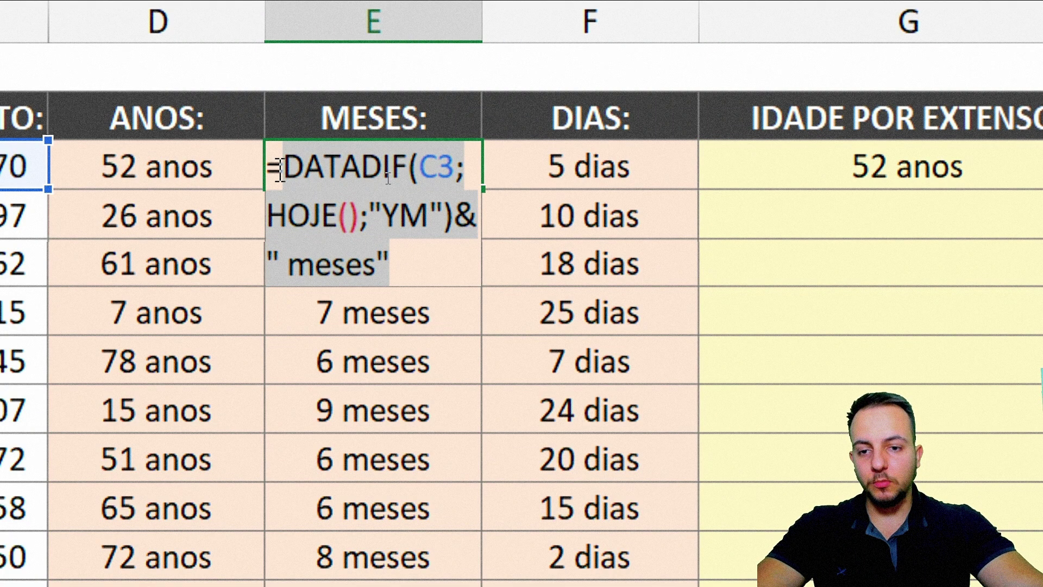
key("ctrl+c")
key("Escape")
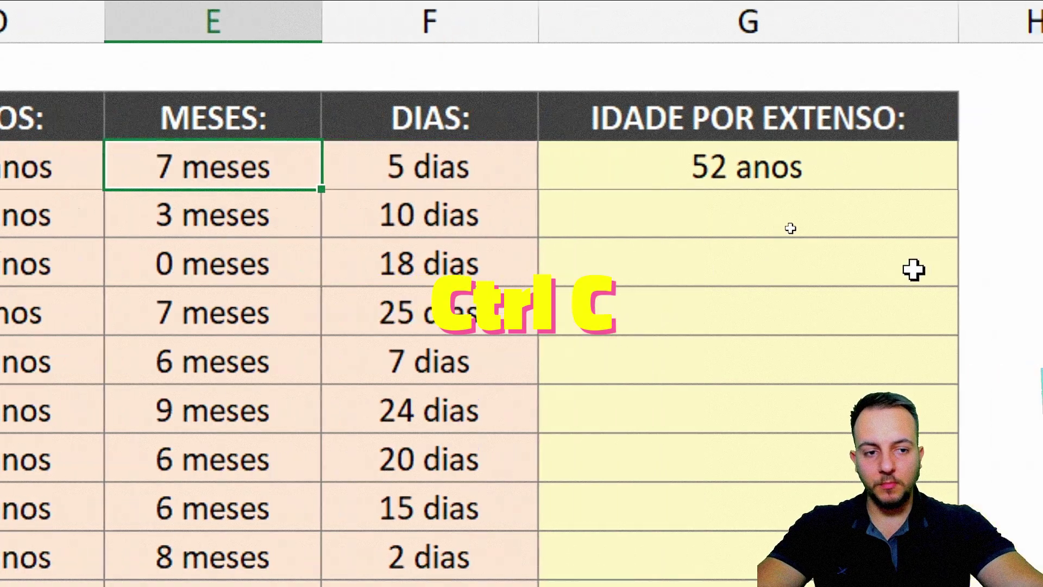
Append & and the copied months expression to the end of the formula in G3
left_click(1027, 166)
double_click(1014, 179)
left_click(462, 218)
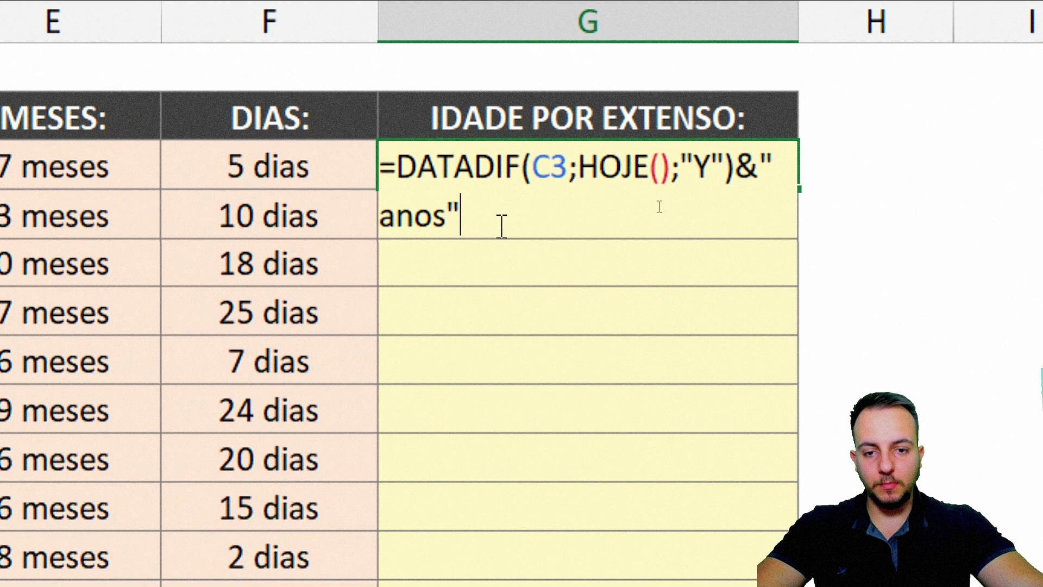
type("&")
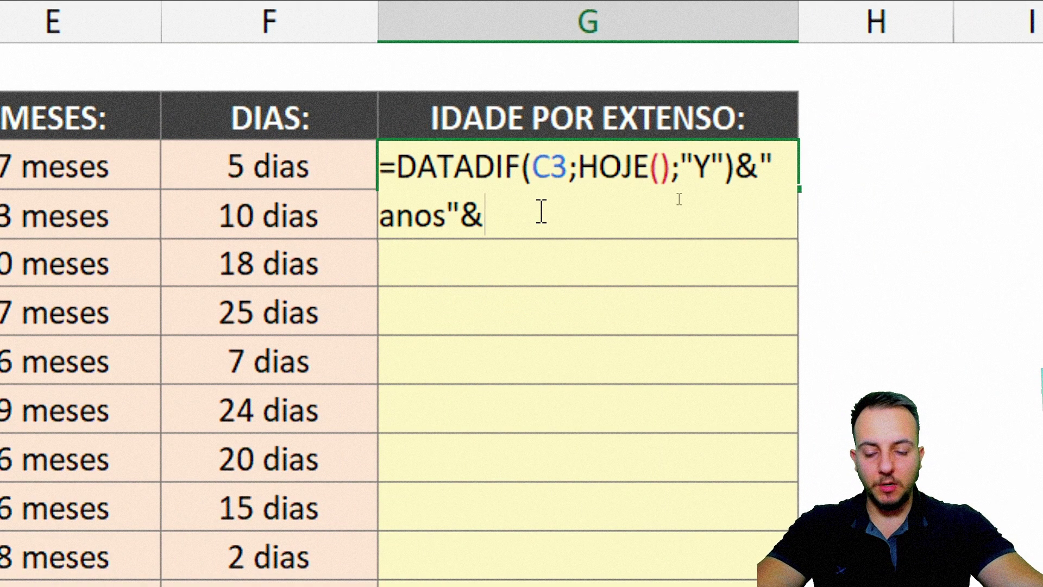
key("ctrl+v")
key("Return")
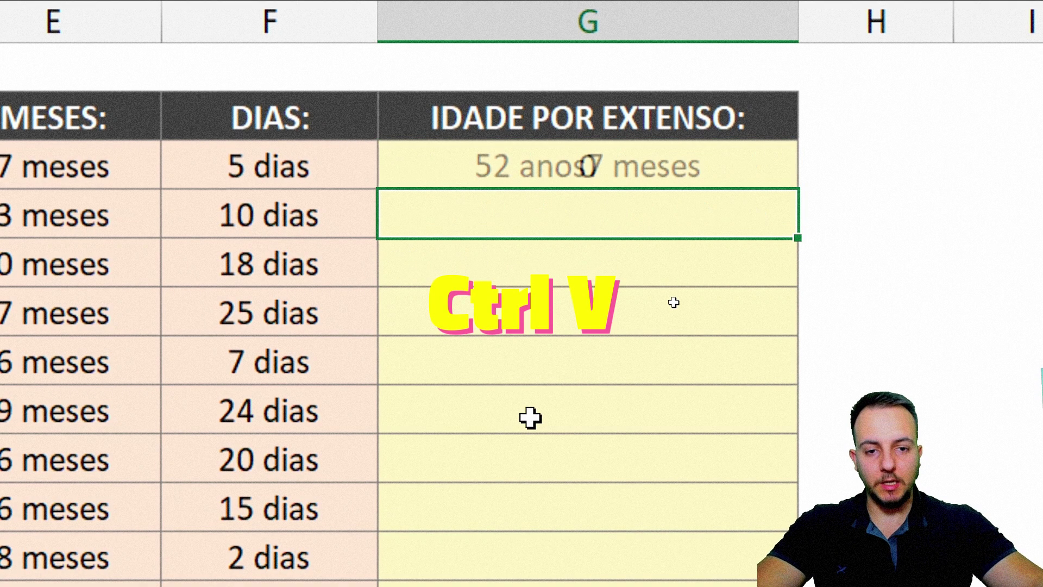